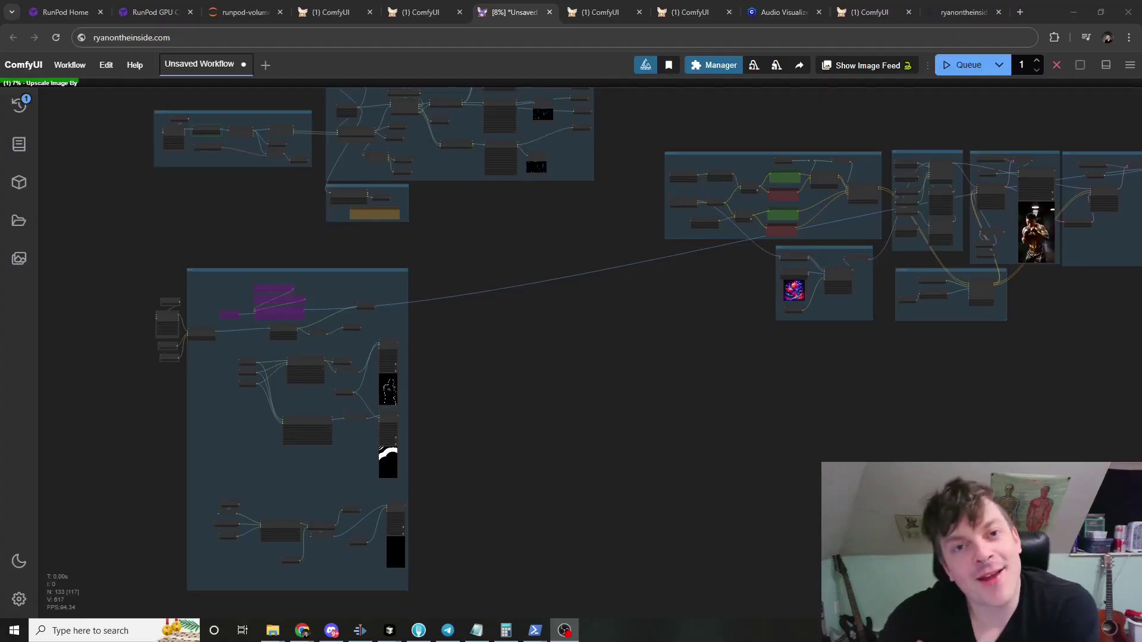
Step: Look over the whole workflow, from the audio and video loading groups to the sampling and output groups
{"action": "left_click_drag", "start_coordinate": [648, 398], "coordinate": [560, 375]}
{"action": "scroll", "coordinate": [486, 374], "scroll_direction": "down", "scroll_amount": 3}
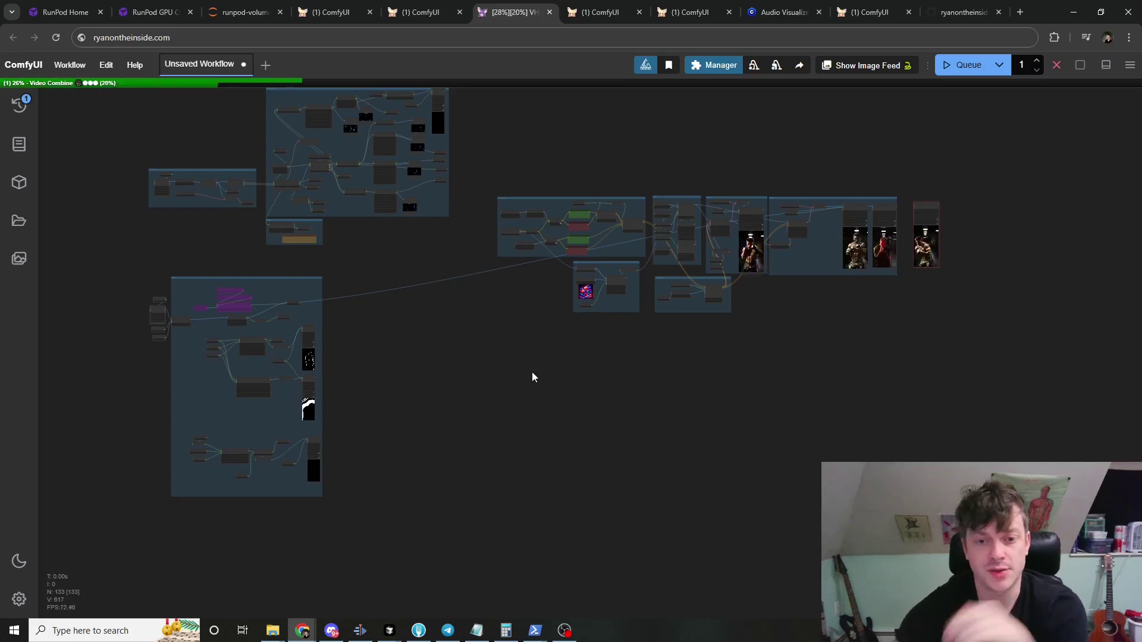
{"action": "scroll", "coordinate": [534, 158], "scroll_direction": "up", "scroll_amount": 5}
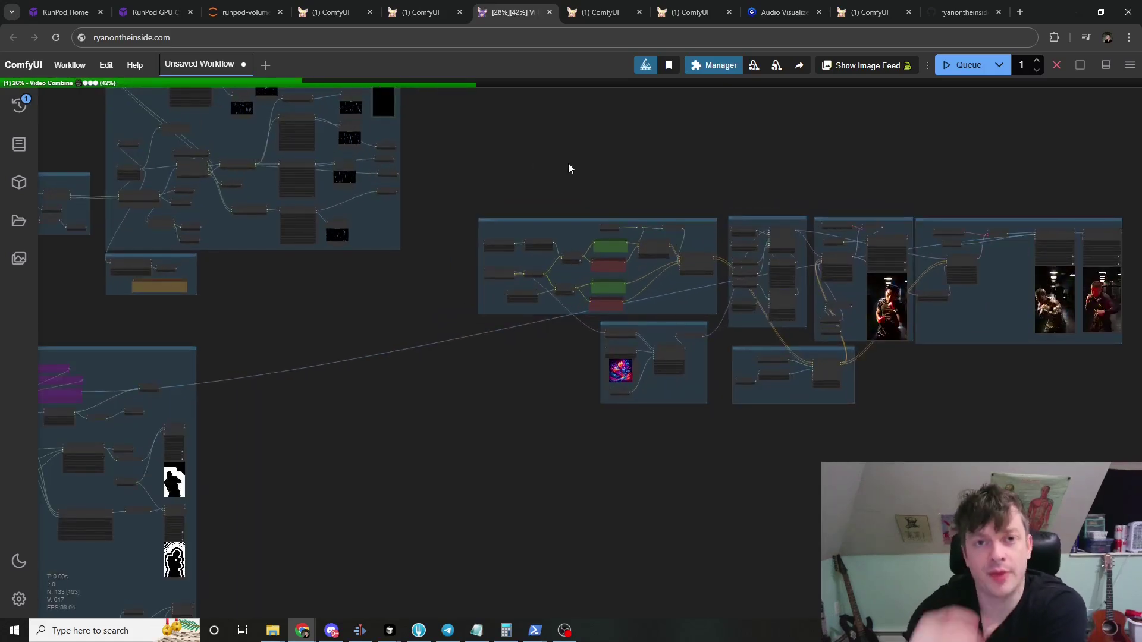
{"action": "scroll", "coordinate": [643, 189], "scroll_direction": "up", "scroll_amount": 4}
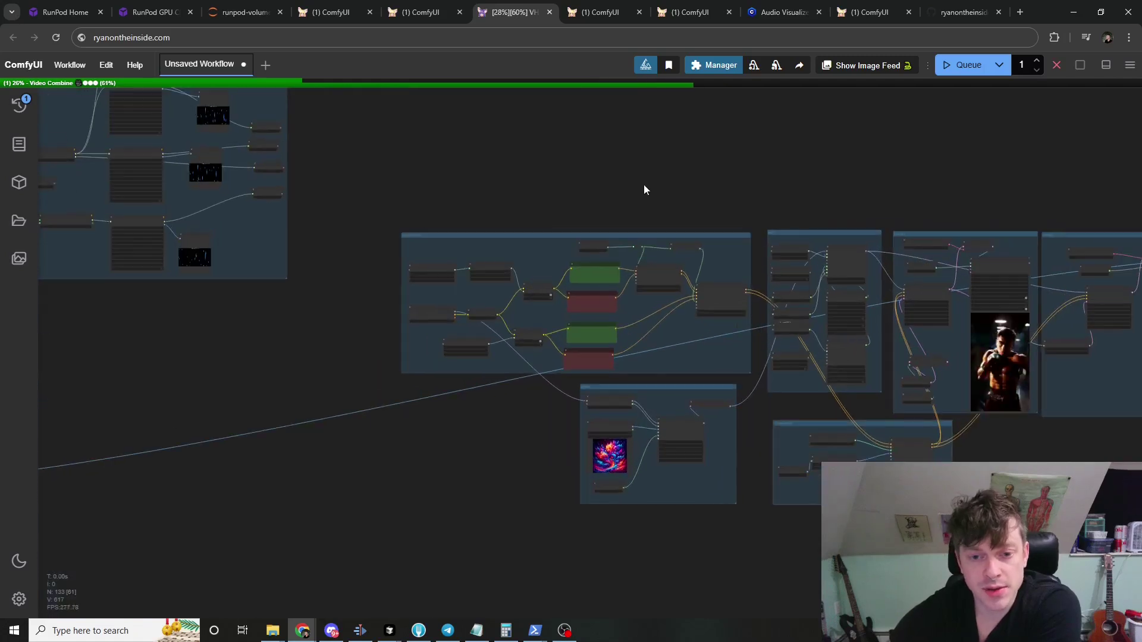
{"action": "left_click_drag", "start_coordinate": [615, 177], "coordinate": [520, 142]}
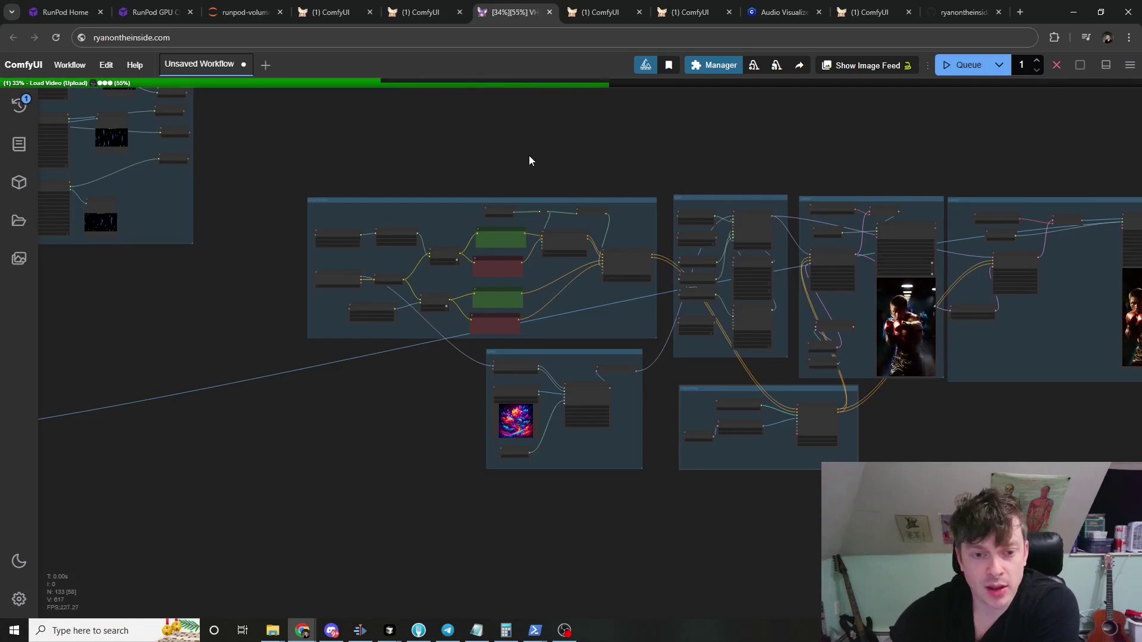
{"action": "left_click_drag", "start_coordinate": [557, 160], "coordinate": [576, 160]}
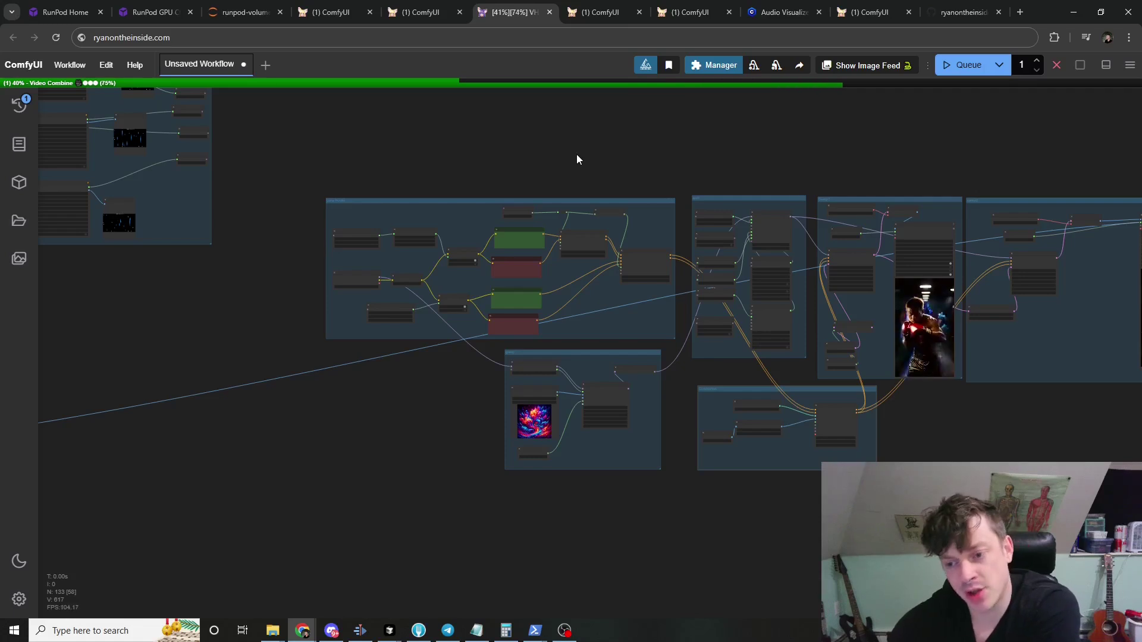
{"action": "left_click_drag", "start_coordinate": [583, 158], "coordinate": [524, 139]}
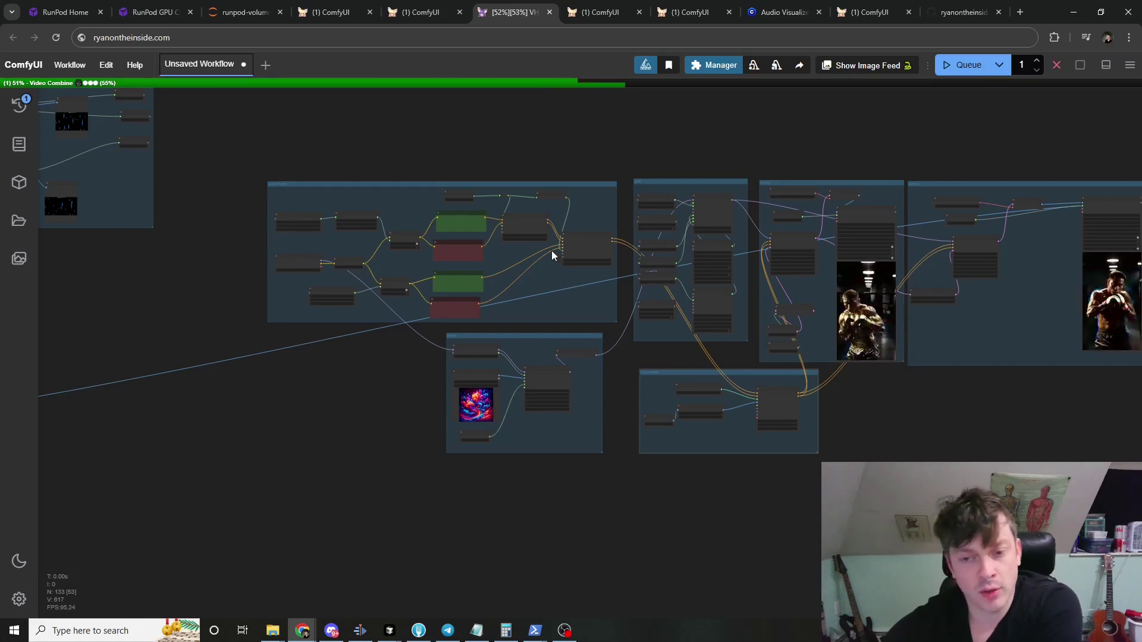
{"action": "scroll", "coordinate": [594, 167], "scroll_direction": "down", "scroll_amount": 5}
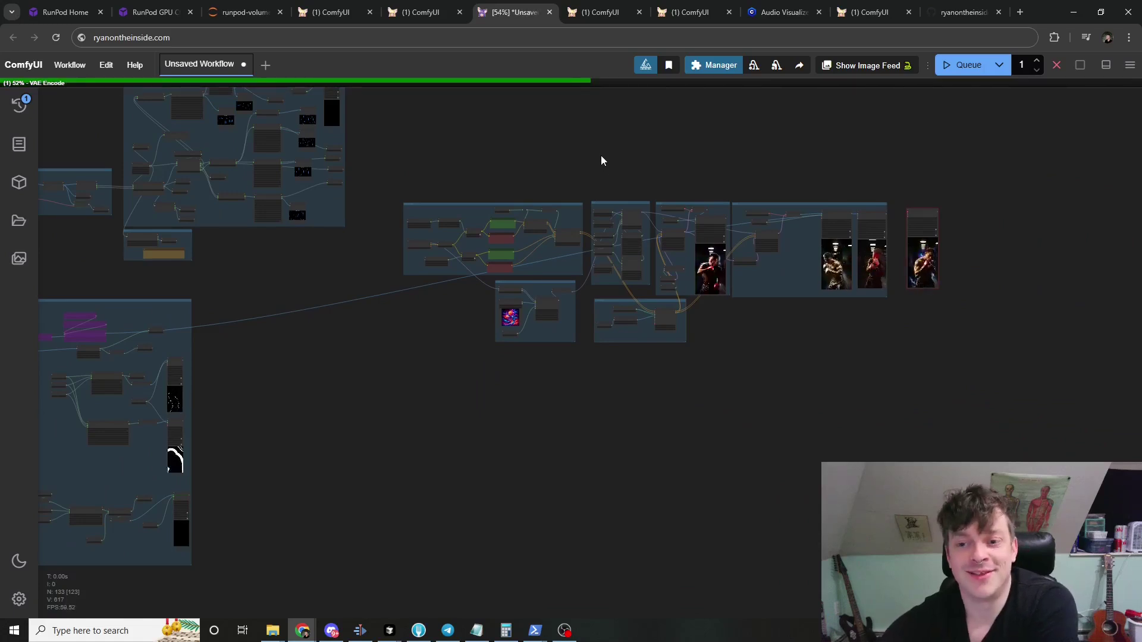
{"action": "left_click_drag", "start_coordinate": [466, 163], "coordinate": [627, 202]}
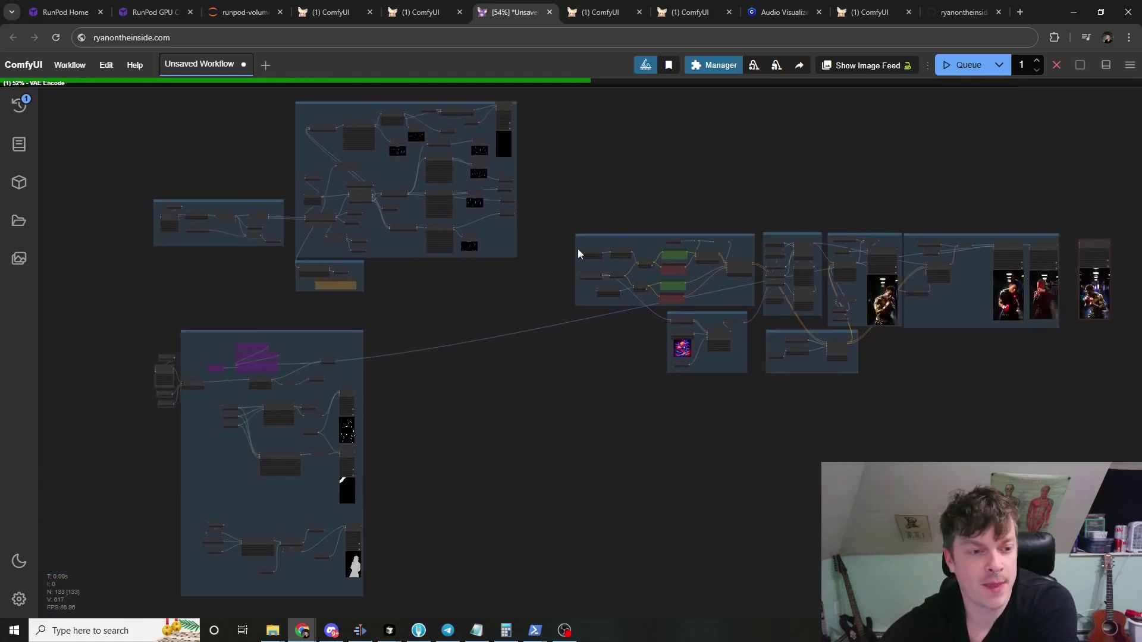
{"action": "left_click_drag", "start_coordinate": [557, 322], "coordinate": [710, 324]}
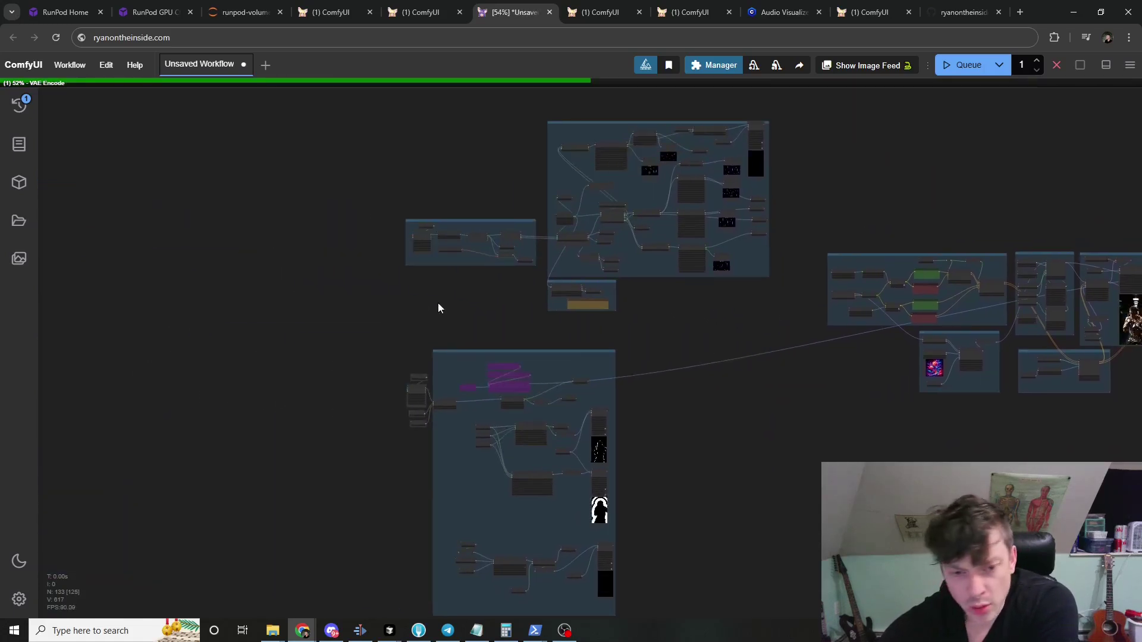
Step: Align the Get_framecount node above the Load Video node and nudge the Load Video node clear of it in the Load Video group
{"action": "scroll", "coordinate": [426, 306], "scroll_direction": "up", "scroll_amount": 5}
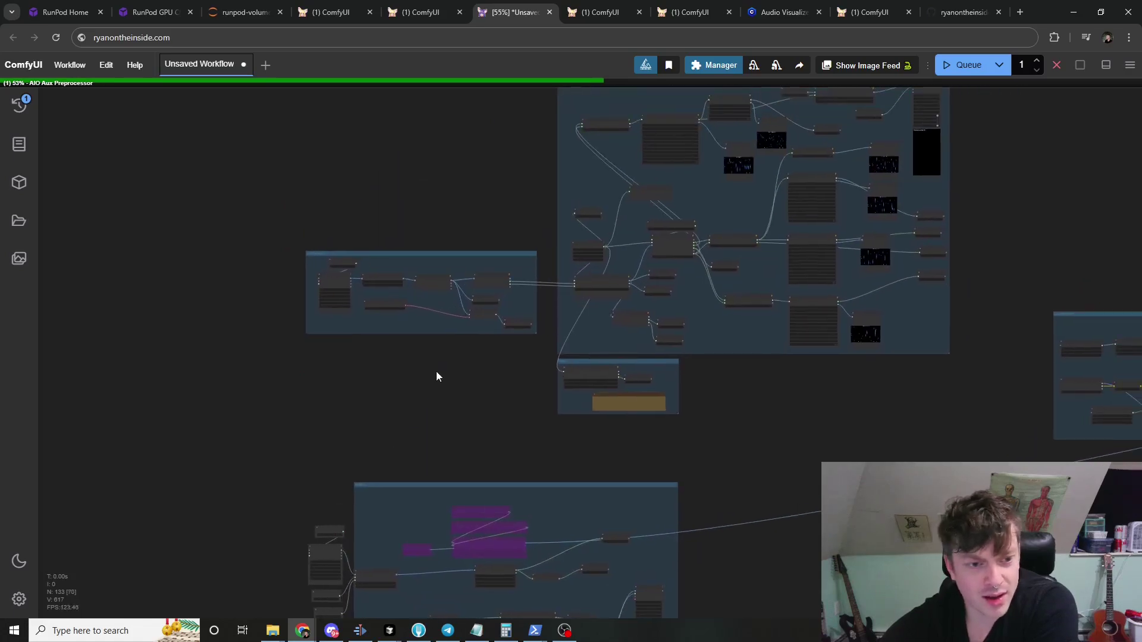
{"action": "left_click_drag", "start_coordinate": [521, 352], "coordinate": [622, 517]}
{"action": "scroll", "coordinate": [457, 438], "scroll_direction": "up", "scroll_amount": 6}
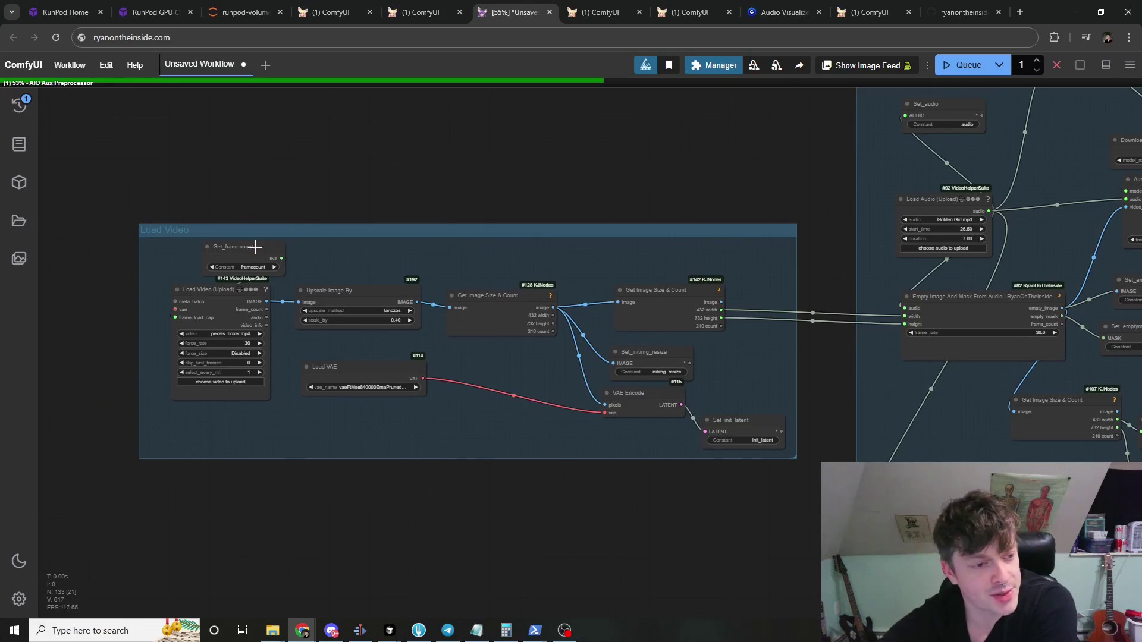
{"action": "left_click_drag", "start_coordinate": [254, 247], "coordinate": [225, 250]}
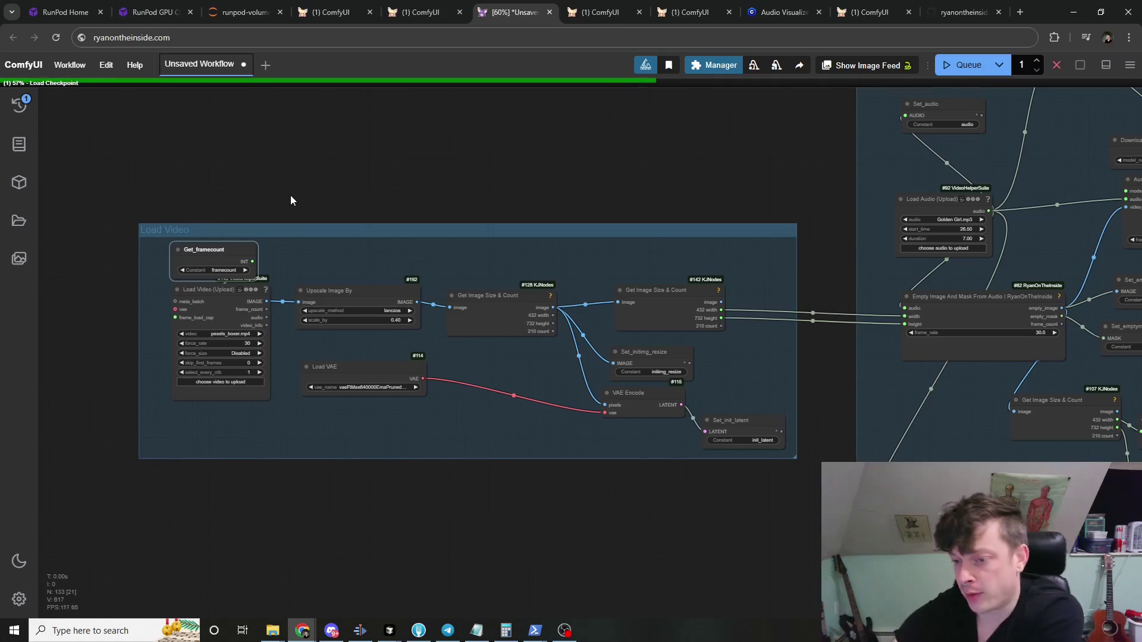
{"action": "scroll", "coordinate": [475, 178], "scroll_direction": "down", "scroll_amount": 2}
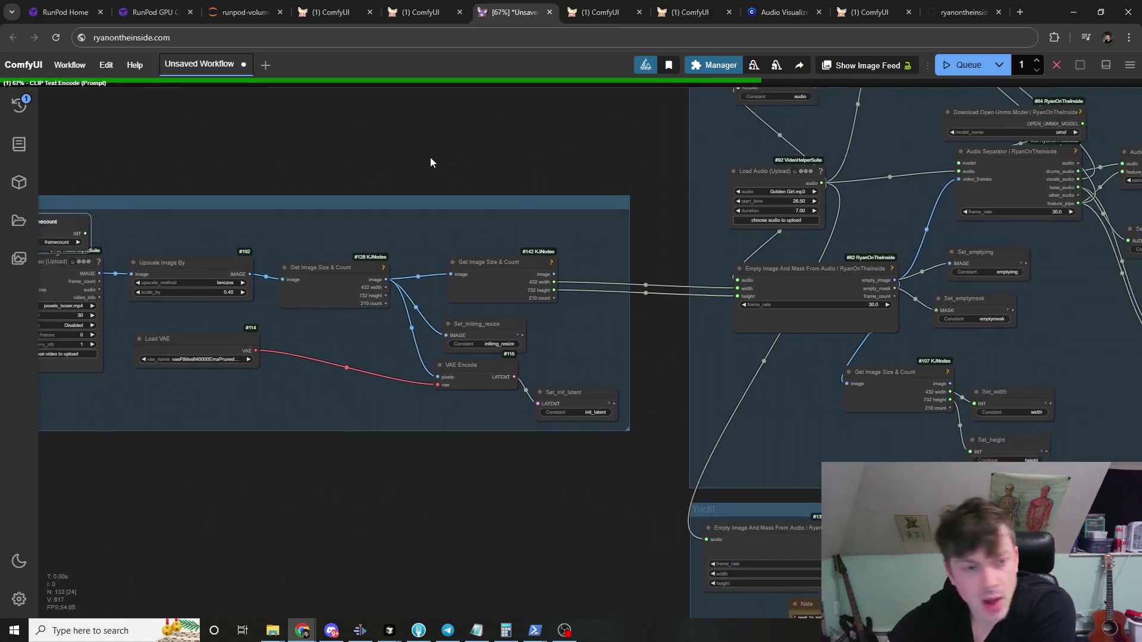
{"action": "scroll", "coordinate": [416, 167], "scroll_direction": "up", "scroll_amount": 5}
{"action": "left_click_drag", "start_coordinate": [359, 176], "coordinate": [462, 177]}
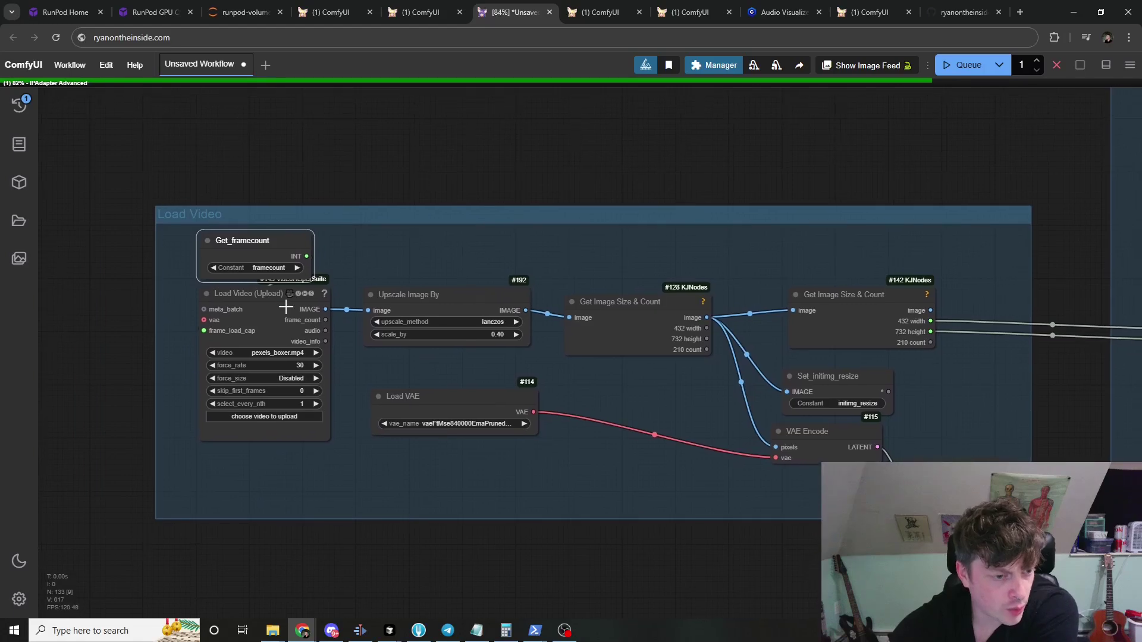
{"action": "left_click_drag", "start_coordinate": [286, 306], "coordinate": [269, 312]}
Step: Nudge the Get Image Size & Count node that passes width and height from the Load Video group to the audio group
{"action": "left_click_drag", "start_coordinate": [543, 184], "coordinate": [278, 172]}
{"action": "scroll", "coordinate": [458, 153], "scroll_direction": "down", "scroll_amount": 2}
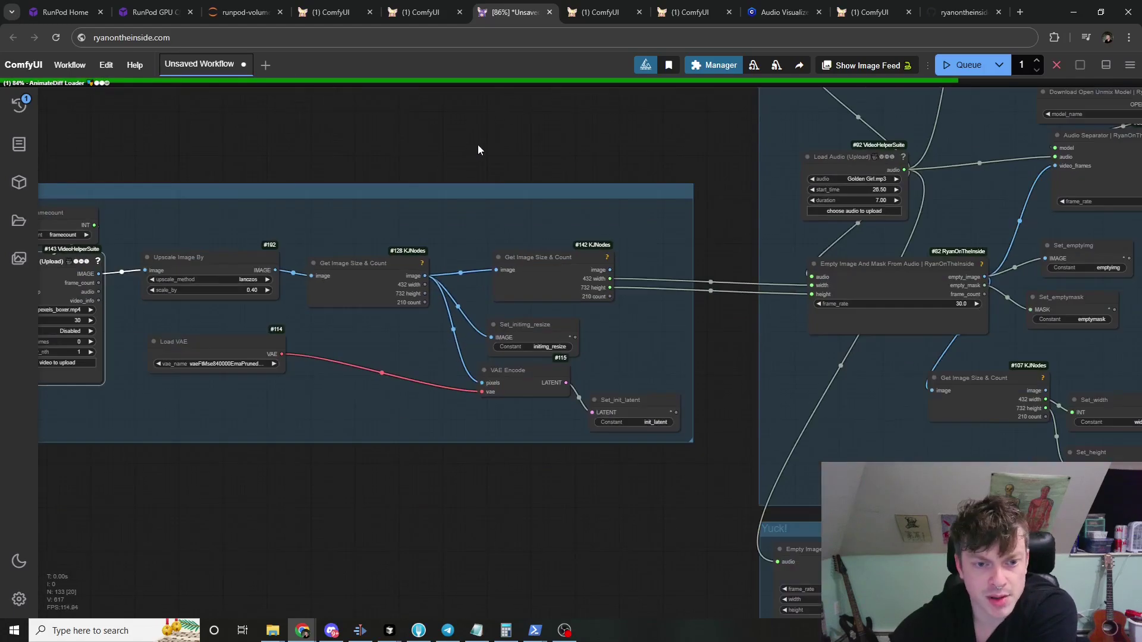
{"action": "left_click_drag", "start_coordinate": [477, 145], "coordinate": [392, 151]}
{"action": "left_click_drag", "start_coordinate": [573, 163], "coordinate": [511, 171]}
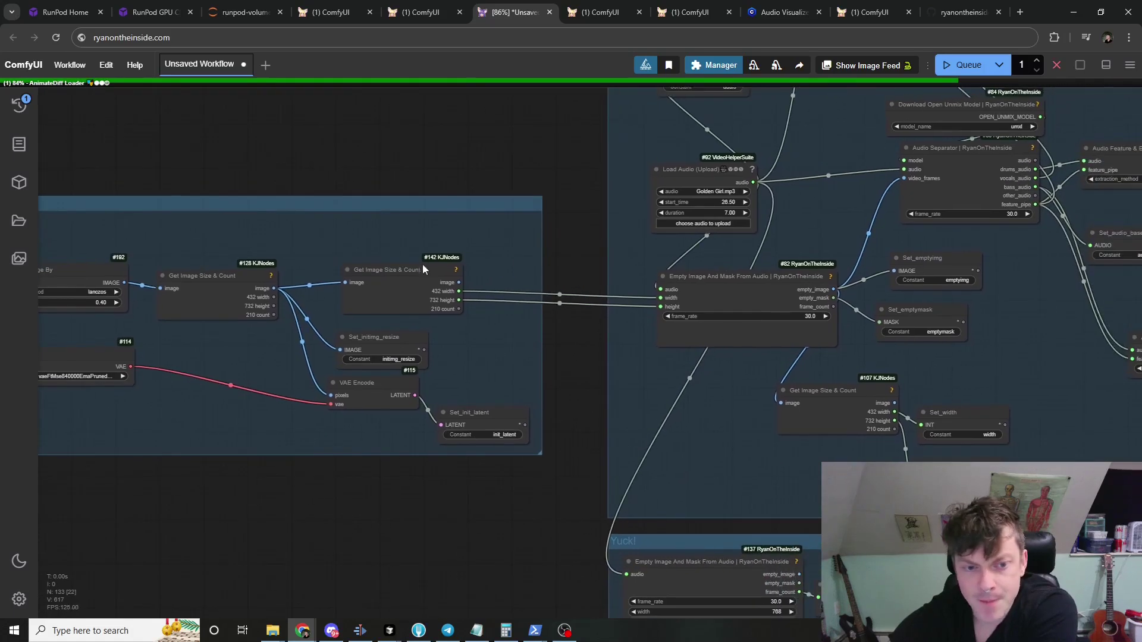
{"action": "mouse_move", "coordinate": [412, 267]}
{"action": "left_mouse_down"}
{"action": "mouse_move", "coordinate": [414, 257]}
{"action": "mouse_move", "coordinate": [406, 264]}
{"action": "left_mouse_up"}
{"action": "left_click_drag", "start_coordinate": [486, 176], "coordinate": [351, 186]}
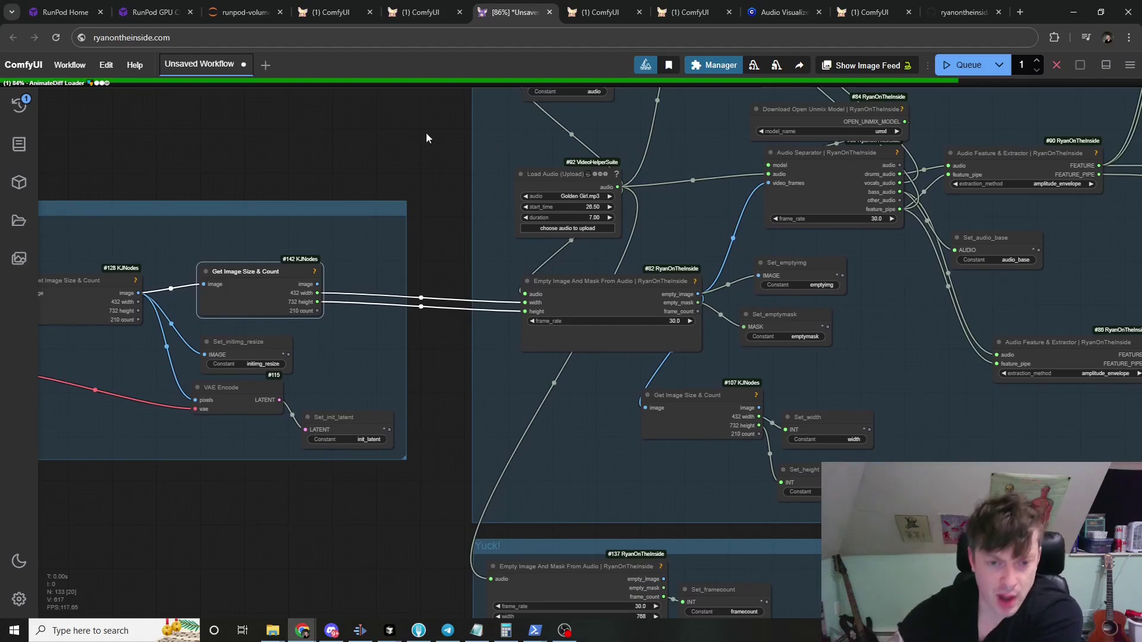
Step: Nudge the Load Audio node and raise the Download Open Unmix Model node clear of the Audio Separator
{"action": "left_click_drag", "start_coordinate": [420, 207], "coordinate": [267, 308]}
{"action": "left_click_drag", "start_coordinate": [405, 279], "coordinate": [359, 273]}
{"action": "left_click_drag", "start_coordinate": [252, 262], "coordinate": [179, 300]}
{"action": "left_click_drag", "start_coordinate": [286, 311], "coordinate": [294, 315]}
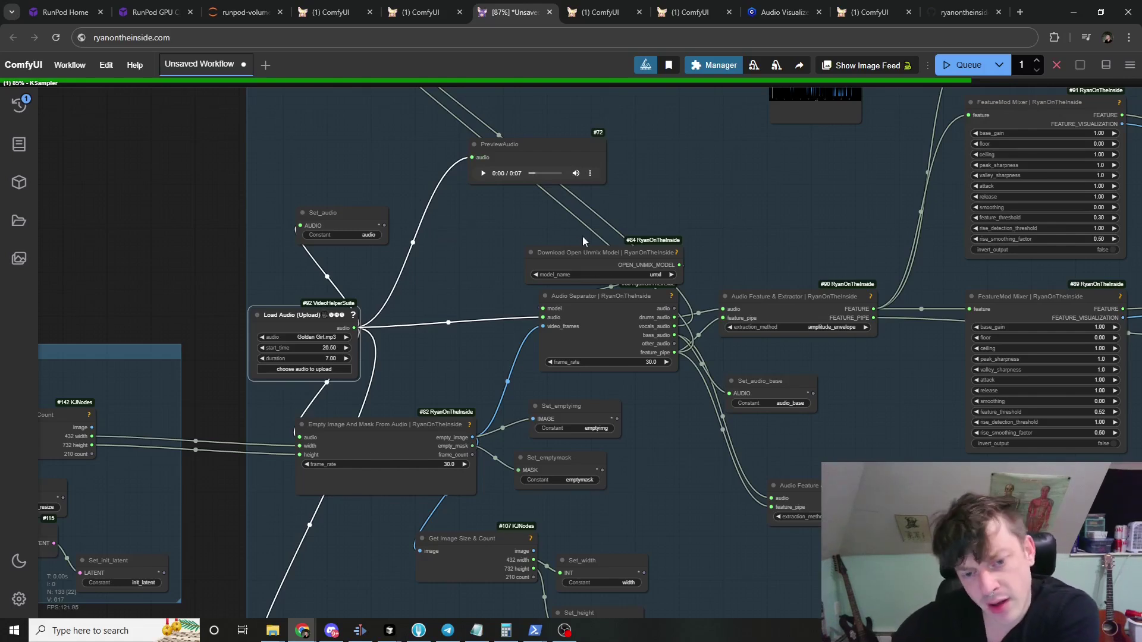
{"action": "left_click_drag", "start_coordinate": [560, 249], "coordinate": [566, 231]}
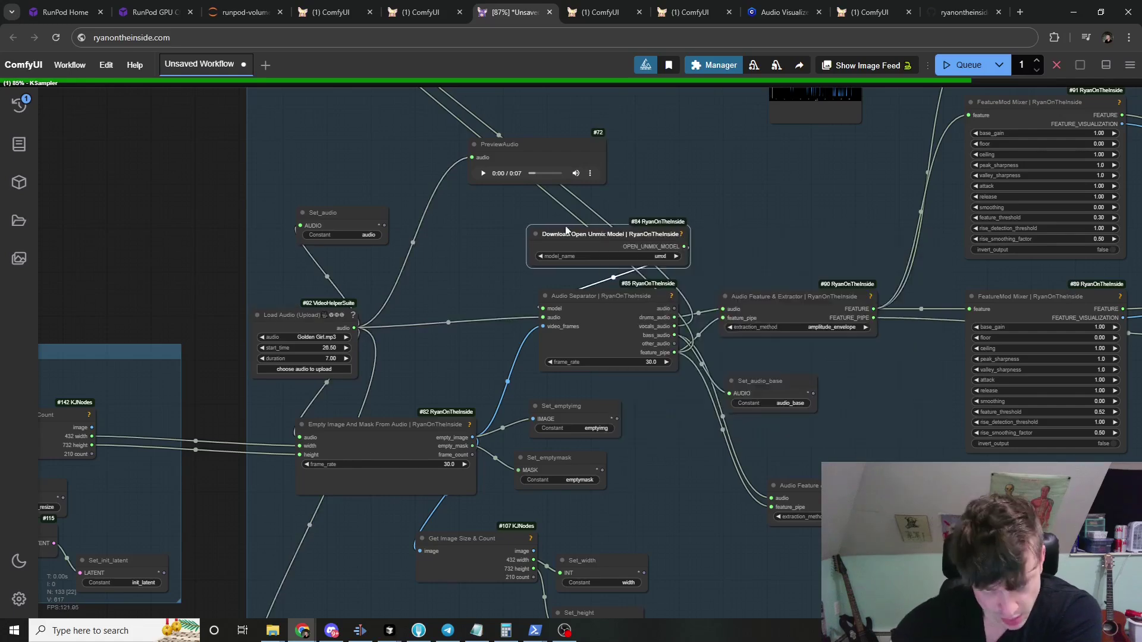
{"action": "left_click", "coordinate": [291, 321]}
Step: Reposition the Empty Image And Mask From Audio node slightly, along with its connected Set_emptymask node
{"action": "left_click_drag", "start_coordinate": [449, 369], "coordinate": [375, 324]}
{"action": "left_click_drag", "start_coordinate": [317, 380], "coordinate": [298, 357]}
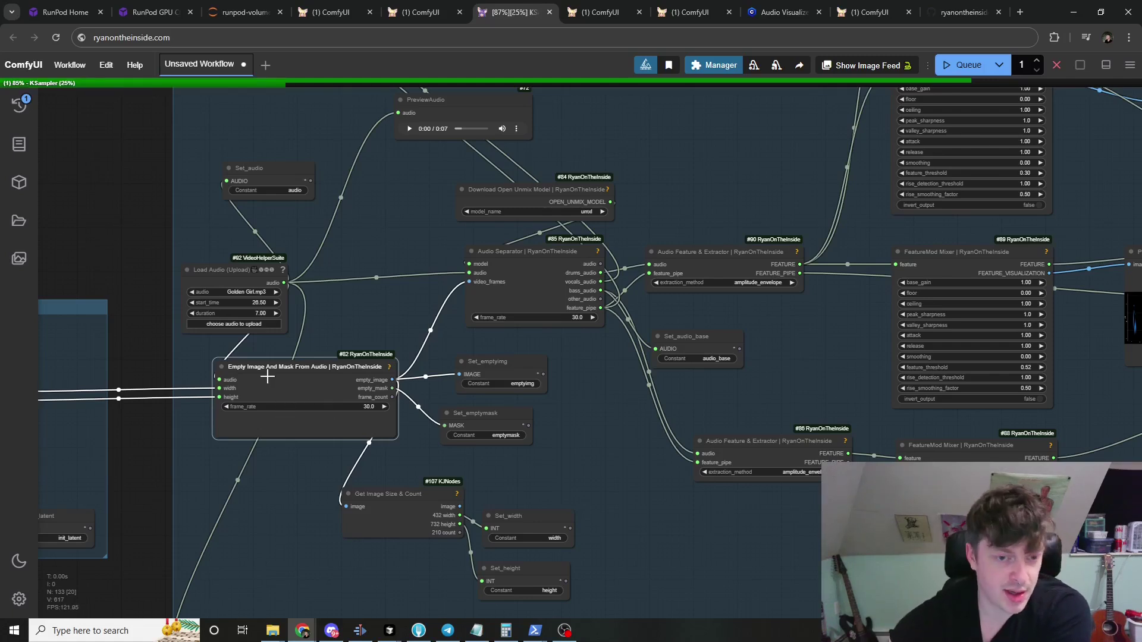
{"action": "left_click", "coordinate": [477, 410]}
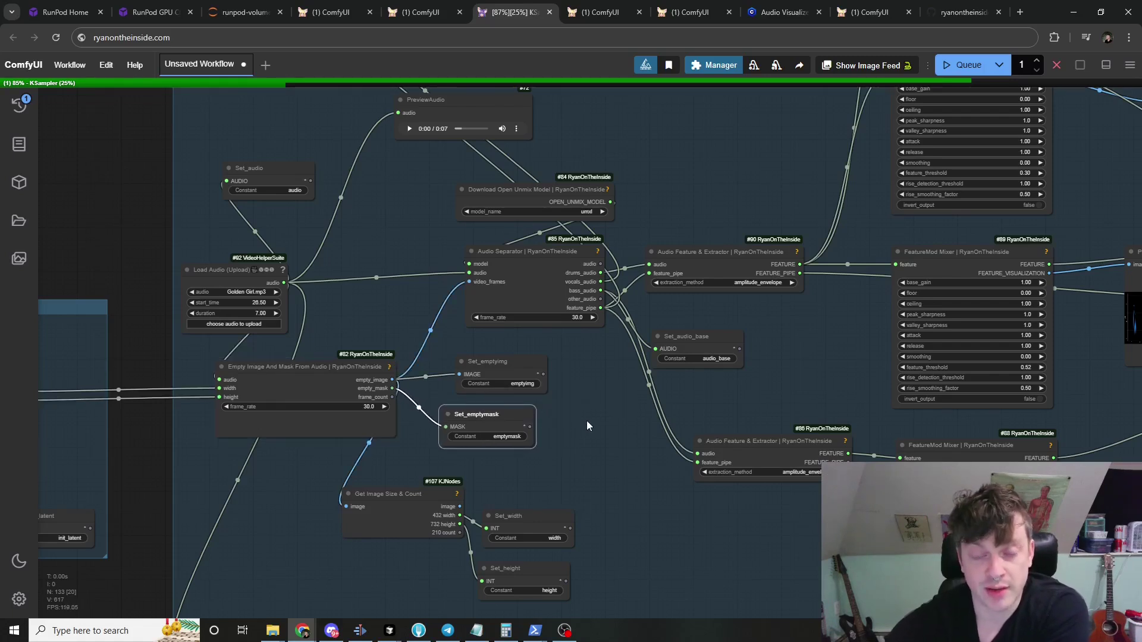
{"action": "left_click_drag", "start_coordinate": [556, 393], "coordinate": [498, 415]}
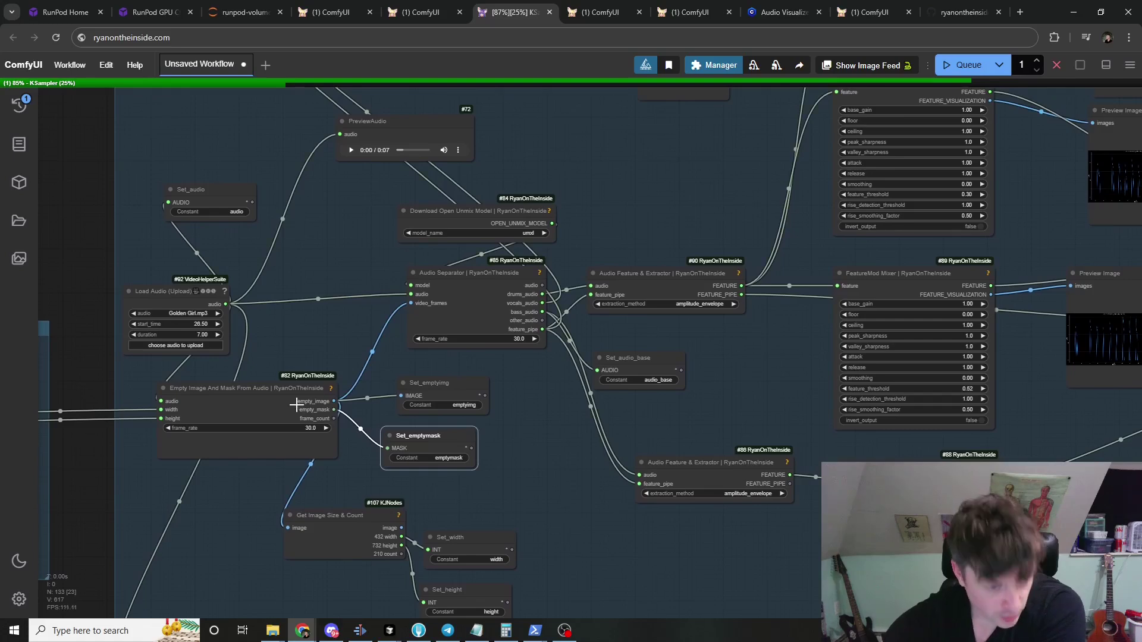
{"action": "left_click_drag", "start_coordinate": [293, 405], "coordinate": [285, 408]}
Step: Nudge the Audio Separator and the upper Audio Feature & Extractor node into slightly different positions
{"action": "scroll", "coordinate": [548, 397], "scroll_direction": "down", "scroll_amount": 3}
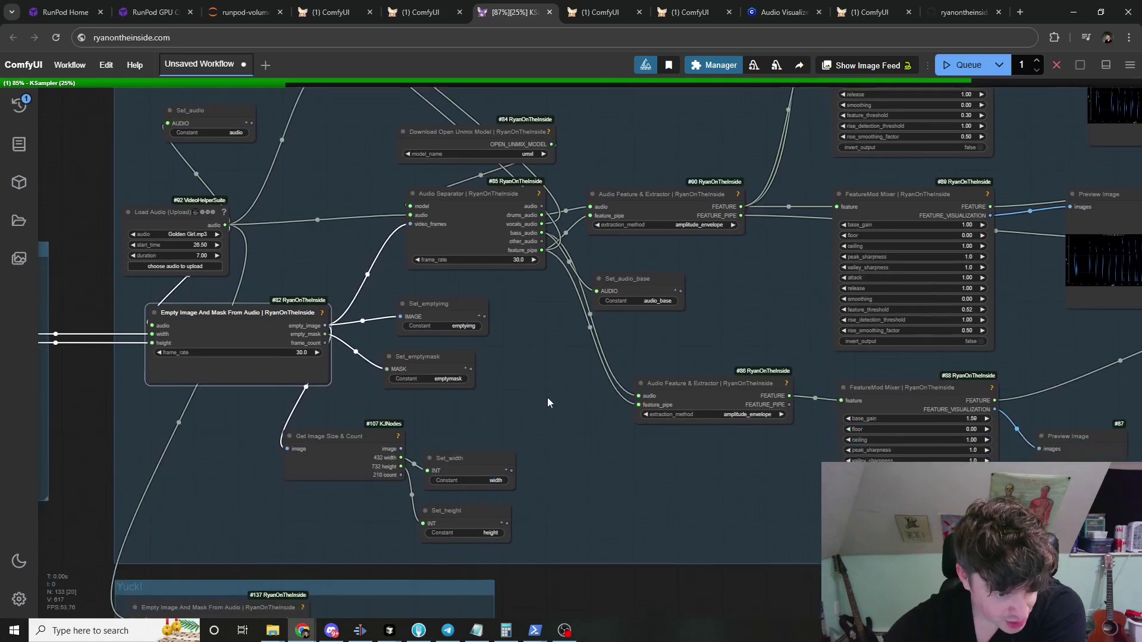
{"action": "left_click_drag", "start_coordinate": [156, 326], "coordinate": [154, 318]}
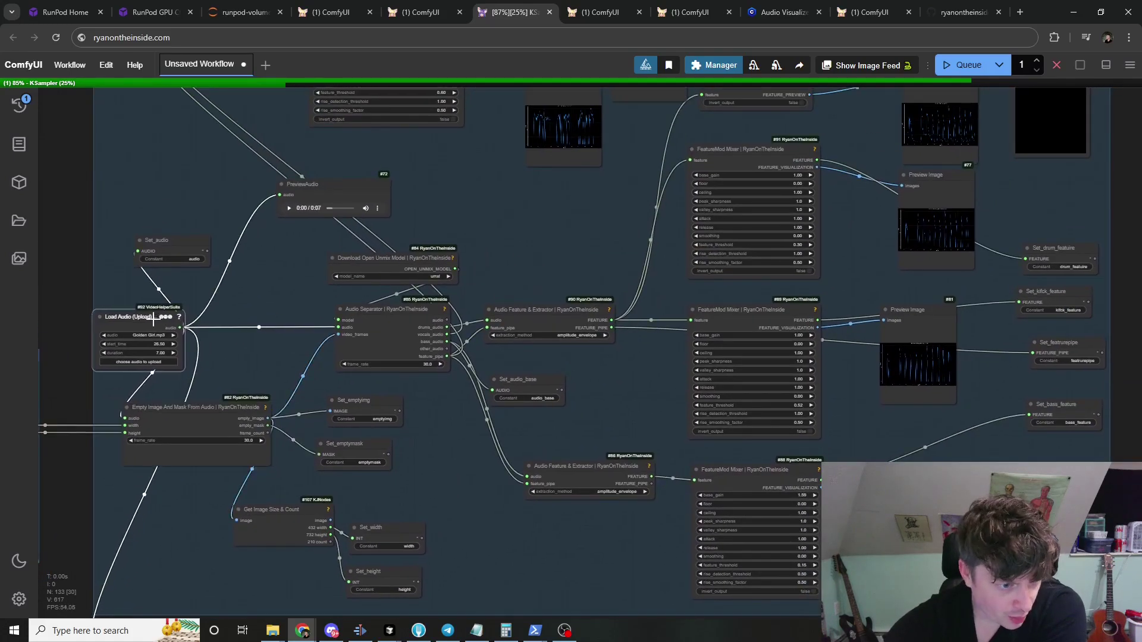
{"action": "left_click_drag", "start_coordinate": [379, 321], "coordinate": [368, 313]}
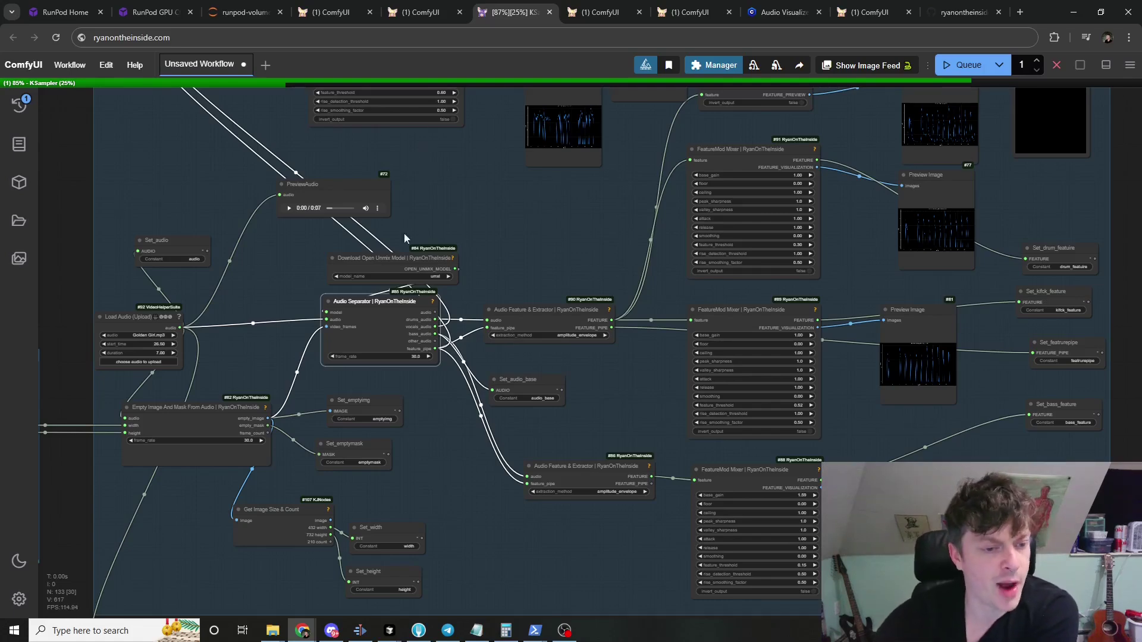
{"action": "left_click_drag", "start_coordinate": [363, 326], "coordinate": [355, 336]}
{"action": "scroll", "coordinate": [431, 321], "scroll_direction": "up", "scroll_amount": 5}
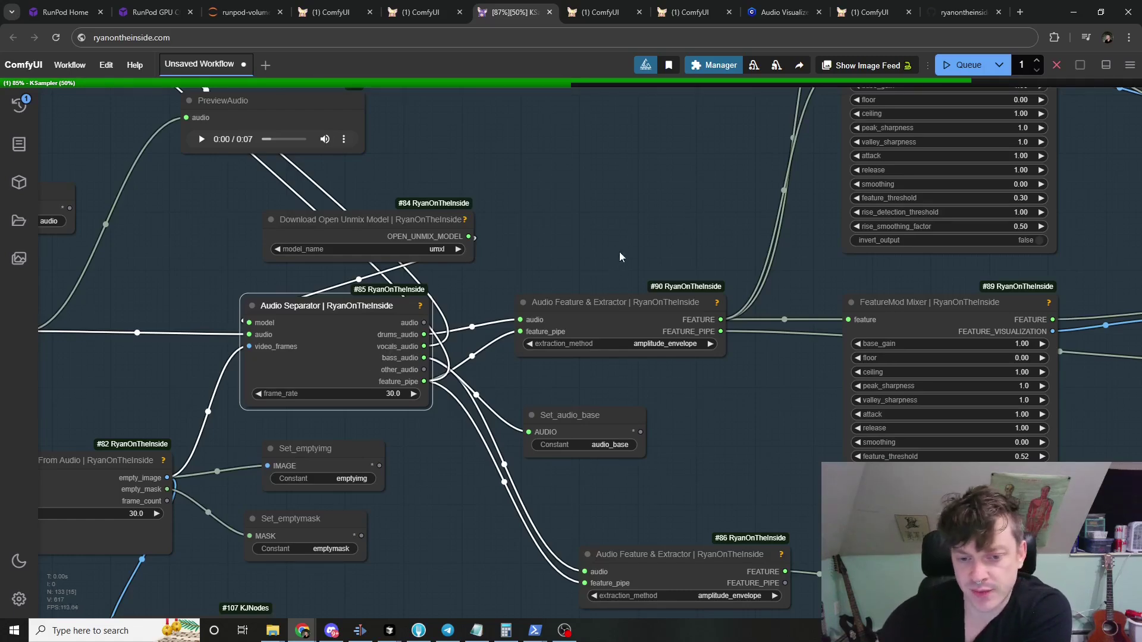
{"action": "scroll", "coordinate": [619, 257], "scroll_direction": "down", "scroll_amount": 3}
{"action": "left_click_drag", "start_coordinate": [544, 320], "coordinate": [539, 317]}
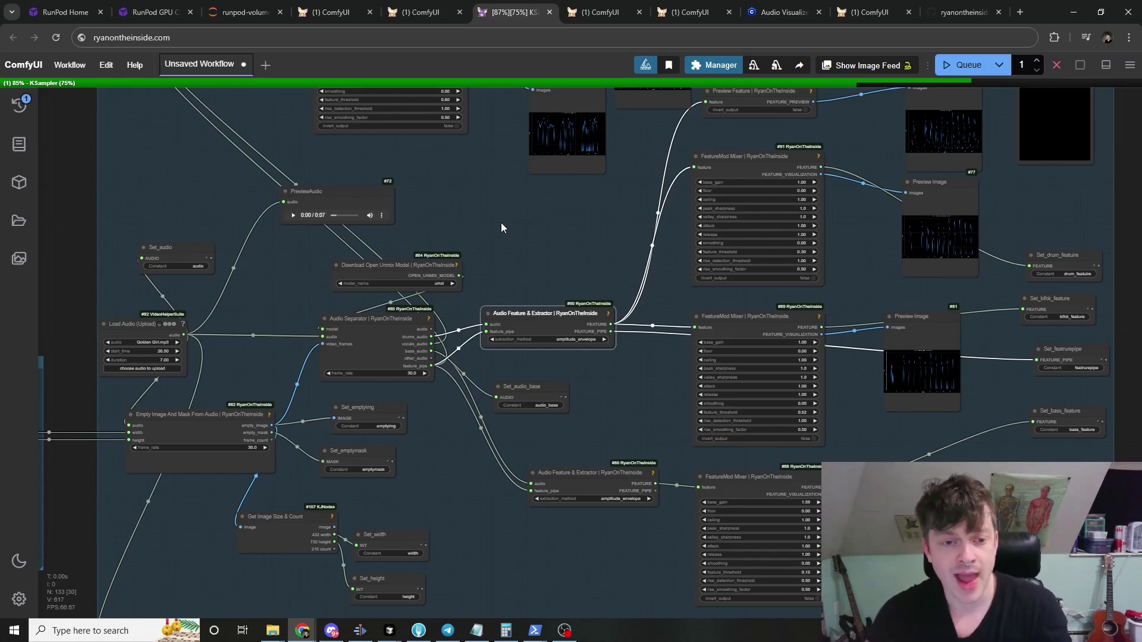
Step: Add a Motion Feature node from RyanOnTheInside and place it above the upper Audio Feature & Extractor node
{"action": "double_click", "coordinate": [534, 224]}
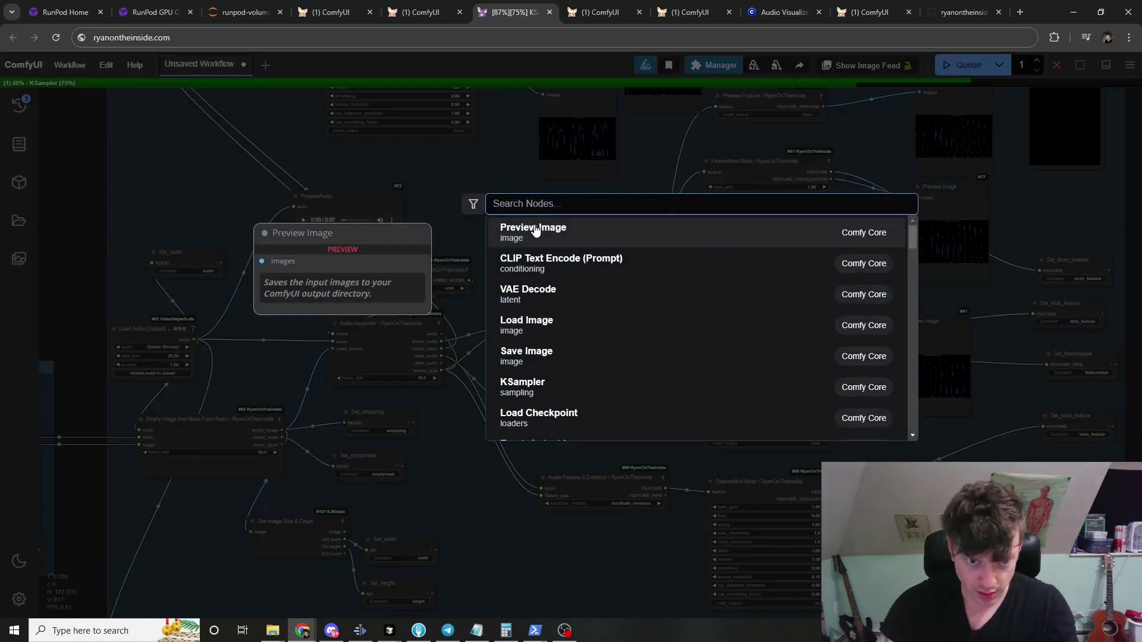
{"action": "type", "text": "motion"}
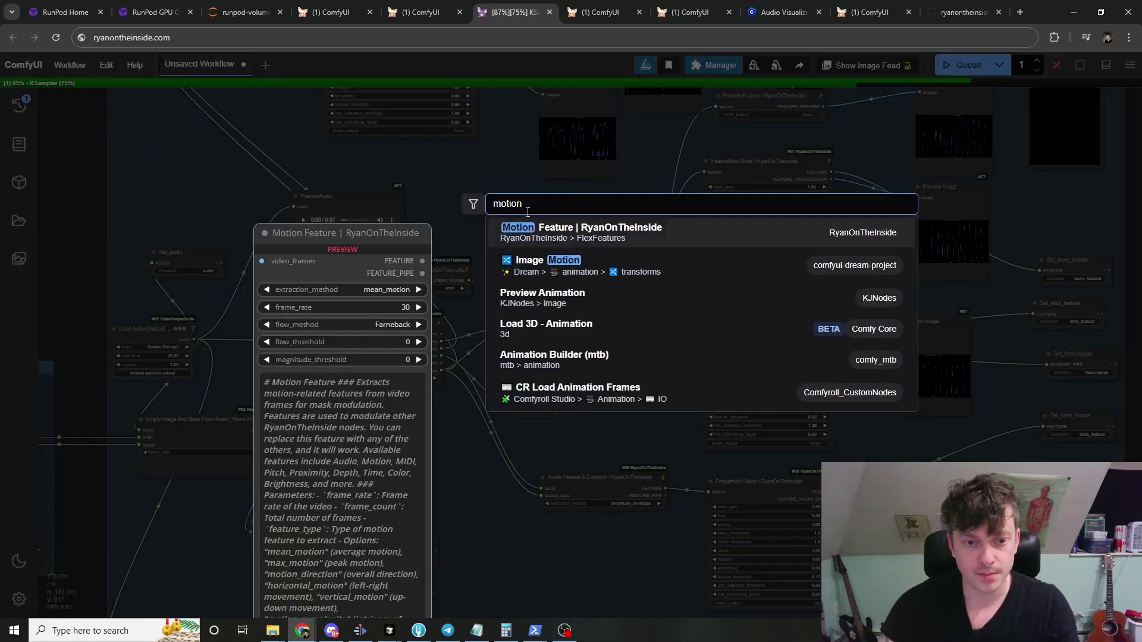
{"action": "key", "text": "Return"}
{"action": "left_click_drag", "start_coordinate": [573, 221], "coordinate": [498, 194]}
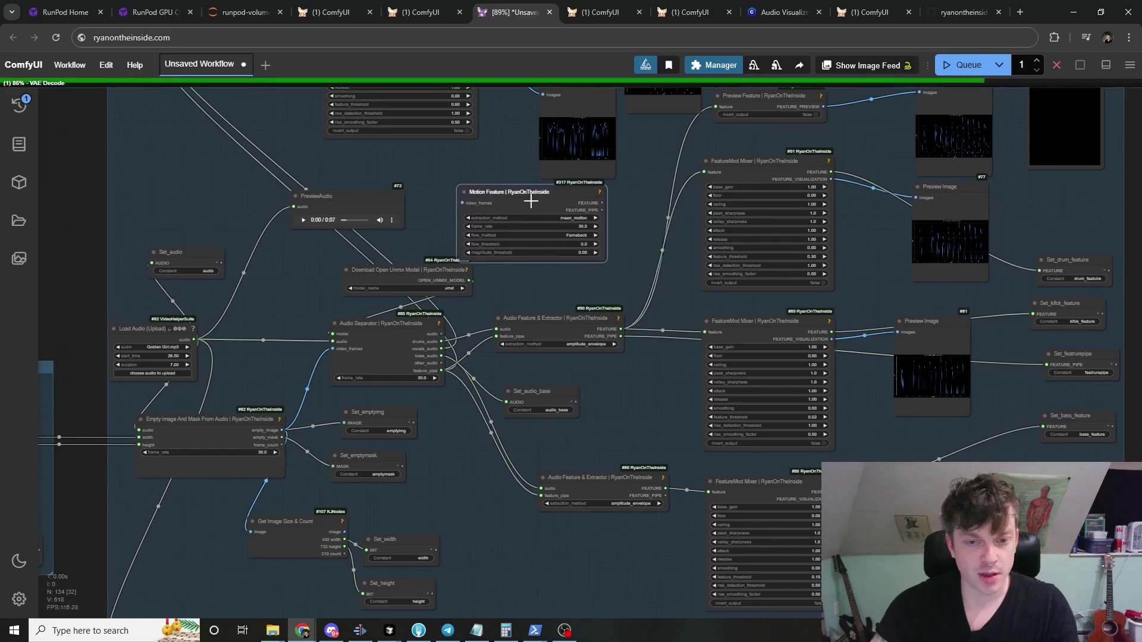
Step: Delete the unconnected Motion Feature node from the audio group
{"action": "scroll", "coordinate": [668, 313], "scroll_direction": "down", "scroll_amount": 3}
{"action": "left_click_drag", "start_coordinate": [1032, 364], "coordinate": [176, 179]}
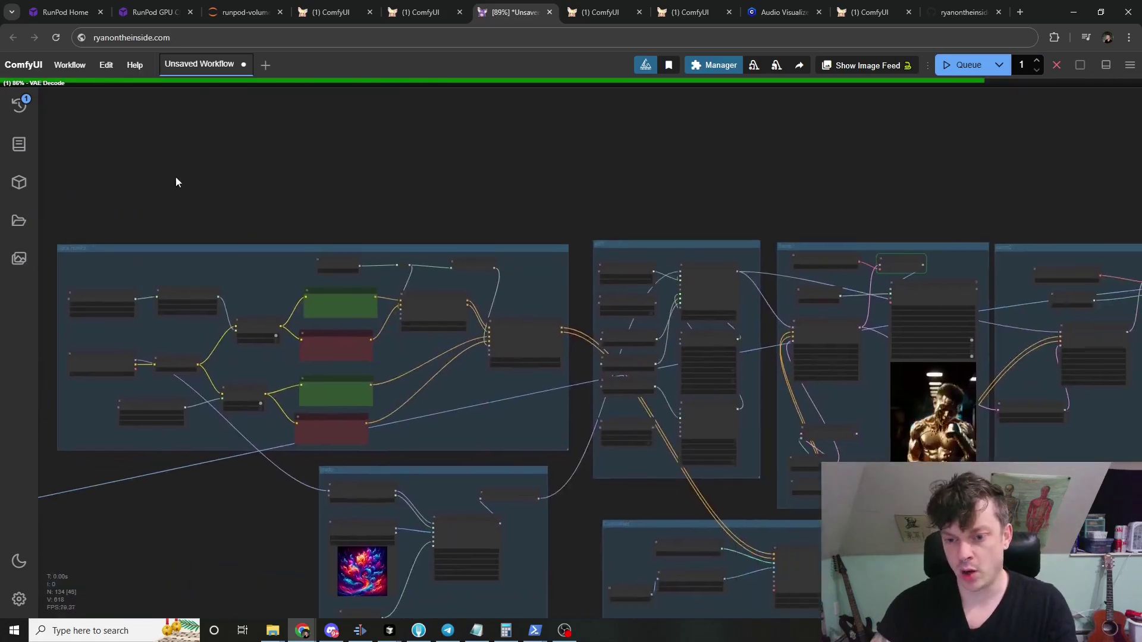
{"action": "left_click_drag", "start_coordinate": [507, 188], "coordinate": [754, 242]}
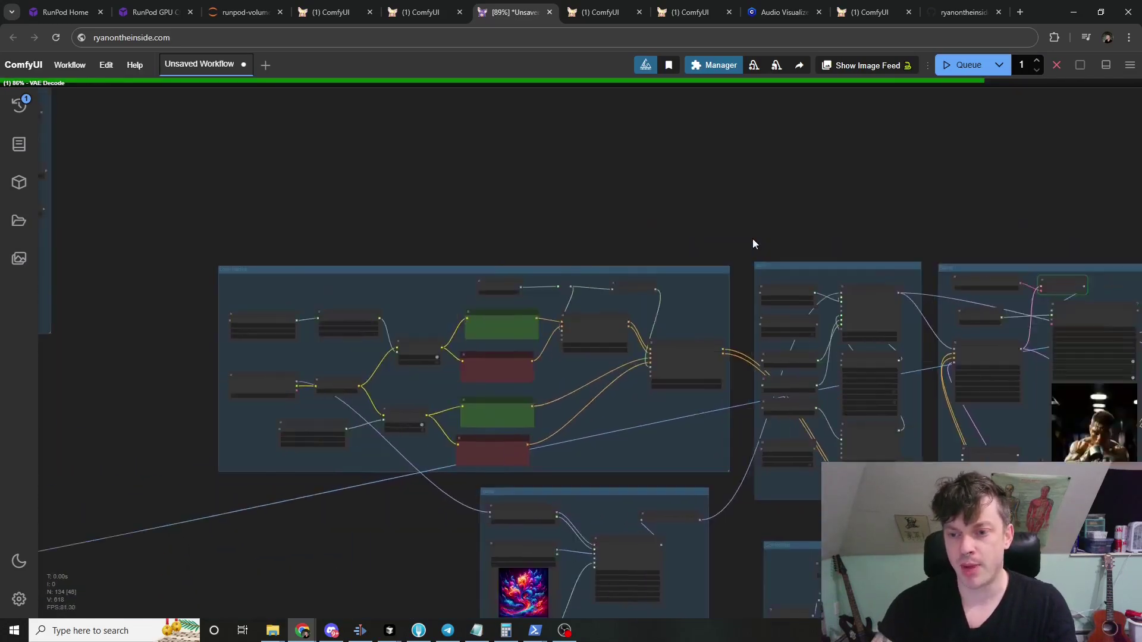
{"action": "scroll", "coordinate": [754, 242], "scroll_direction": "down", "scroll_amount": 4}
{"action": "left_click_drag", "start_coordinate": [511, 247], "coordinate": [925, 374]}
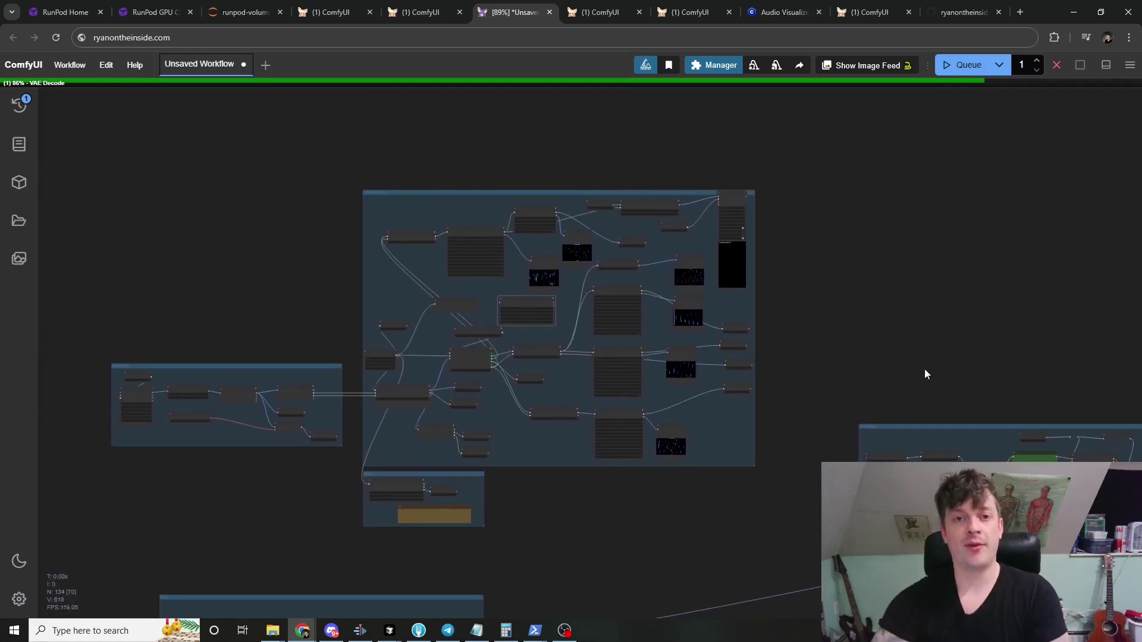
{"action": "left_click_drag", "start_coordinate": [517, 305], "coordinate": [531, 312]}
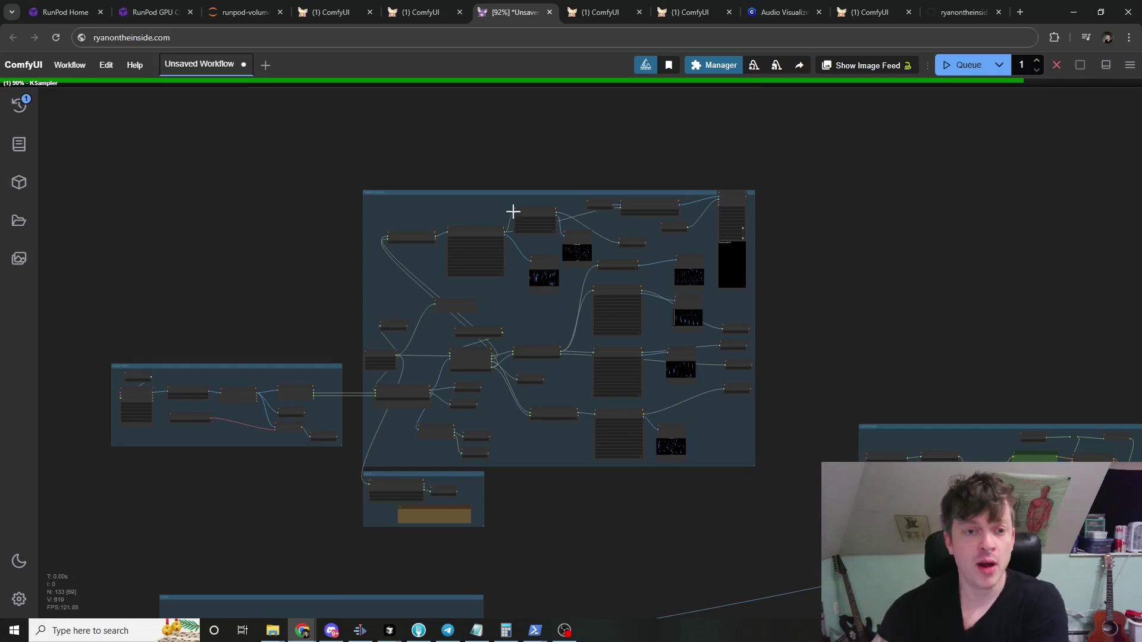
Step: Add a MIDI node in the empty canvas space above the audio group
{"action": "scroll", "coordinate": [521, 202], "scroll_direction": "up", "scroll_amount": 4}
{"action": "double_click", "coordinate": [516, 188]}
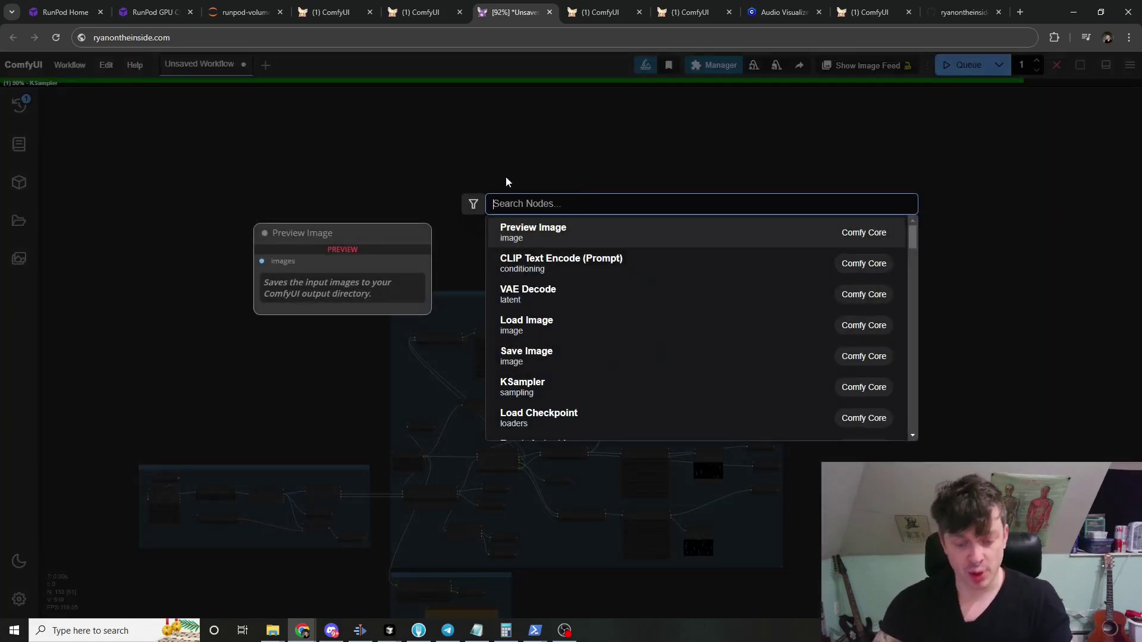
{"action": "type", "text": "midi"}
{"action": "key", "text": "Return"}
{"action": "scroll", "coordinate": [704, 195], "scroll_direction": "up", "scroll_amount": 1}
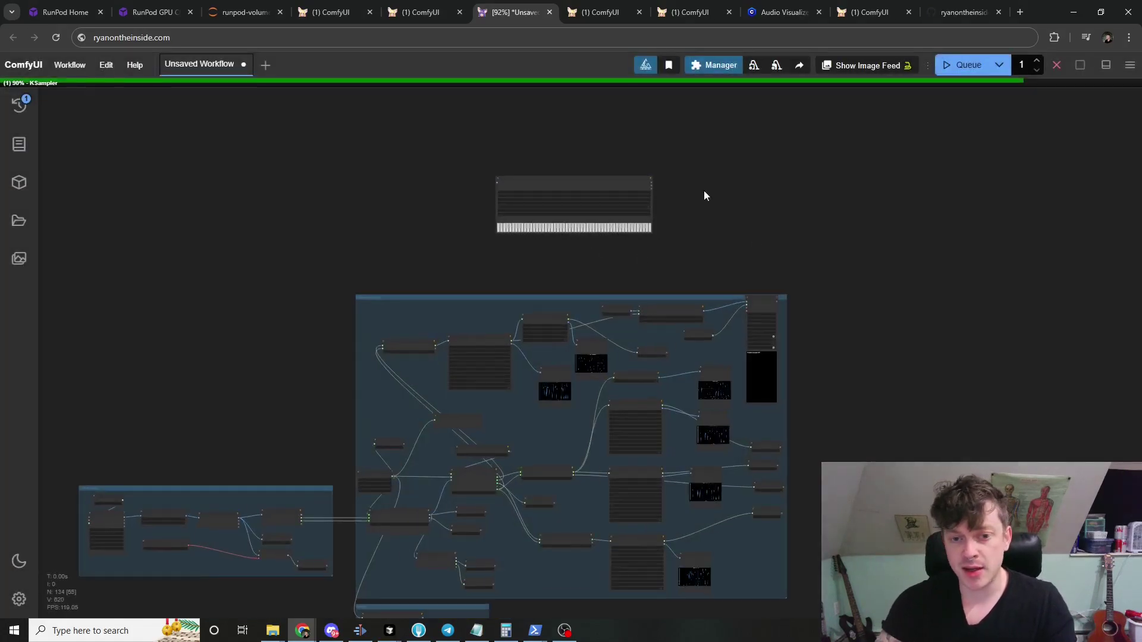
Step: Delete the unconnected MIDI node above the audio group
{"action": "double_click", "coordinate": [702, 192]}
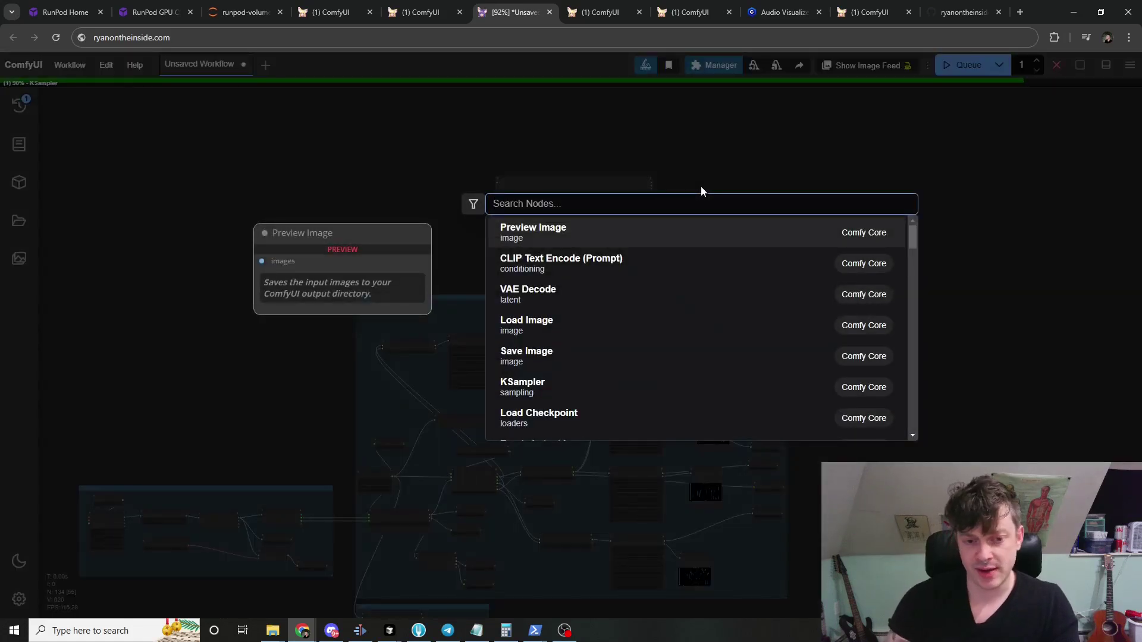
{"action": "left_click", "coordinate": [717, 153]}
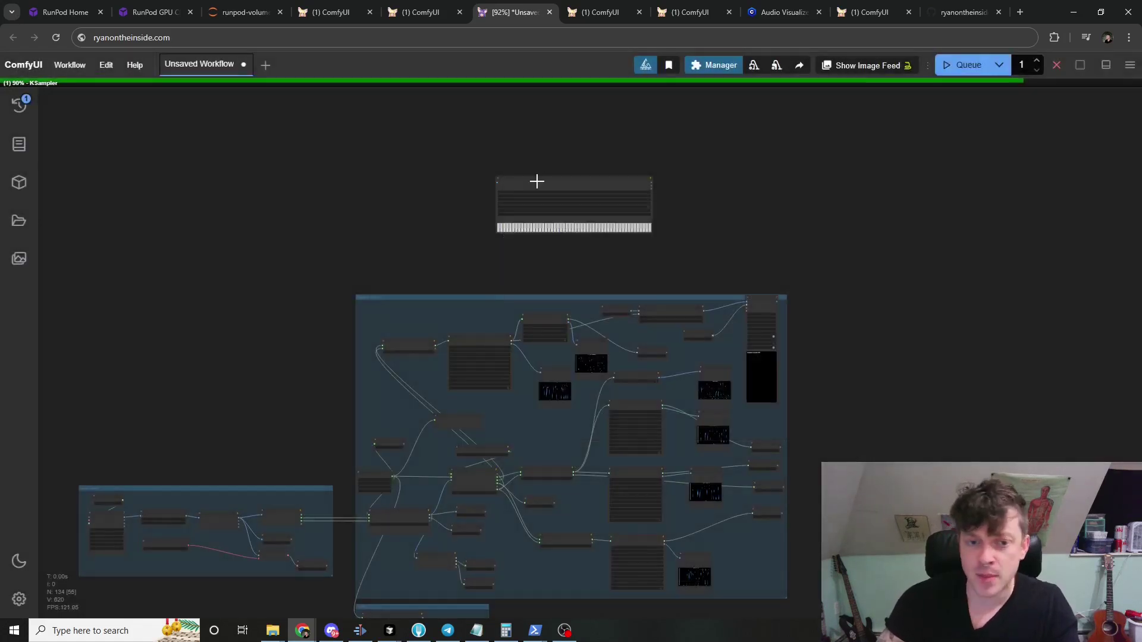
{"action": "left_click", "coordinate": [536, 181]}
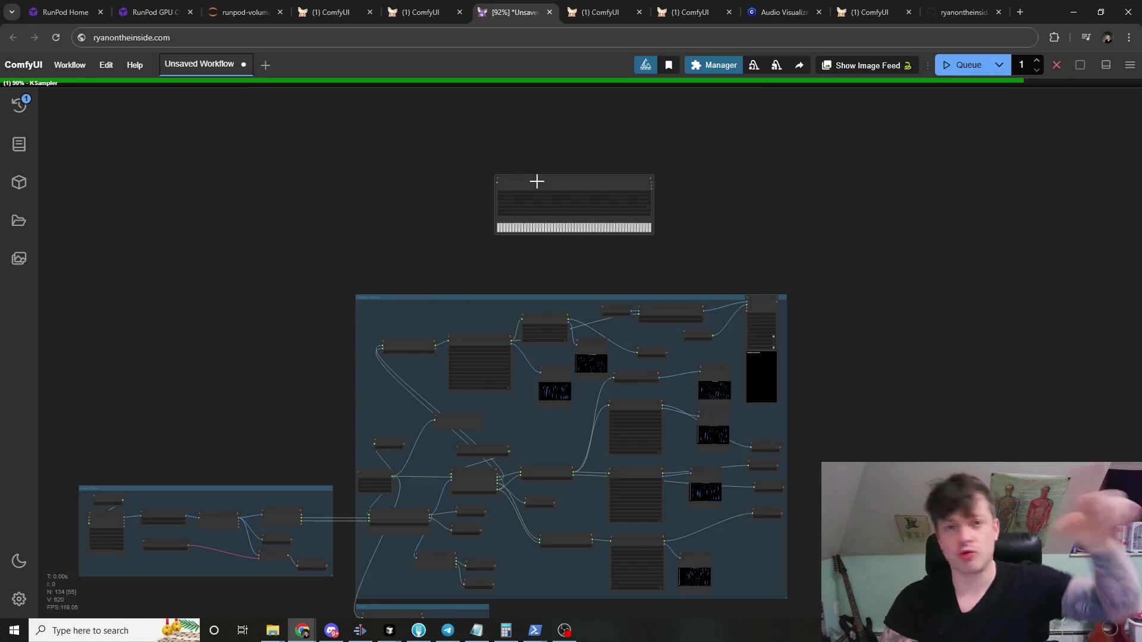
{"action": "key", "text": "Delete"}
Step: Nudge the FeatureMod Mixer node #91 that feeds Set_drum_featuire into a slightly different position
{"action": "left_click_drag", "start_coordinate": [569, 216], "coordinate": [502, 89]}
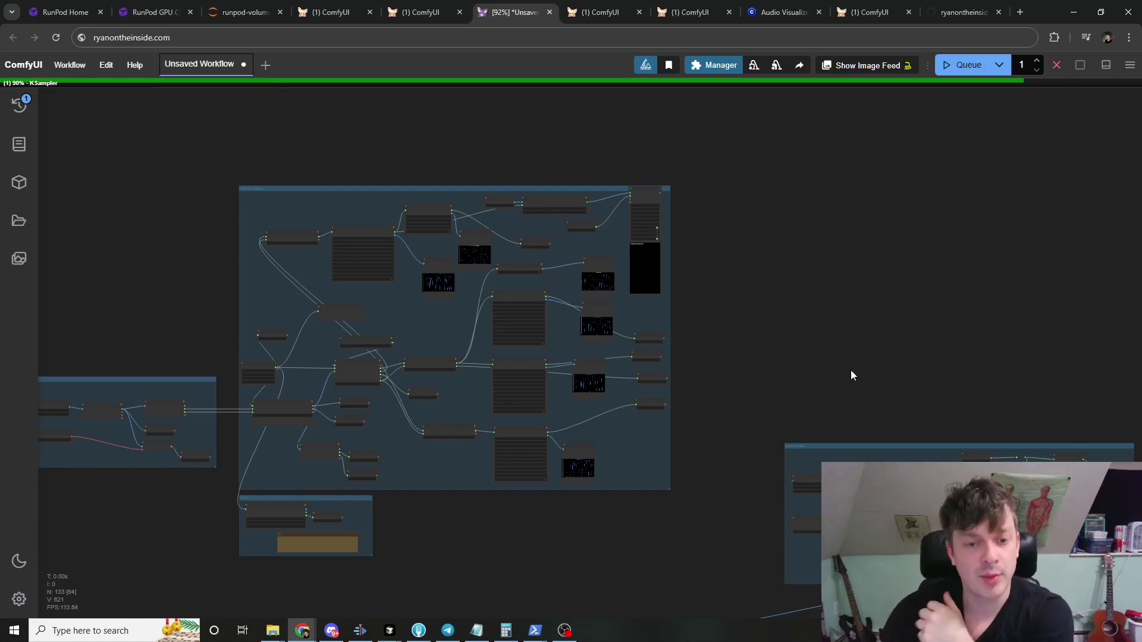
{"action": "left_click_drag", "start_coordinate": [809, 355], "coordinate": [760, 268]}
{"action": "scroll", "coordinate": [704, 471], "scroll_direction": "down", "scroll_amount": 2}
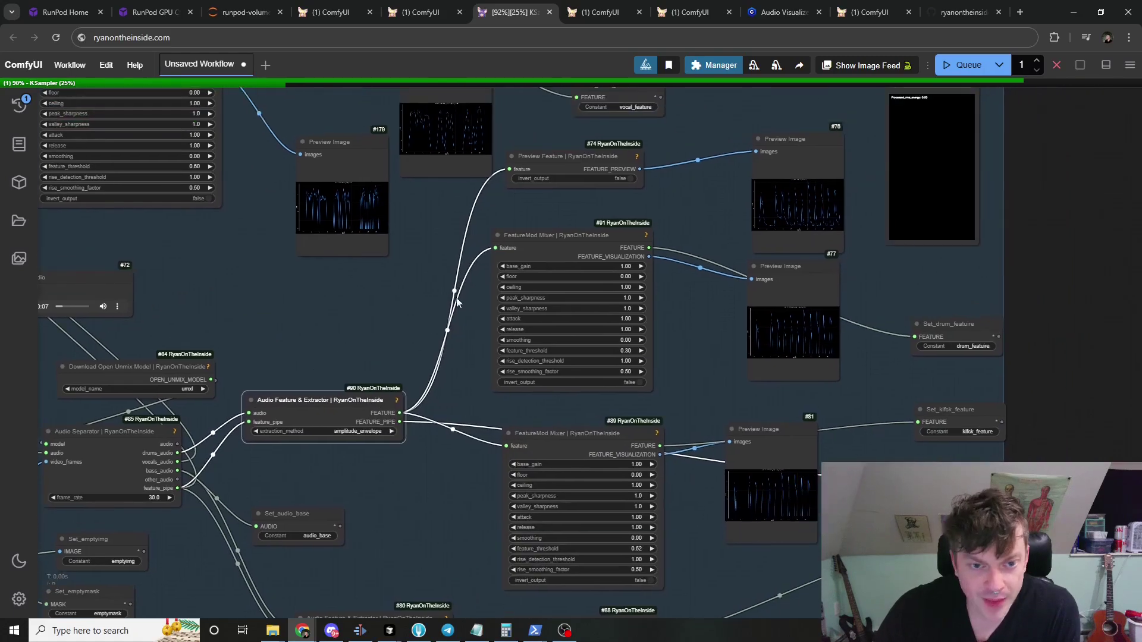
{"action": "left_click_drag", "start_coordinate": [548, 244], "coordinate": [556, 236]}
{"action": "left_click_drag", "start_coordinate": [429, 323], "coordinate": [423, 265]}
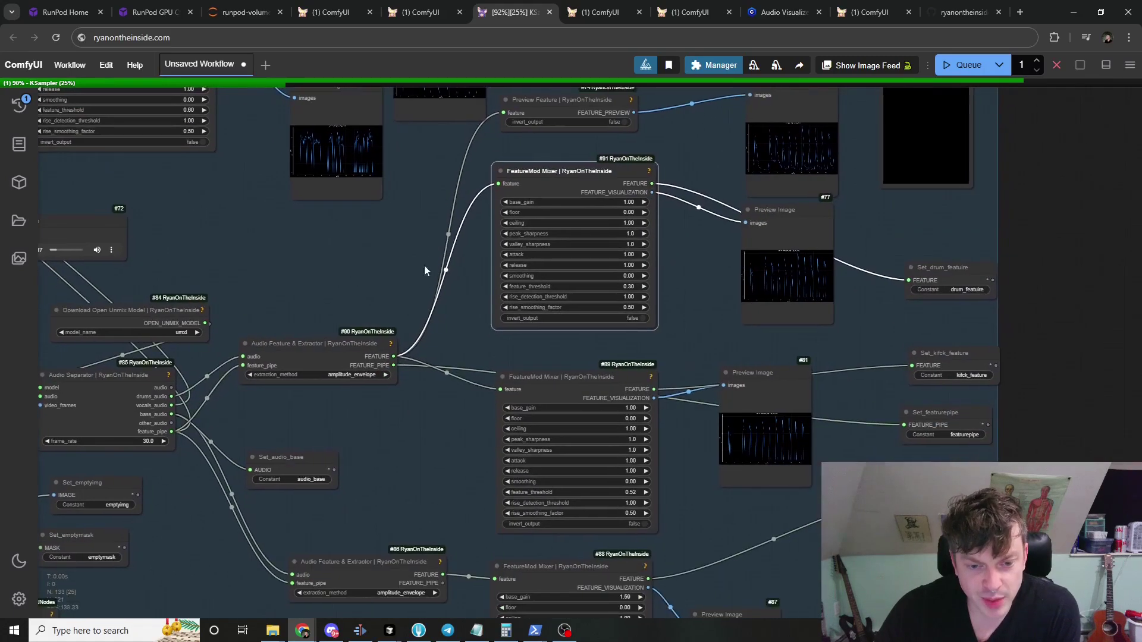
{"action": "scroll", "coordinate": [702, 285], "scroll_direction": "down", "scroll_amount": 6}
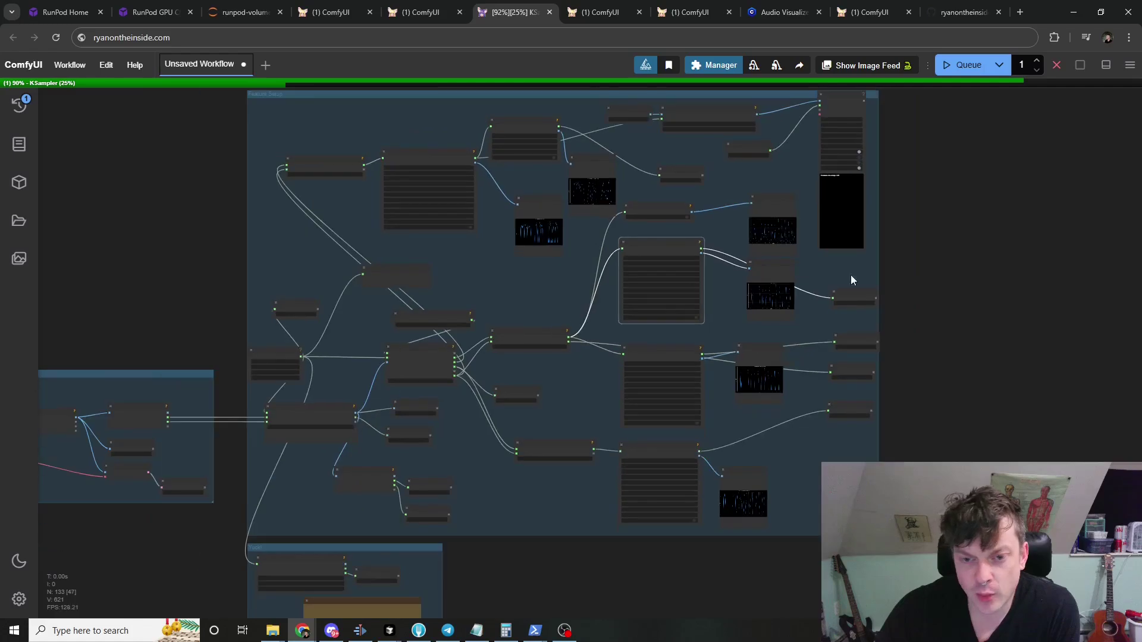
Step: Select the Set_drum_featuire, Set_kifck_feature and Set_featrurepipe nodes one after another
{"action": "scroll", "coordinate": [933, 384], "scroll_direction": "up", "scroll_amount": 5}
{"action": "left_click_drag", "start_coordinate": [958, 326], "coordinate": [672, 287]}
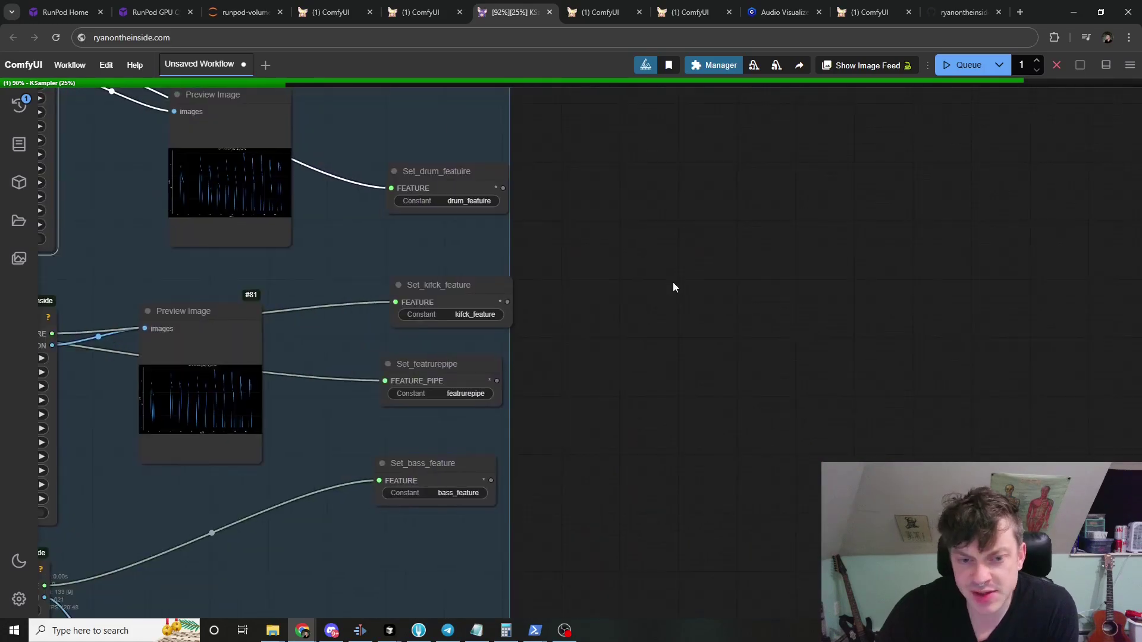
{"action": "left_click", "coordinate": [471, 207]}
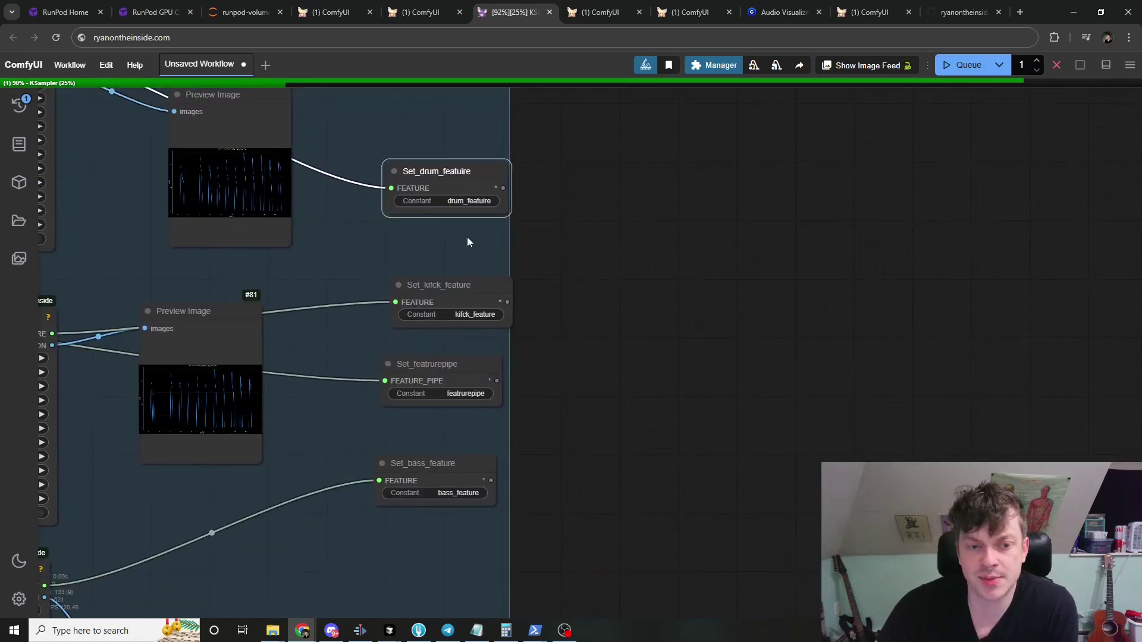
{"action": "left_click", "coordinate": [468, 293]}
{"action": "left_click", "coordinate": [483, 364]}
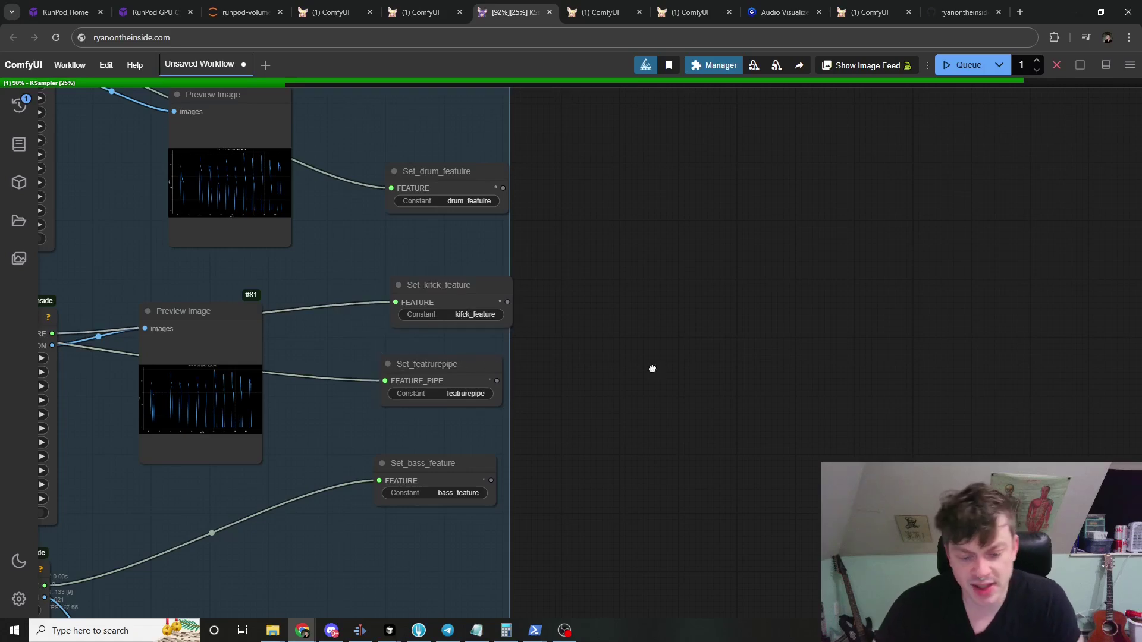
Step: Add a GetNode beside Set_kifck_feature, outside the audio group, and list its available constants without choosing one
{"action": "double_click", "coordinate": [652, 370]}
{"action": "type", "text": "getnode"}
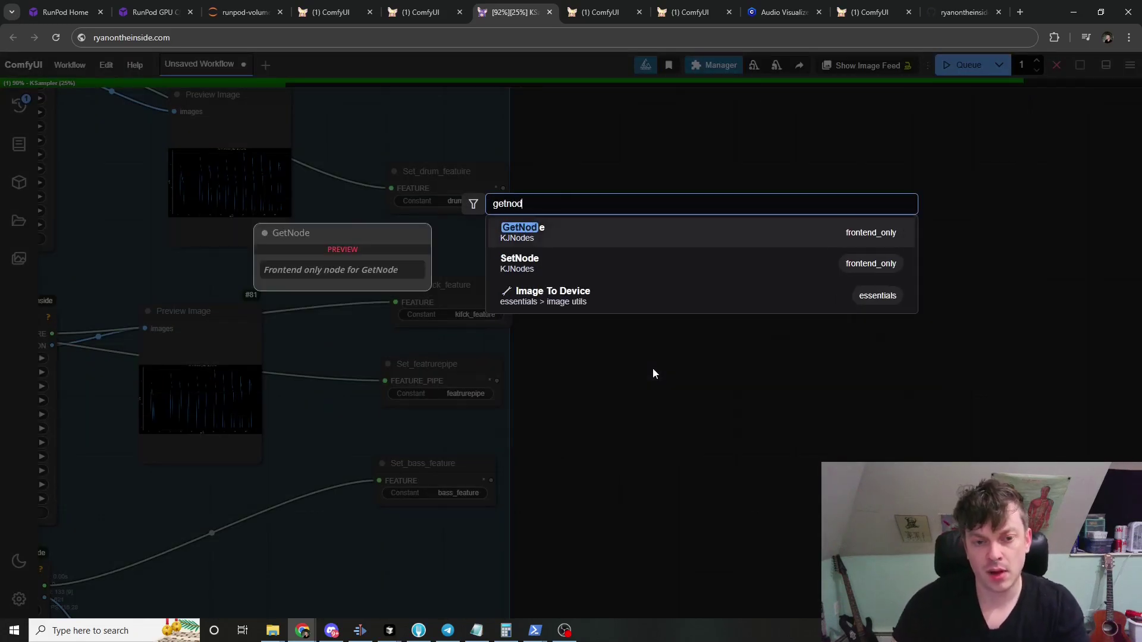
{"action": "key", "text": "Return"}
{"action": "left_click_drag", "start_coordinate": [698, 375], "coordinate": [607, 313]}
{"action": "left_click", "coordinate": [611, 314]}
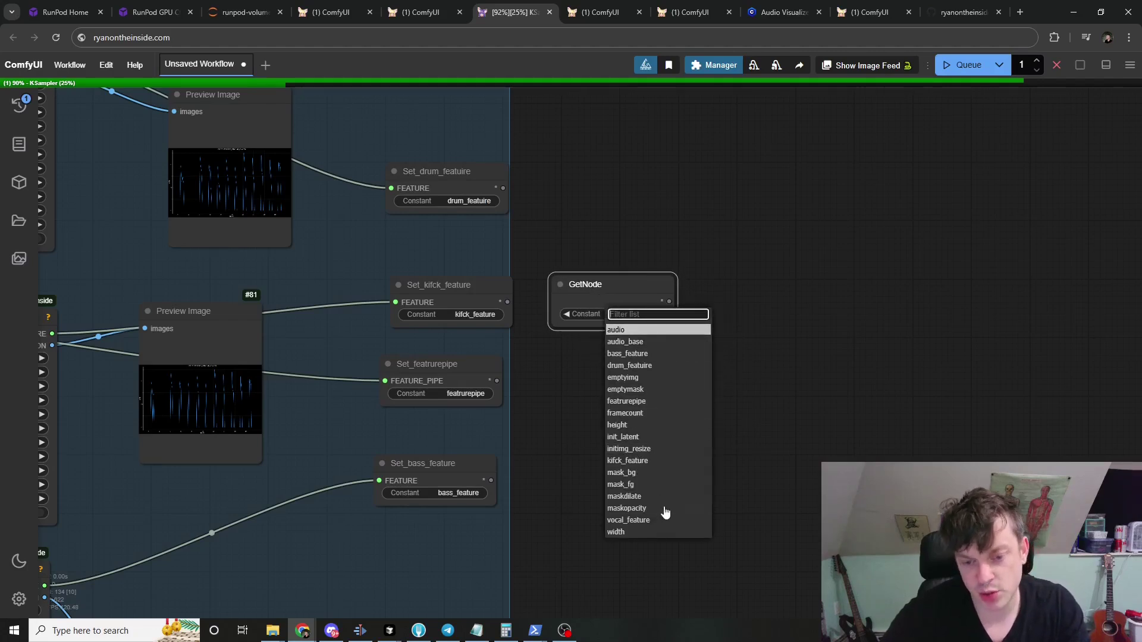
{"action": "left_click", "coordinate": [807, 344]}
Step: Examine the rendered boxer previews in the Video Combine nodes at the end of the workflow
{"action": "scroll", "coordinate": [815, 343], "scroll_direction": "down", "scroll_amount": 8}
{"action": "left_click_drag", "start_coordinate": [908, 391], "coordinate": [691, 331]}
{"action": "scroll", "coordinate": [880, 310], "scroll_direction": "down", "scroll_amount": 1}
{"action": "left_click_drag", "start_coordinate": [892, 327], "coordinate": [554, 209]}
{"action": "scroll", "coordinate": [554, 208], "scroll_direction": "down", "scroll_amount": 5}
{"action": "left_click_drag", "start_coordinate": [957, 189], "coordinate": [481, 185]}
{"action": "left_click_drag", "start_coordinate": [689, 181], "coordinate": [477, 176]}
{"action": "scroll", "coordinate": [421, 223], "scroll_direction": "up", "scroll_amount": 5}
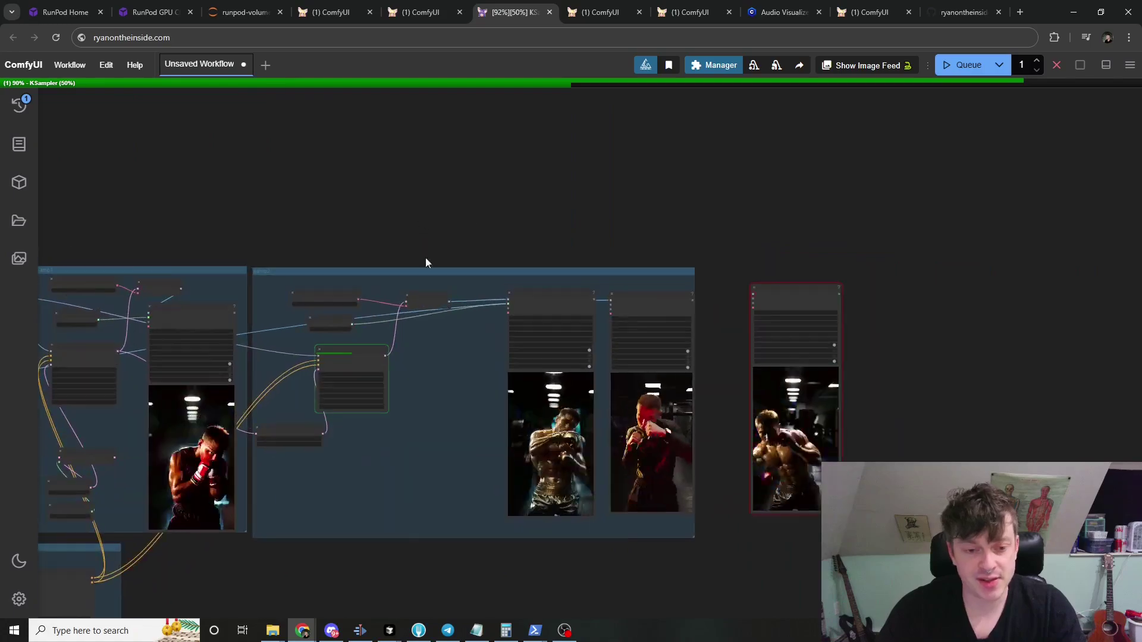
{"action": "scroll", "coordinate": [425, 258], "scroll_direction": "right", "scroll_amount": 3}
{"action": "scroll", "coordinate": [408, 137], "scroll_direction": "up", "scroll_amount": 6}
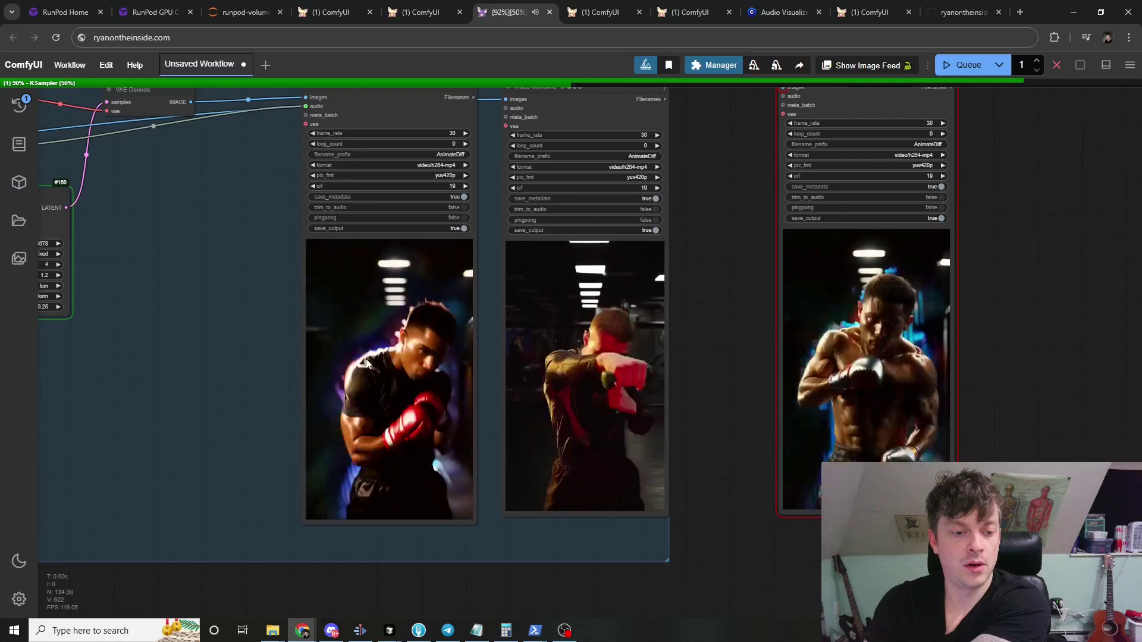
{"action": "scroll", "coordinate": [146, 405], "scroll_direction": "down", "scroll_amount": 1}
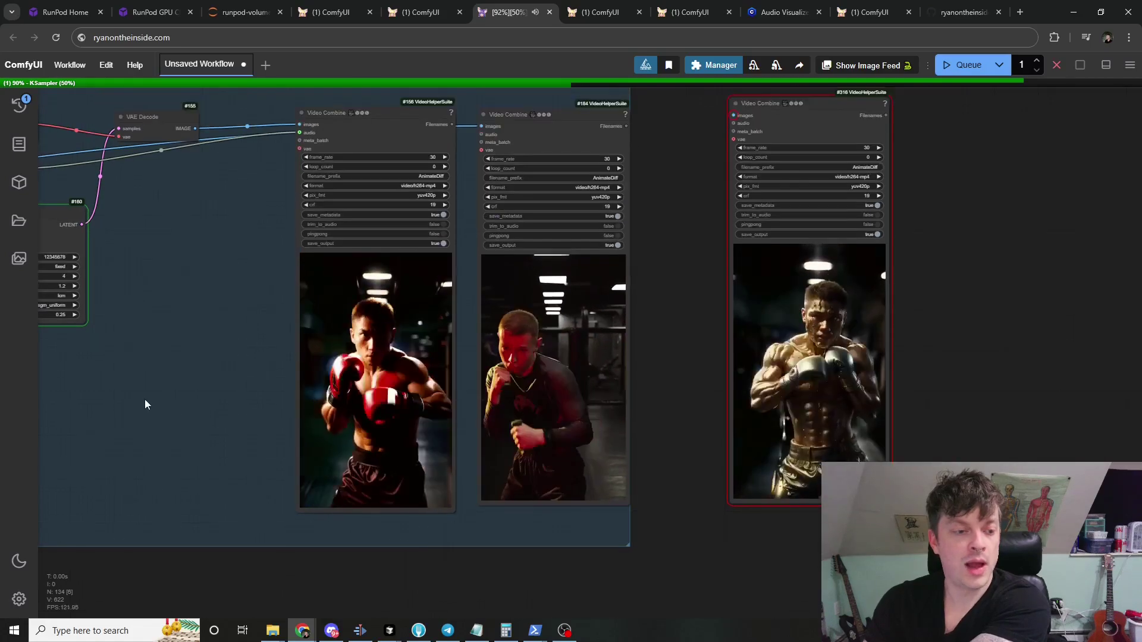
Step: Move the running KSampler slightly within the second sampler group, closer to the VAE Decode node
{"action": "scroll", "coordinate": [145, 400], "scroll_direction": "down", "scroll_amount": 2}
{"action": "left_click_drag", "start_coordinate": [162, 413], "coordinate": [460, 449]}
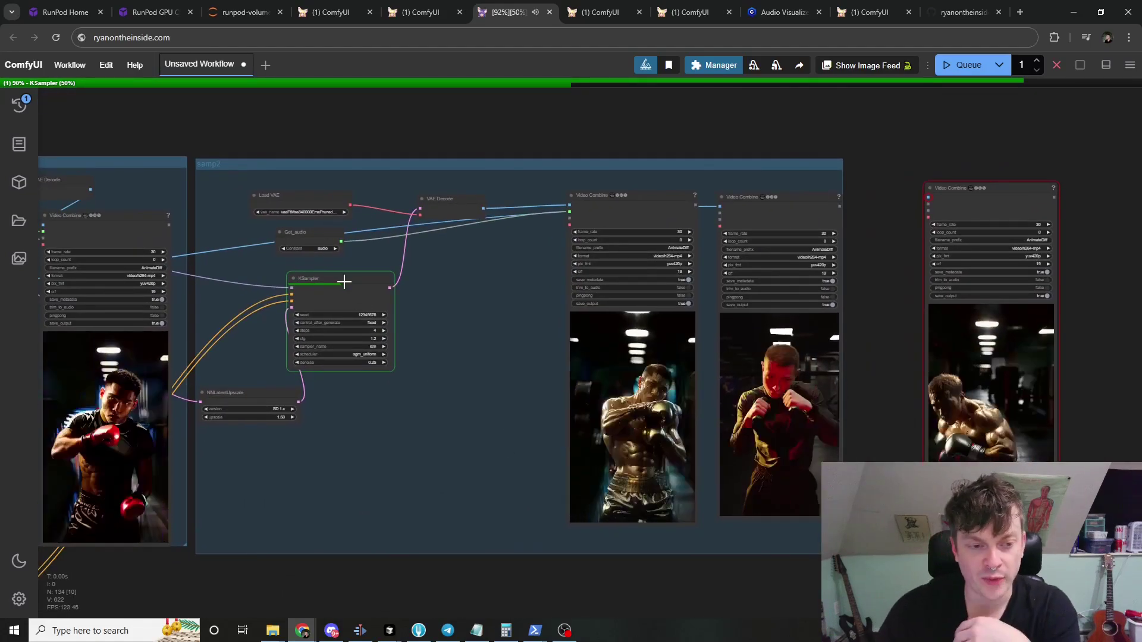
{"action": "left_click_drag", "start_coordinate": [344, 281], "coordinate": [368, 294]}
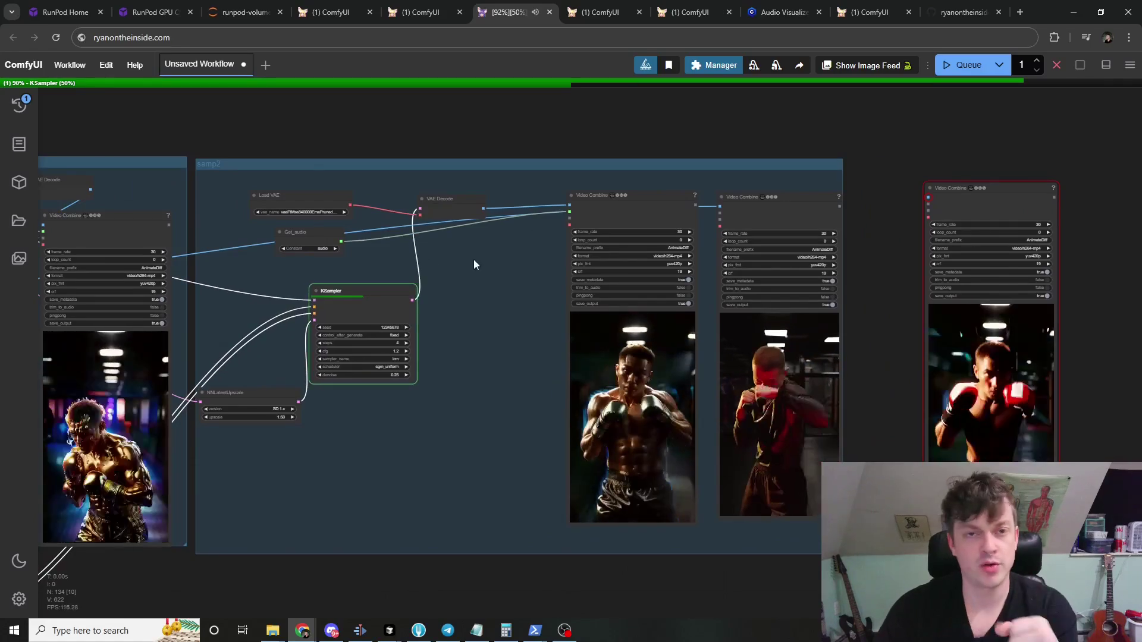
Step: Nudge FeatureMod Mixer nodes #91, #89 and #88 in the audio group into slightly different positions
{"action": "scroll", "coordinate": [474, 260], "scroll_direction": "down", "scroll_amount": 3}
{"action": "left_click_drag", "start_coordinate": [301, 139], "coordinate": [615, 190]}
{"action": "scroll", "coordinate": [615, 190], "scroll_direction": "down", "scroll_amount": 3}
{"action": "left_click_drag", "start_coordinate": [494, 197], "coordinate": [838, 247]}
{"action": "scroll", "coordinate": [839, 247], "scroll_direction": "down", "scroll_amount": 4}
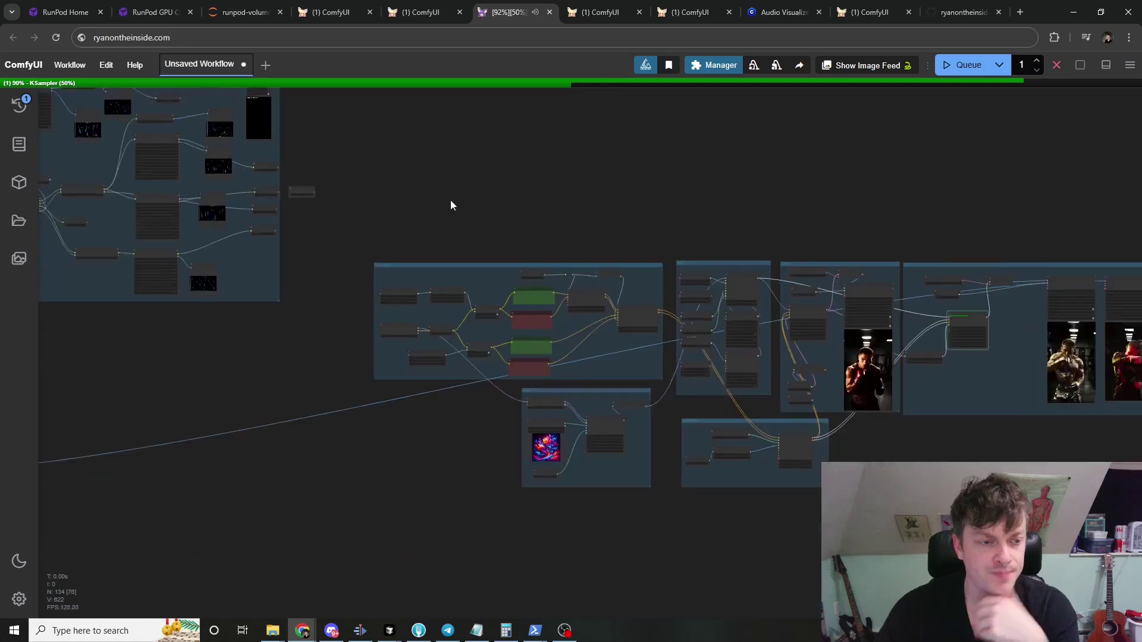
{"action": "left_click_drag", "start_coordinate": [404, 184], "coordinate": [727, 291]}
{"action": "scroll", "coordinate": [682, 251], "scroll_direction": "up", "scroll_amount": 4}
{"action": "left_click_drag", "start_coordinate": [638, 263], "coordinate": [1004, 241]}
{"action": "scroll", "coordinate": [722, 278], "scroll_direction": "up", "scroll_amount": 5}
{"action": "scroll", "coordinate": [722, 279], "scroll_direction": "up", "scroll_amount": 4}
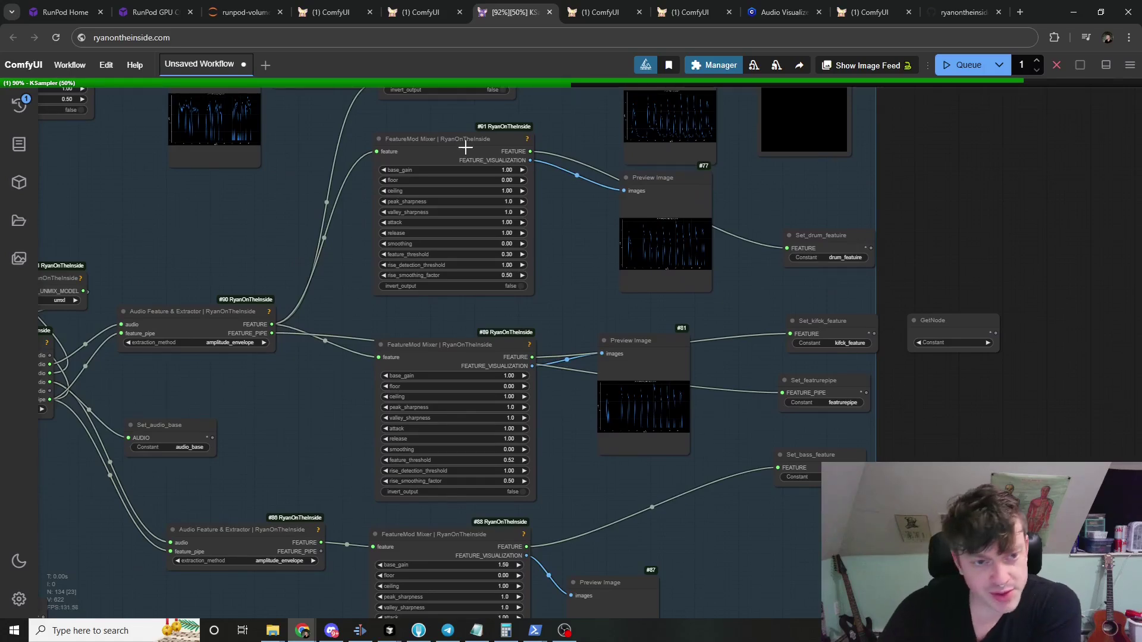
{"action": "mouse_move", "coordinate": [466, 147]}
{"action": "left_mouse_down"}
{"action": "mouse_move", "coordinate": [448, 149]}
{"action": "mouse_move", "coordinate": [464, 144]}
{"action": "left_mouse_up"}
{"action": "left_click_drag", "start_coordinate": [448, 355], "coordinate": [443, 353]}
{"action": "left_click_drag", "start_coordinate": [462, 534], "coordinate": [460, 538]}
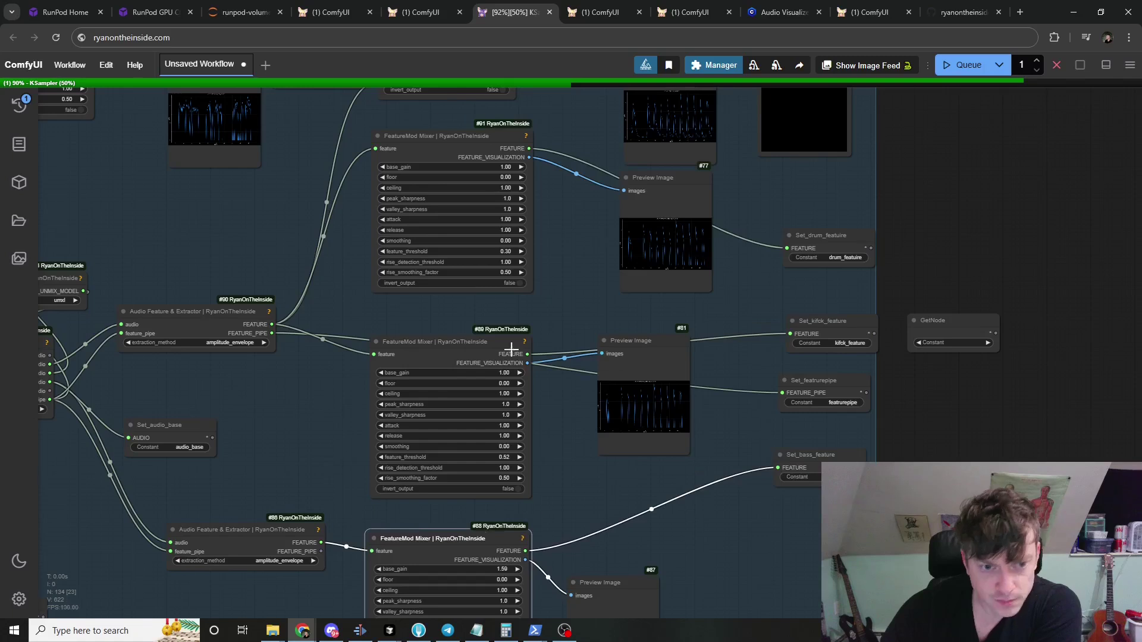
Step: Reposition Set_drum_featuire, FeatureMod Mixer #91 and Preview Image #77 slightly, and inspect the preview's feature curve
{"action": "left_click_drag", "start_coordinate": [568, 282], "coordinate": [574, 341]}
{"action": "left_click_drag", "start_coordinate": [848, 295], "coordinate": [833, 276]}
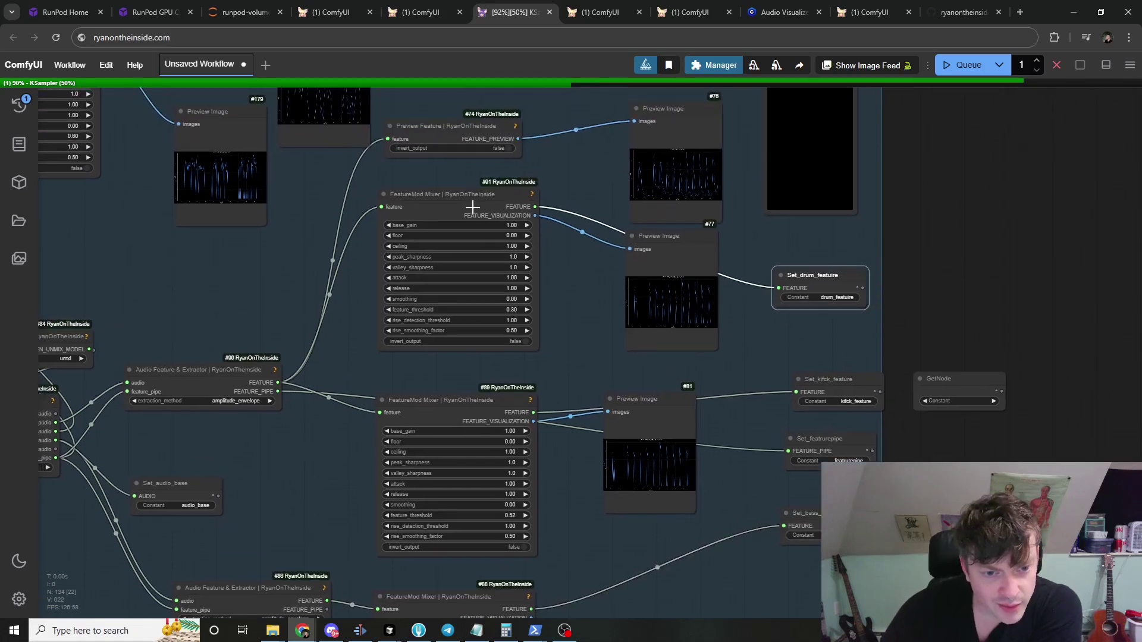
{"action": "mouse_move", "coordinate": [469, 193]}
{"action": "left_mouse_down"}
{"action": "mouse_move", "coordinate": [444, 198]}
{"action": "mouse_move", "coordinate": [458, 197]}
{"action": "left_mouse_up"}
{"action": "left_click_drag", "start_coordinate": [593, 216], "coordinate": [542, 211]}
{"action": "left_click_drag", "start_coordinate": [629, 248], "coordinate": [612, 245]}
{"action": "scroll", "coordinate": [612, 244], "scroll_direction": "up", "scroll_amount": 8}
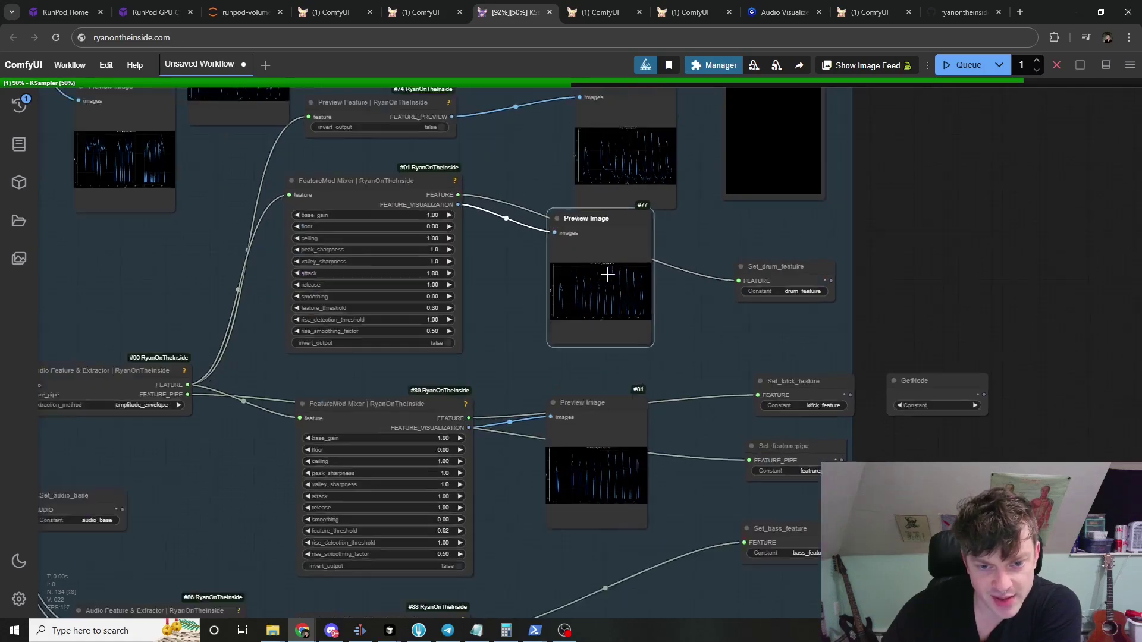
{"action": "scroll", "coordinate": [617, 323], "scroll_direction": "down", "scroll_amount": 8}
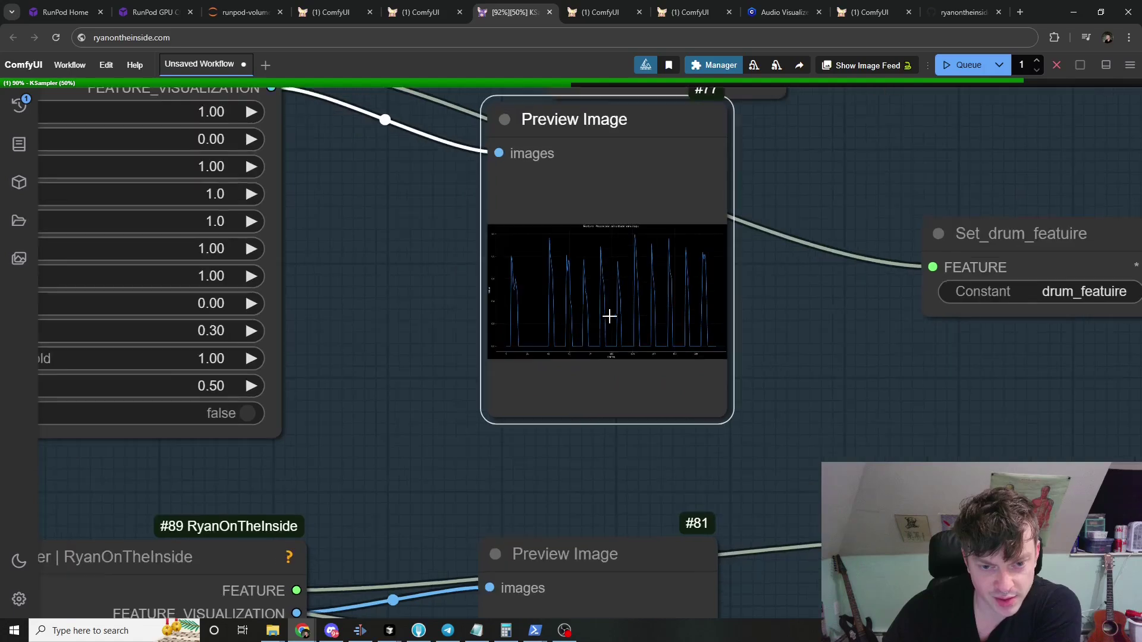
Step: Reposition FeatureMod Mixer #89 slightly and review its modulation parameters and the connected feature preview
{"action": "left_click_drag", "start_coordinate": [461, 304], "coordinate": [548, 241]}
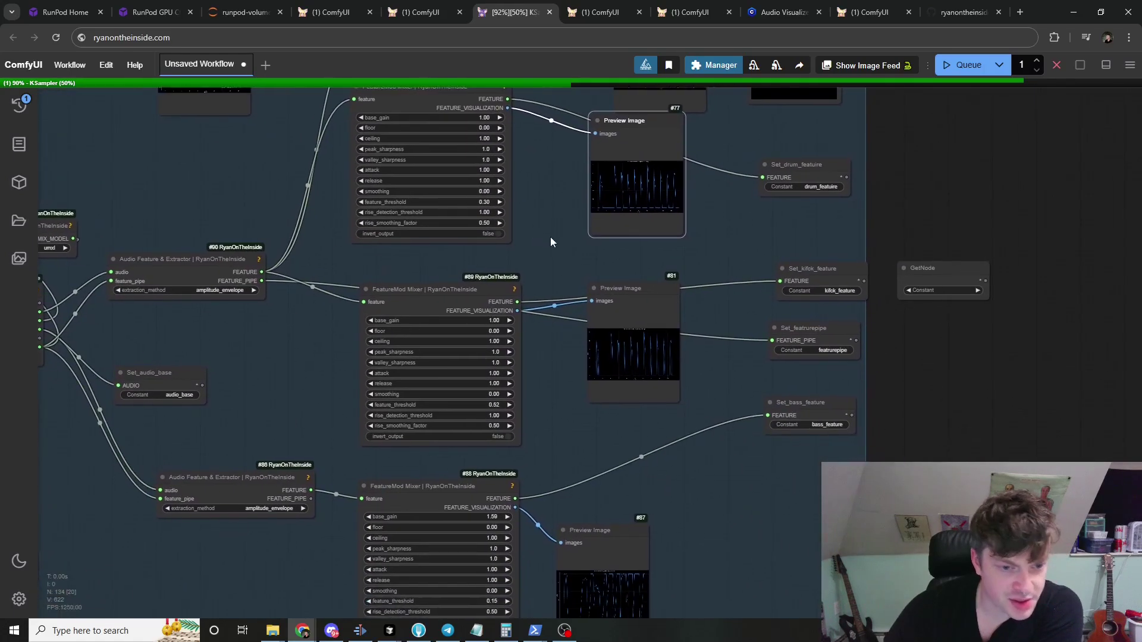
{"action": "scroll", "coordinate": [425, 270], "scroll_direction": "up", "scroll_amount": 3}
{"action": "left_click_drag", "start_coordinate": [441, 303], "coordinate": [449, 287]}
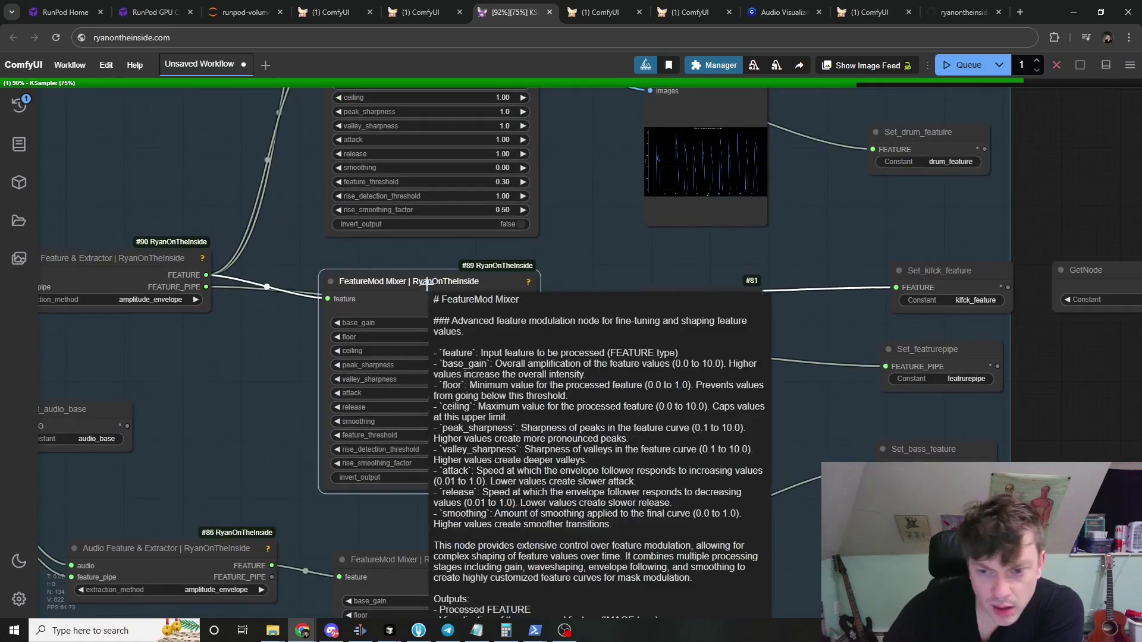
{"action": "scroll", "coordinate": [572, 290], "scroll_direction": "up", "scroll_amount": 3}
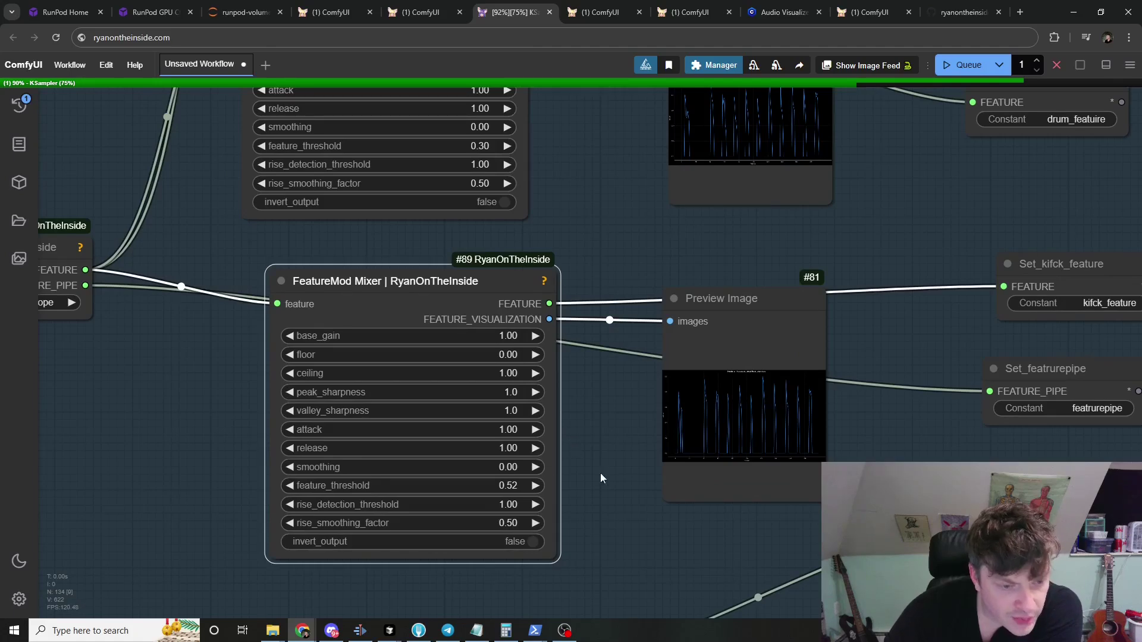
{"action": "scroll", "coordinate": [597, 478], "scroll_direction": "up", "scroll_amount": 3}
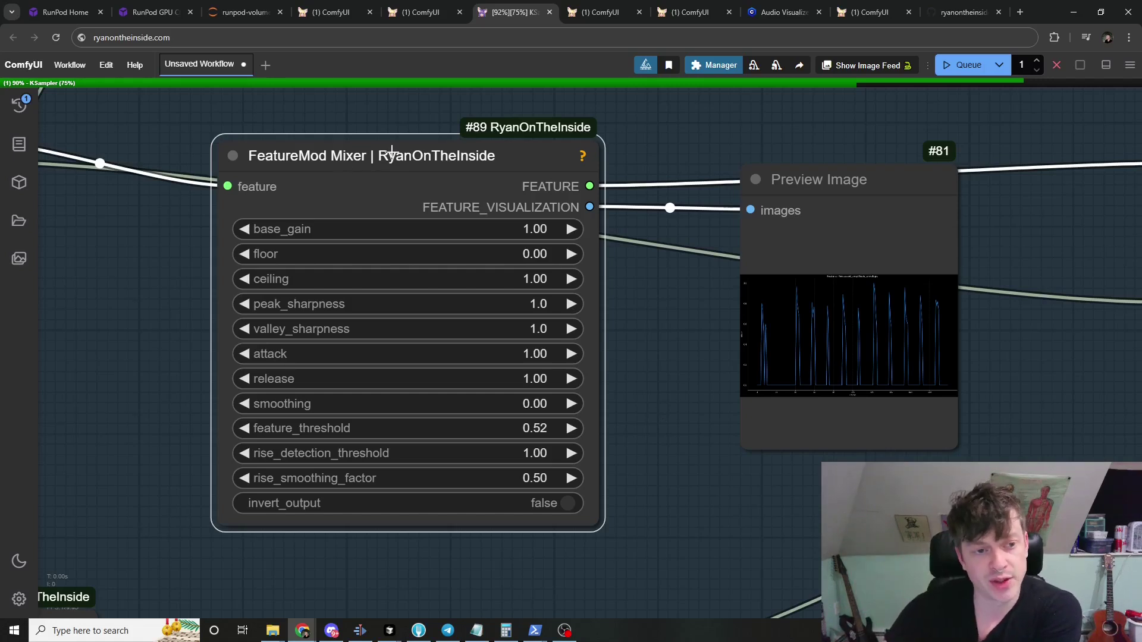
{"action": "mouse_move", "coordinate": [390, 137]}
{"action": "left_mouse_down"}
{"action": "mouse_move", "coordinate": [384, 158]}
{"action": "mouse_move", "coordinate": [384, 149]}
{"action": "left_mouse_up"}
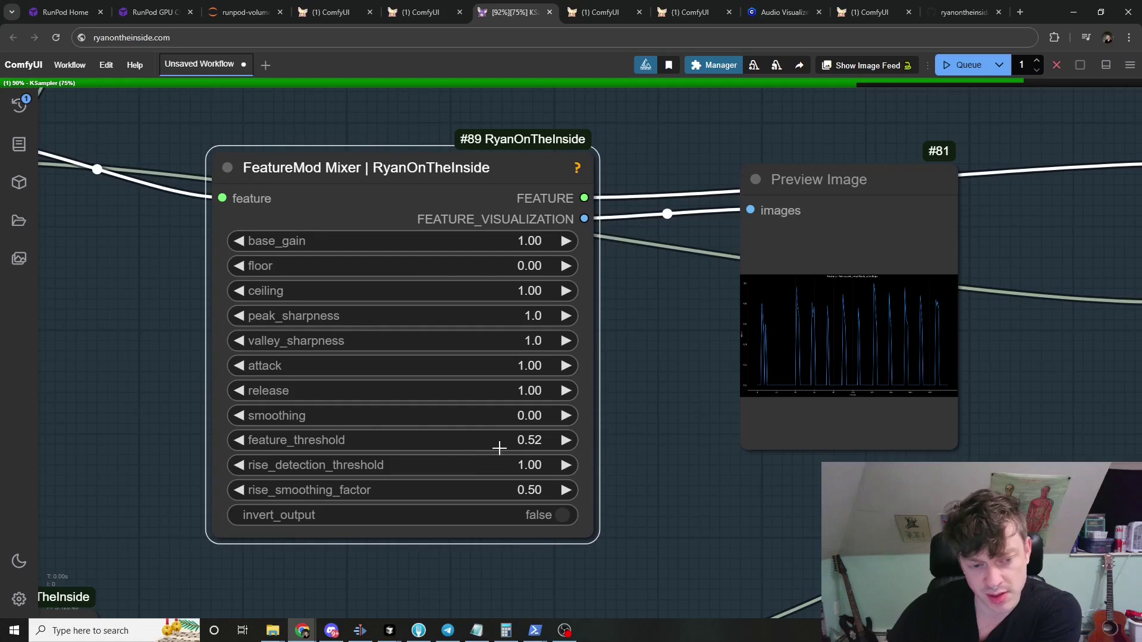
Step: Nudge the Audio Feature & Extractor node #86, fed by bass_audio, into a slightly different position
{"action": "scroll", "coordinate": [635, 474], "scroll_direction": "down", "scroll_amount": 4}
{"action": "left_click_drag", "start_coordinate": [715, 516], "coordinate": [565, 233]}
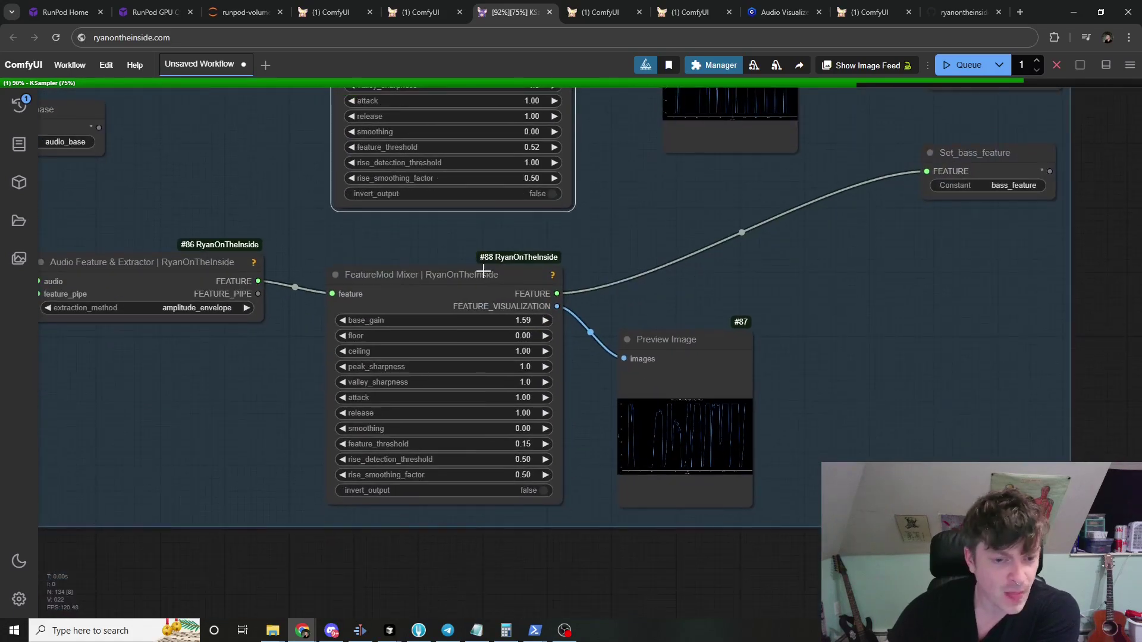
{"action": "left_click_drag", "start_coordinate": [662, 280], "coordinate": [588, 311]}
{"action": "left_click_drag", "start_coordinate": [347, 318], "coordinate": [561, 284]}
{"action": "left_click_drag", "start_coordinate": [449, 230], "coordinate": [605, 277]}
{"action": "left_click_drag", "start_coordinate": [471, 319], "coordinate": [462, 313]}
{"action": "left_click_drag", "start_coordinate": [394, 258], "coordinate": [589, 371]}
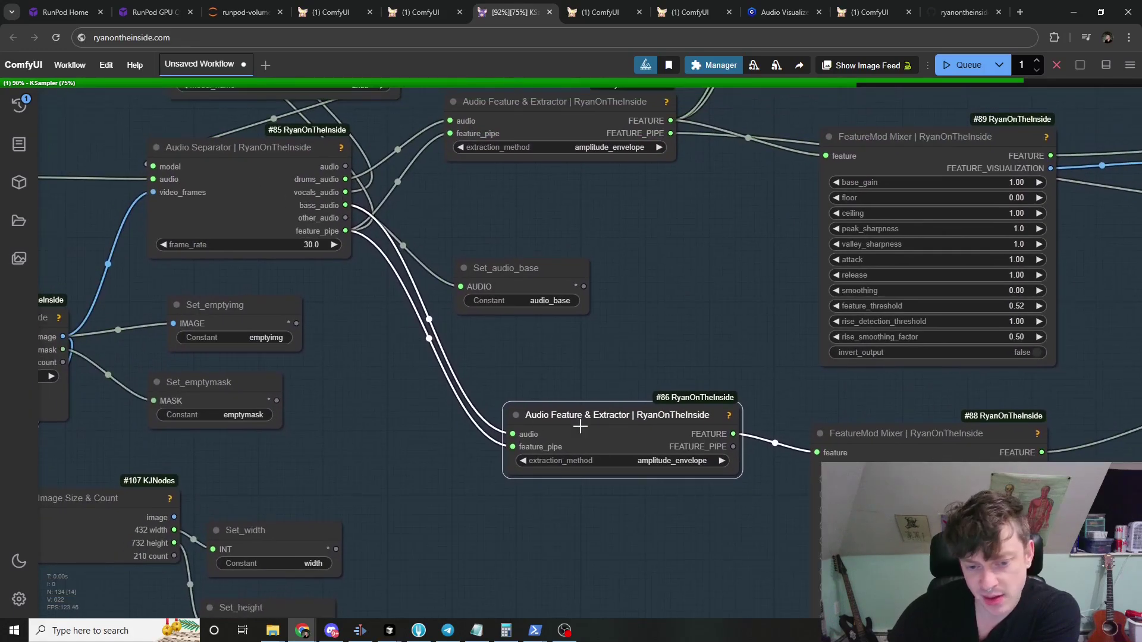
{"action": "left_click_drag", "start_coordinate": [574, 416], "coordinate": [565, 412]}
Step: View the extraction_method options of Audio Feature & Extractor #86 without choosing a different one
{"action": "left_click_drag", "start_coordinate": [608, 357], "coordinate": [458, 298]}
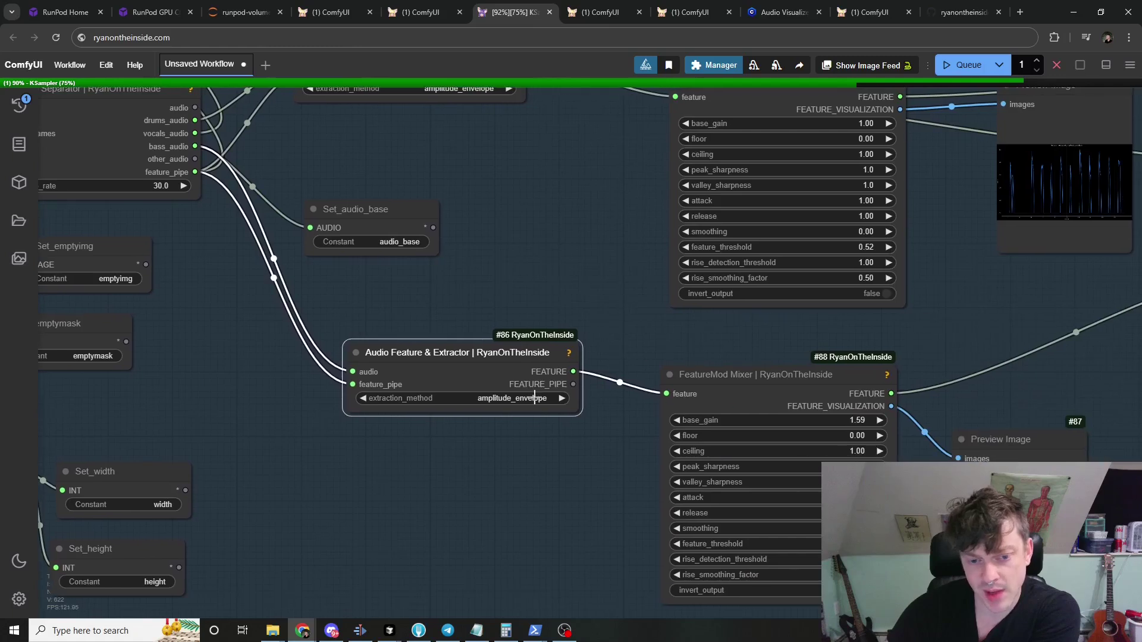
{"action": "left_click", "coordinate": [521, 397]}
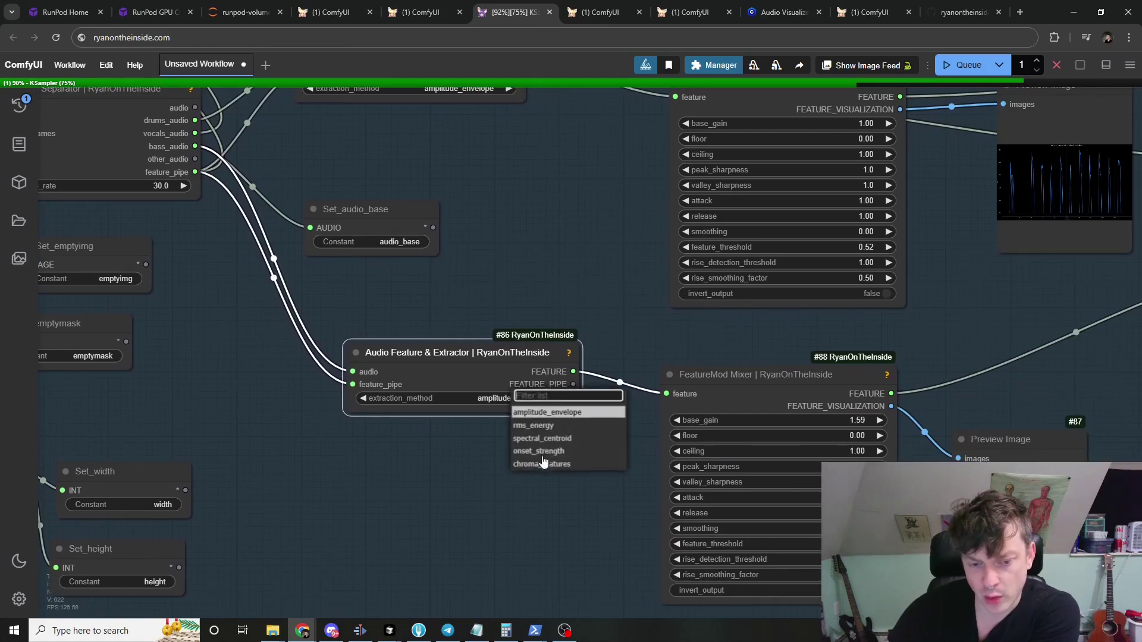
{"action": "scroll", "coordinate": [566, 306], "scroll_direction": "down", "scroll_amount": 2}
{"action": "scroll", "coordinate": [567, 310], "scroll_direction": "down", "scroll_amount": 4}
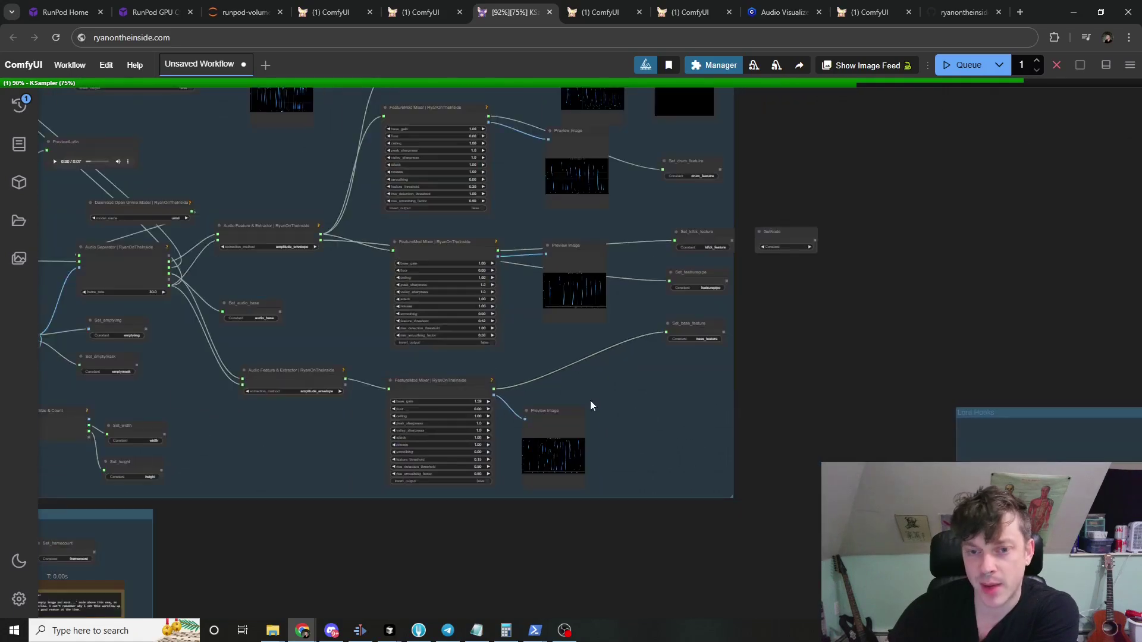
Step: Inspect the feature curve in Preview Image #76, fed by Preview Feature #74
{"action": "scroll", "coordinate": [733, 402], "scroll_direction": "down", "scroll_amount": 5}
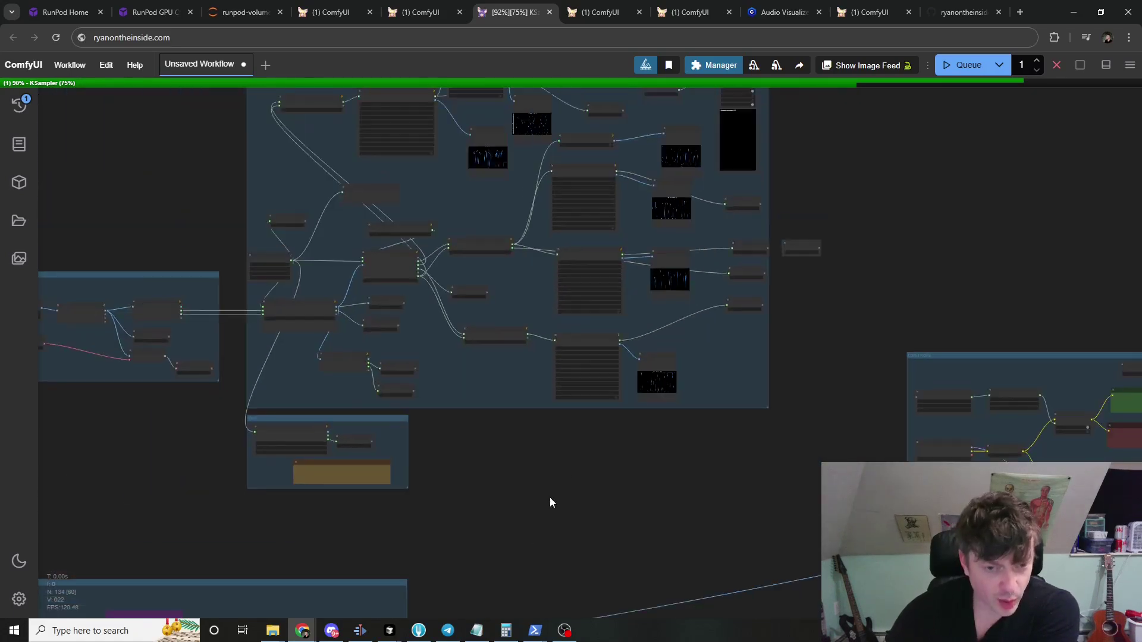
{"action": "scroll", "coordinate": [572, 504], "scroll_direction": "up", "scroll_amount": 8}
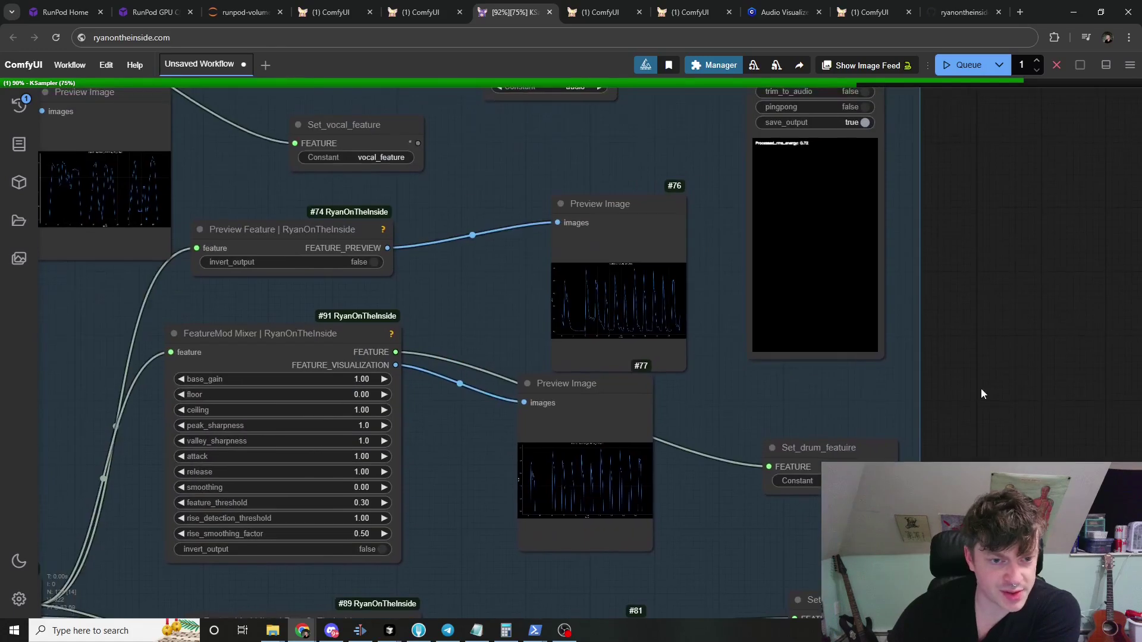
{"action": "left_click", "coordinate": [604, 224]}
{"action": "scroll", "coordinate": [556, 278], "scroll_direction": "up", "scroll_amount": 4}
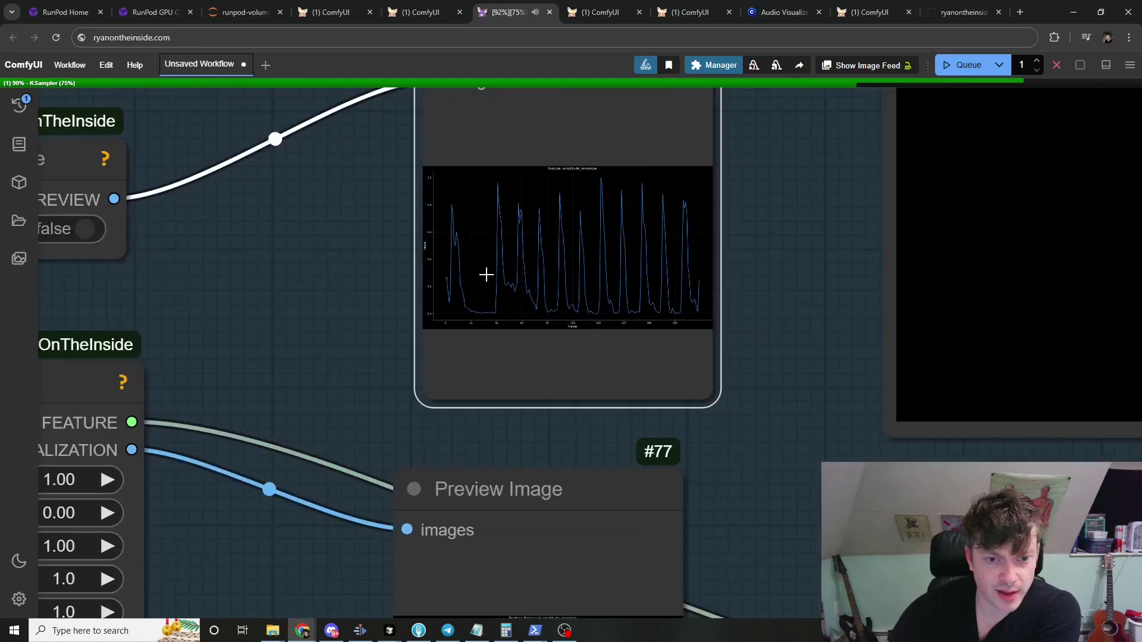
{"action": "scroll", "coordinate": [392, 300], "scroll_direction": "up", "scroll_amount": 3}
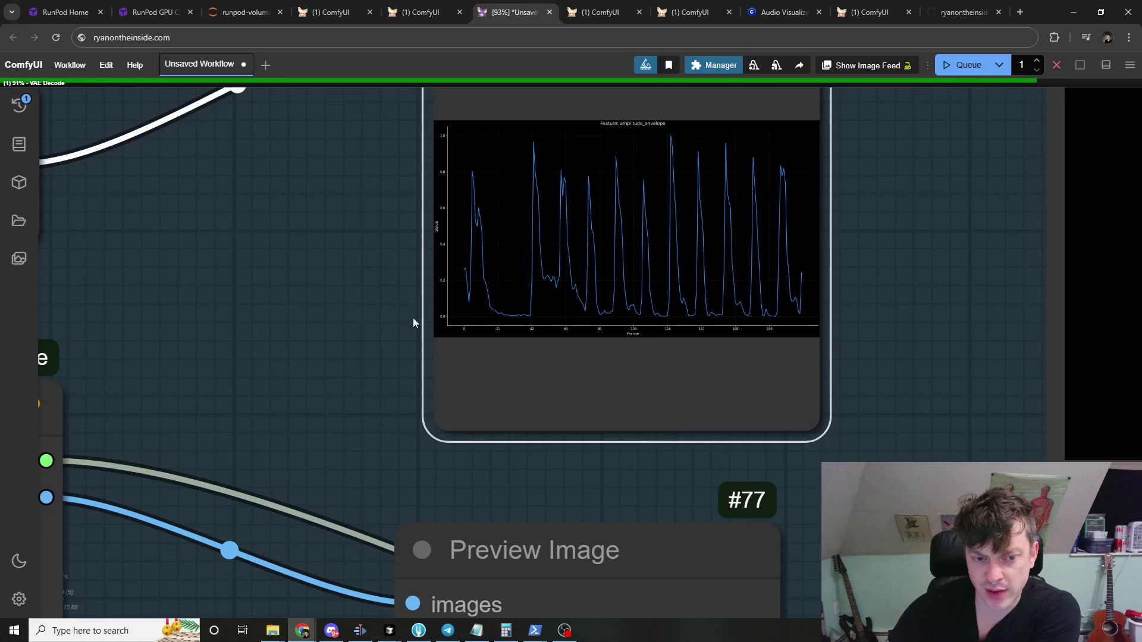
{"action": "scroll", "coordinate": [386, 330], "scroll_direction": "down", "scroll_amount": 17}
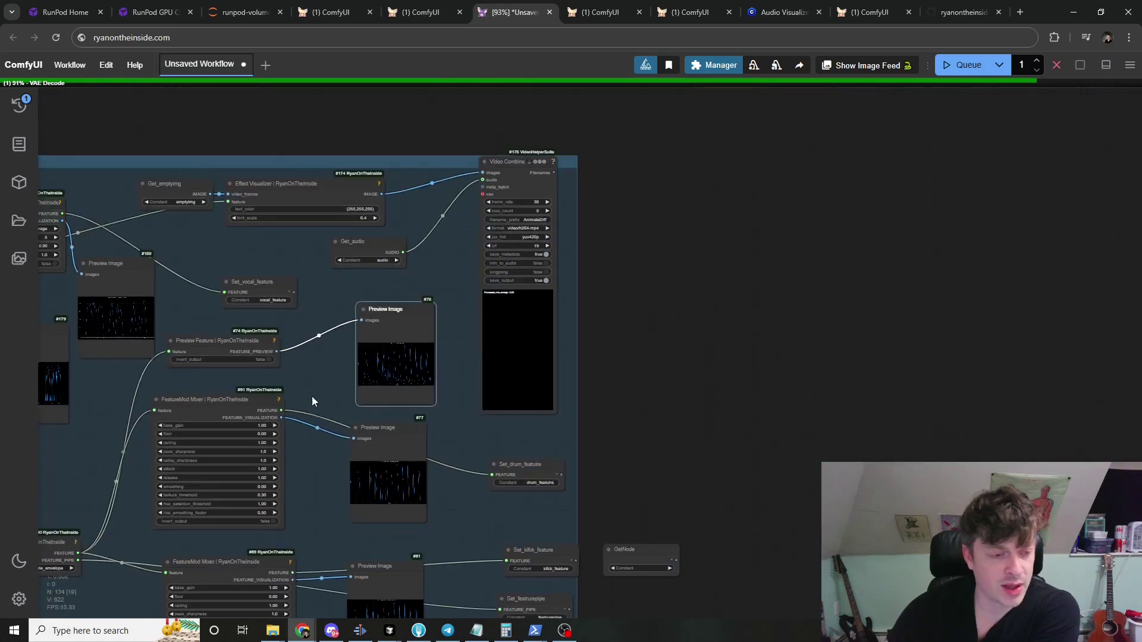
Step: Survey the audio feature group's layout and its neighbouring groups, down to the mask group below
{"action": "left_click_drag", "start_coordinate": [312, 396], "coordinate": [547, 292]}
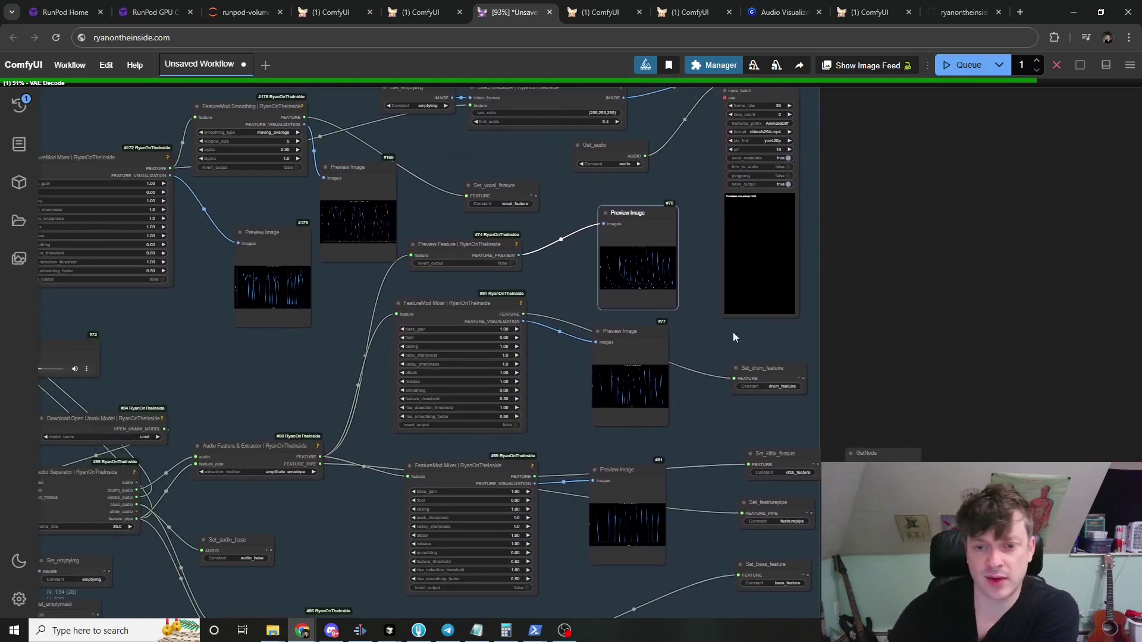
{"action": "scroll", "coordinate": [990, 291], "scroll_direction": "down", "scroll_amount": 10}
{"action": "left_click_drag", "start_coordinate": [739, 586], "coordinate": [756, 408]}
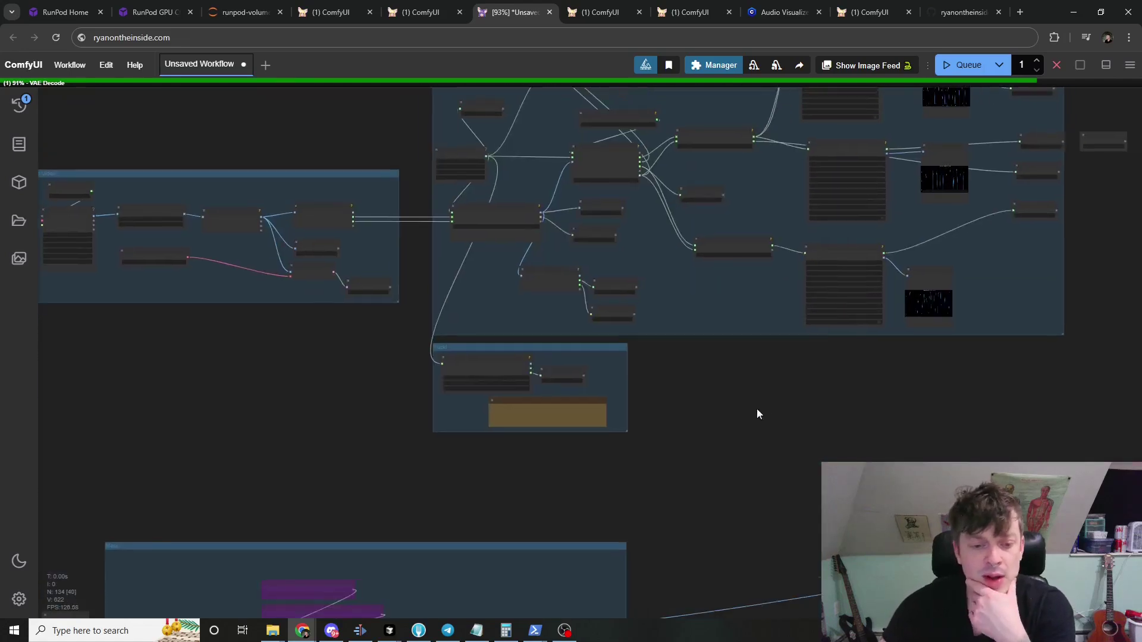
{"action": "scroll", "coordinate": [759, 428], "scroll_direction": "down", "scroll_amount": 5}
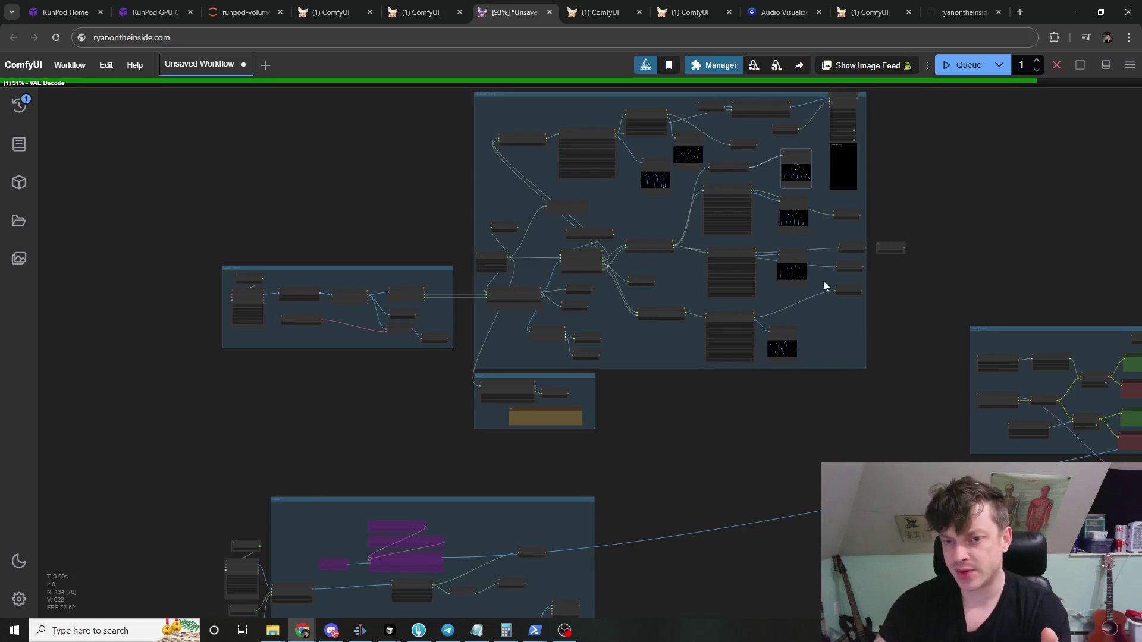
{"action": "left_click_drag", "start_coordinate": [805, 397], "coordinate": [802, 321]}
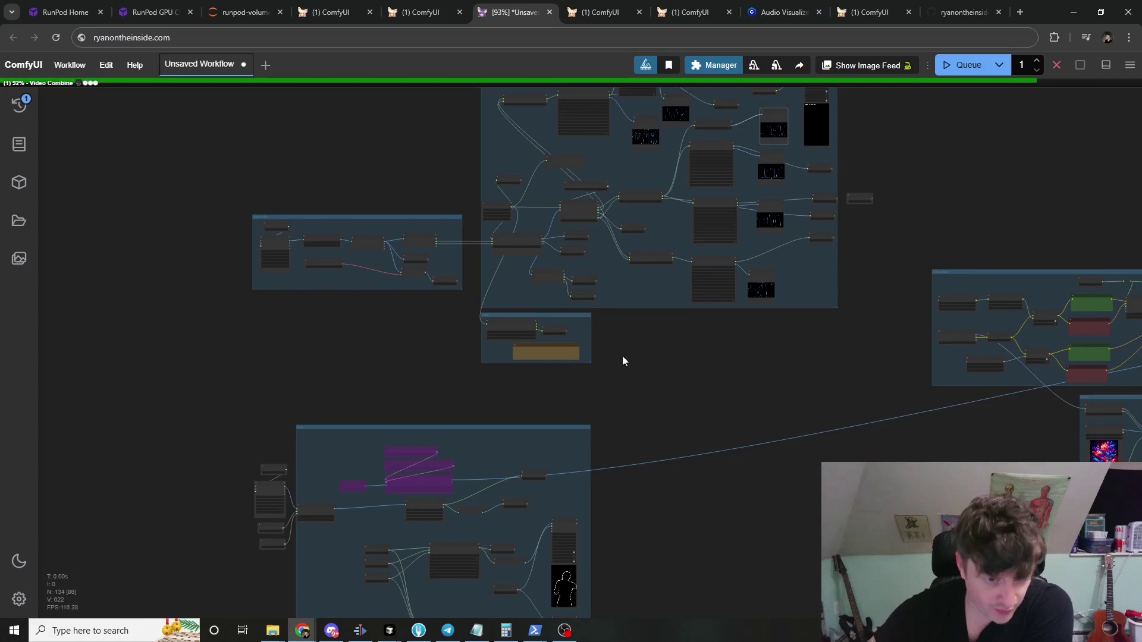
{"action": "scroll", "coordinate": [584, 272], "scroll_direction": "down", "scroll_amount": 5}
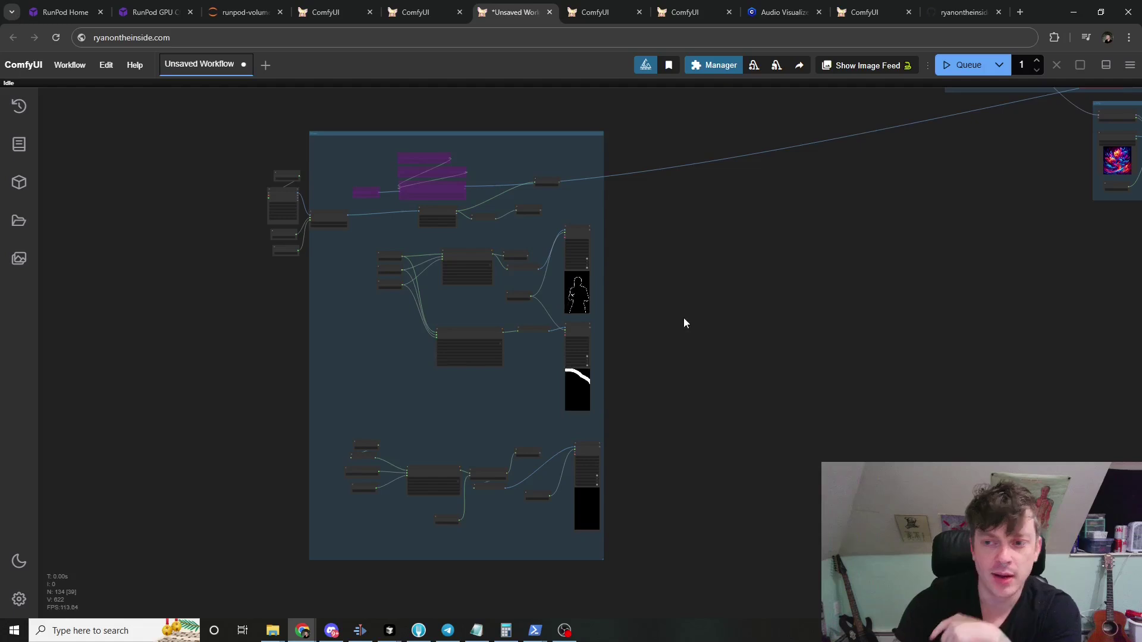
Step: Nudge the Load Video (Upload) node #279 into a slightly different position and review its connection to Upscale Image #283
{"action": "scroll", "coordinate": [663, 271], "scroll_direction": "up", "scroll_amount": 5}
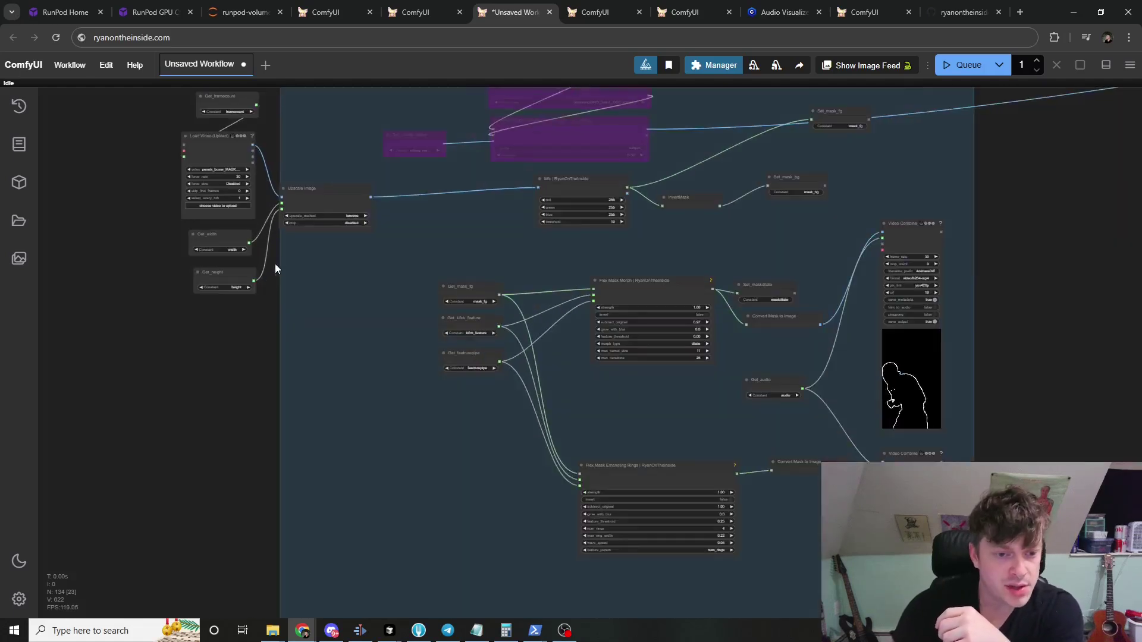
{"action": "scroll", "coordinate": [411, 262], "scroll_direction": "up", "scroll_amount": 4}
{"action": "left_click_drag", "start_coordinate": [504, 239], "coordinate": [529, 333]}
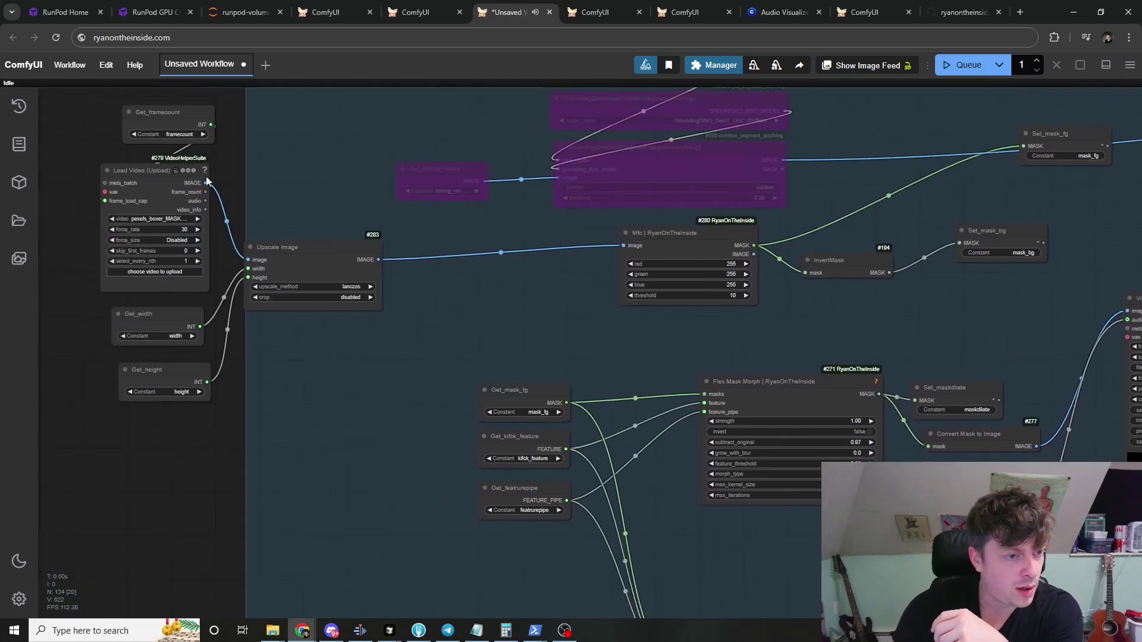
{"action": "left_click_drag", "start_coordinate": [151, 189], "coordinate": [163, 183]}
{"action": "scroll", "coordinate": [324, 247], "scroll_direction": "down", "scroll_amount": 4}
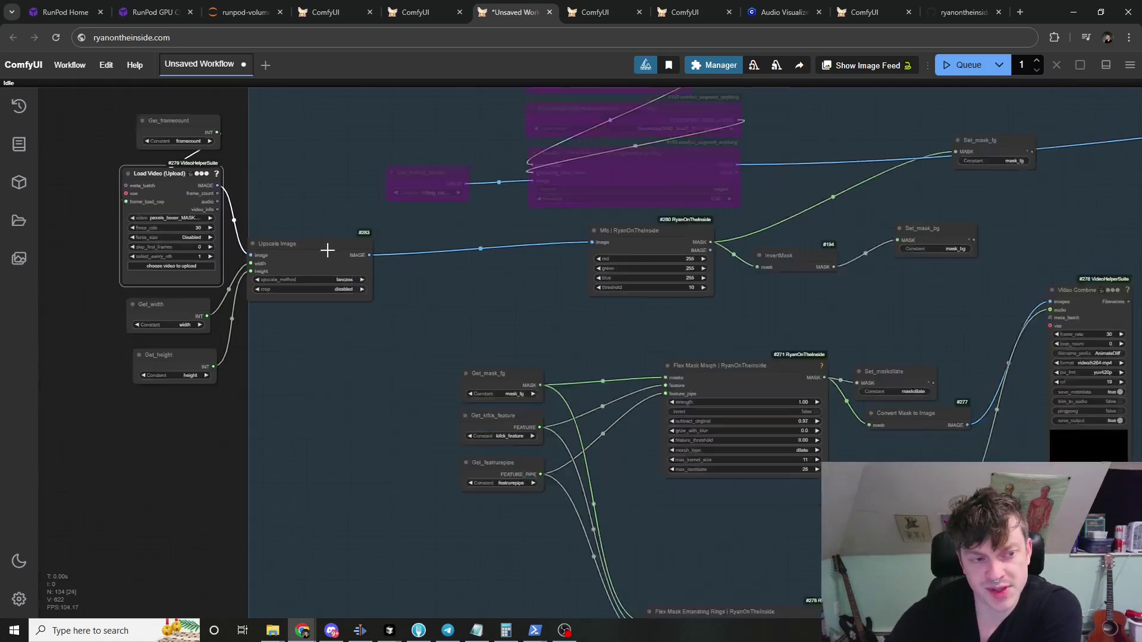
{"action": "scroll", "coordinate": [260, 252], "scroll_direction": "up", "scroll_amount": 5}
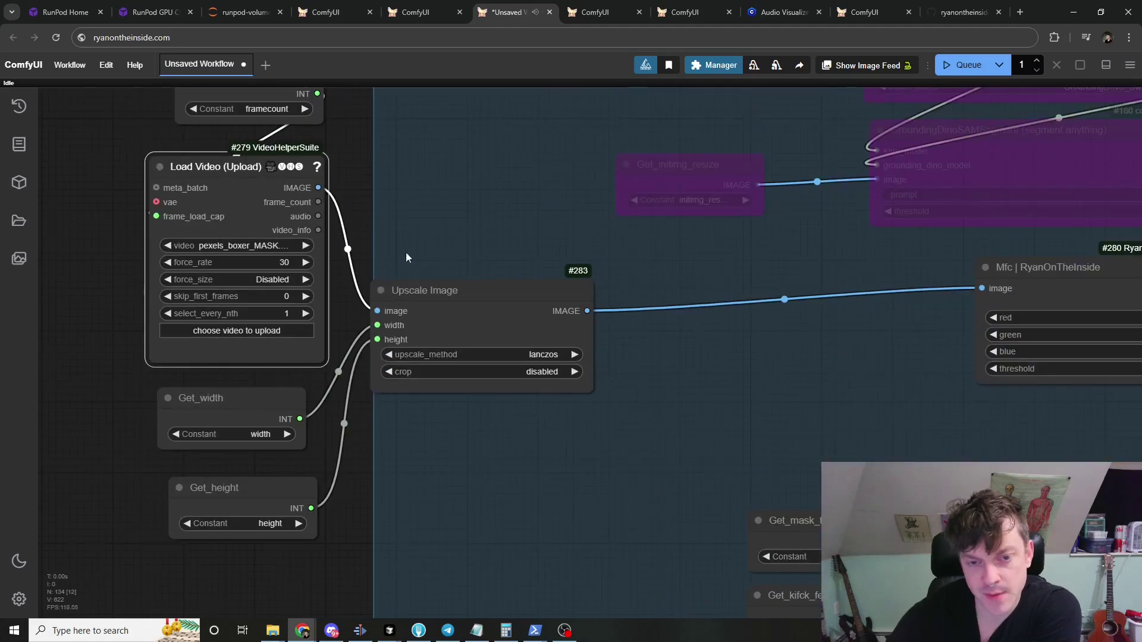
{"action": "scroll", "coordinate": [410, 256], "scroll_direction": "down", "scroll_amount": 3}
Step: Move the bypassed SAMModelLoader node slightly up and the Get node feeding the segmentation node's image input closer to it
{"action": "left_click_drag", "start_coordinate": [469, 252], "coordinate": [103, 370]}
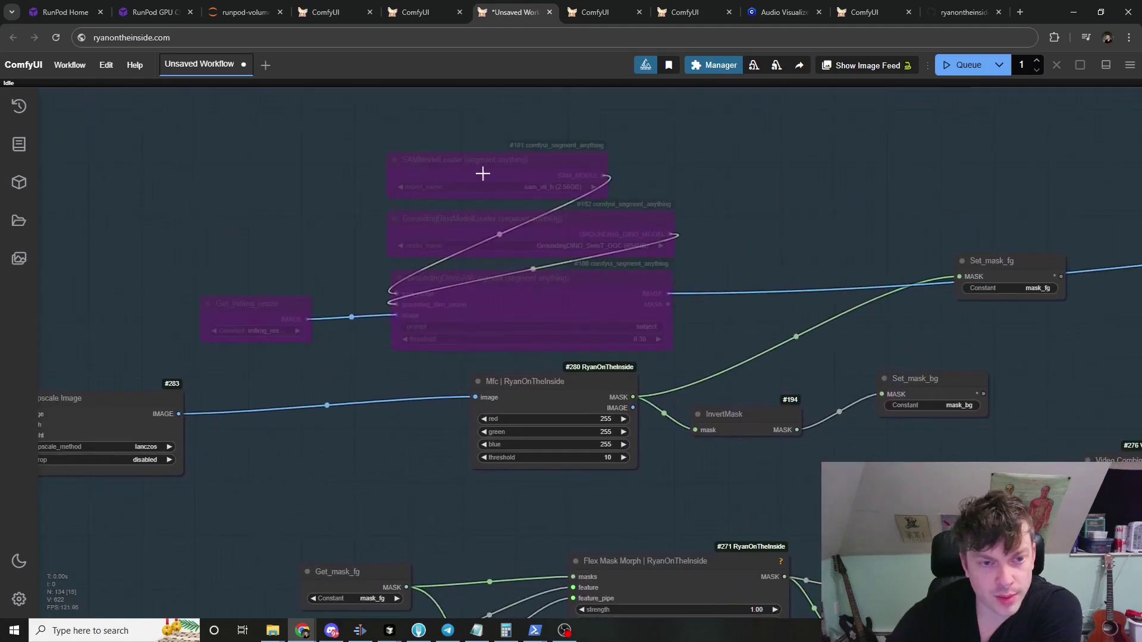
{"action": "left_click_drag", "start_coordinate": [482, 173], "coordinate": [452, 153]}
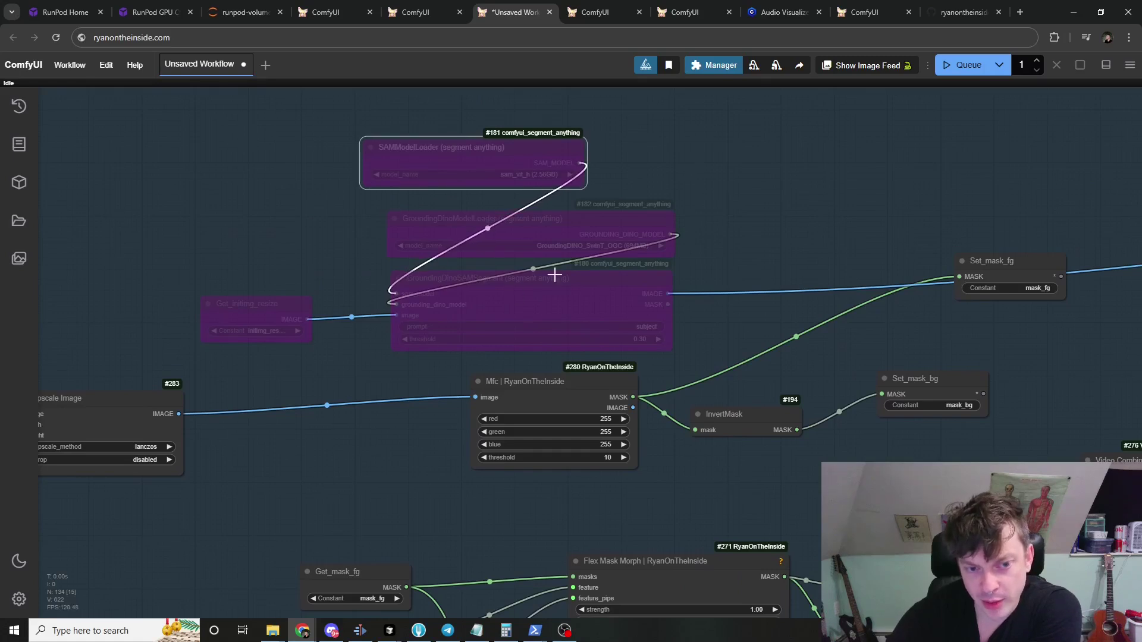
{"action": "left_click_drag", "start_coordinate": [255, 301], "coordinate": [283, 247]}
Step: View the prompt value of the bypassed GroundingDinoSAMSegment node without changing it
{"action": "left_click", "coordinate": [653, 325]}
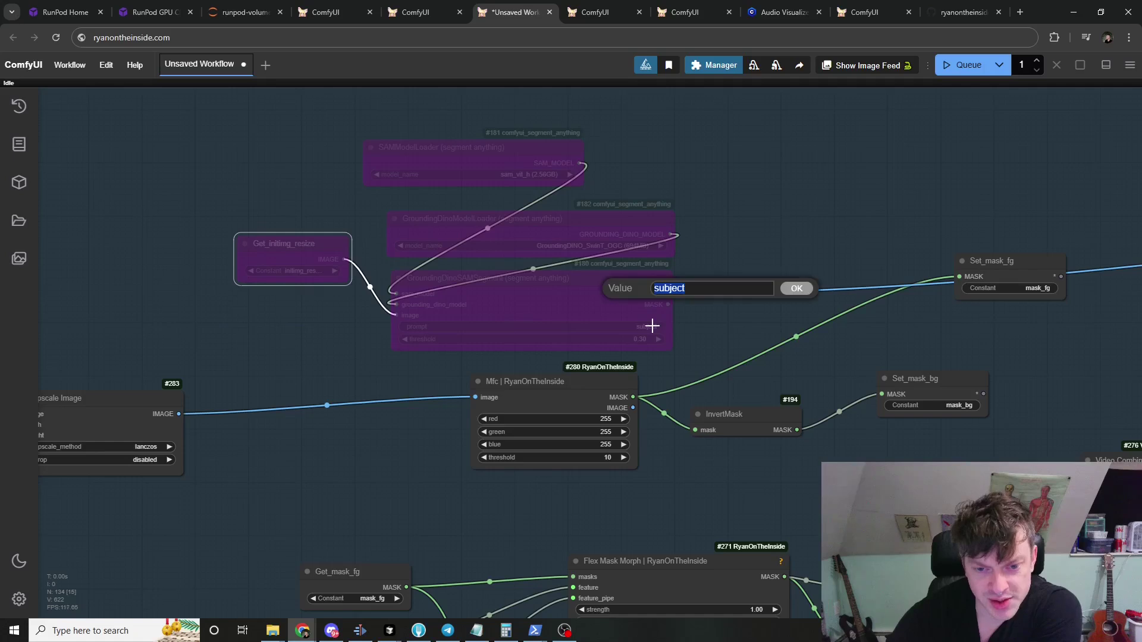
{"action": "left_click", "coordinate": [795, 291]}
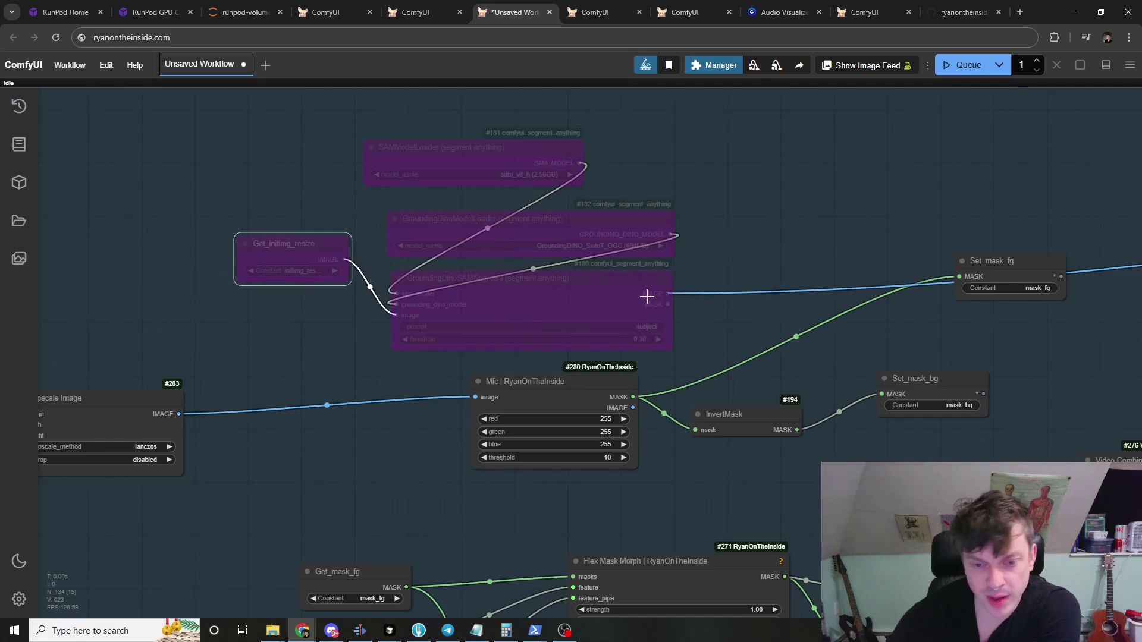
{"action": "left_click", "coordinate": [628, 327]}
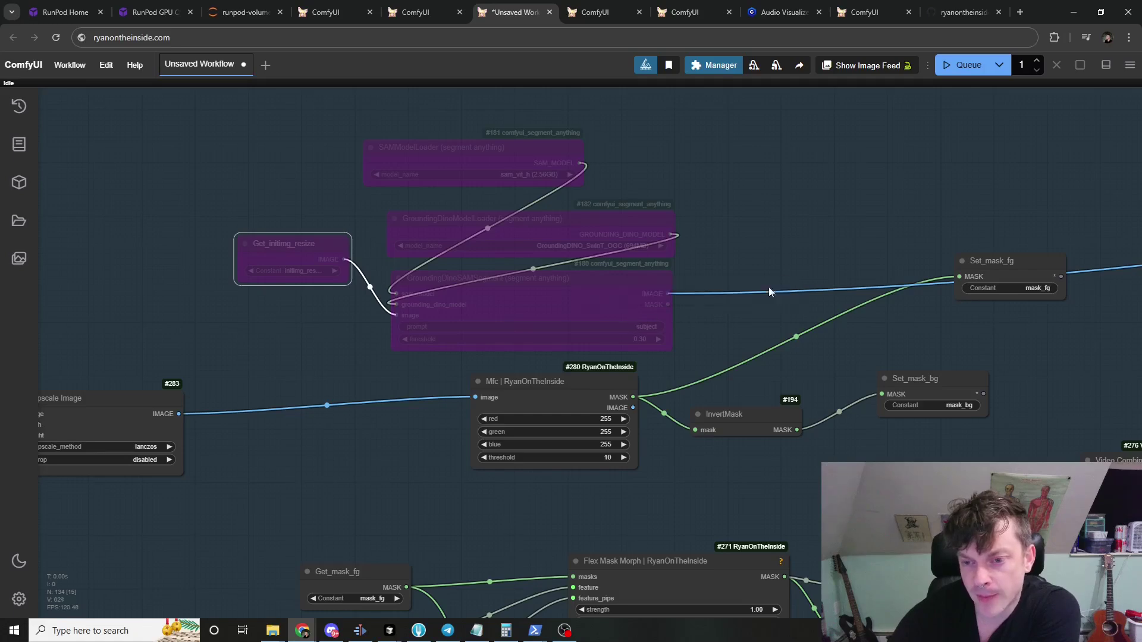
Step: Nudge the Set_mask_bg node slightly and move the Set_mask_fg node to just above it
{"action": "scroll", "coordinate": [244, 273], "scroll_direction": "up", "scroll_amount": 3}
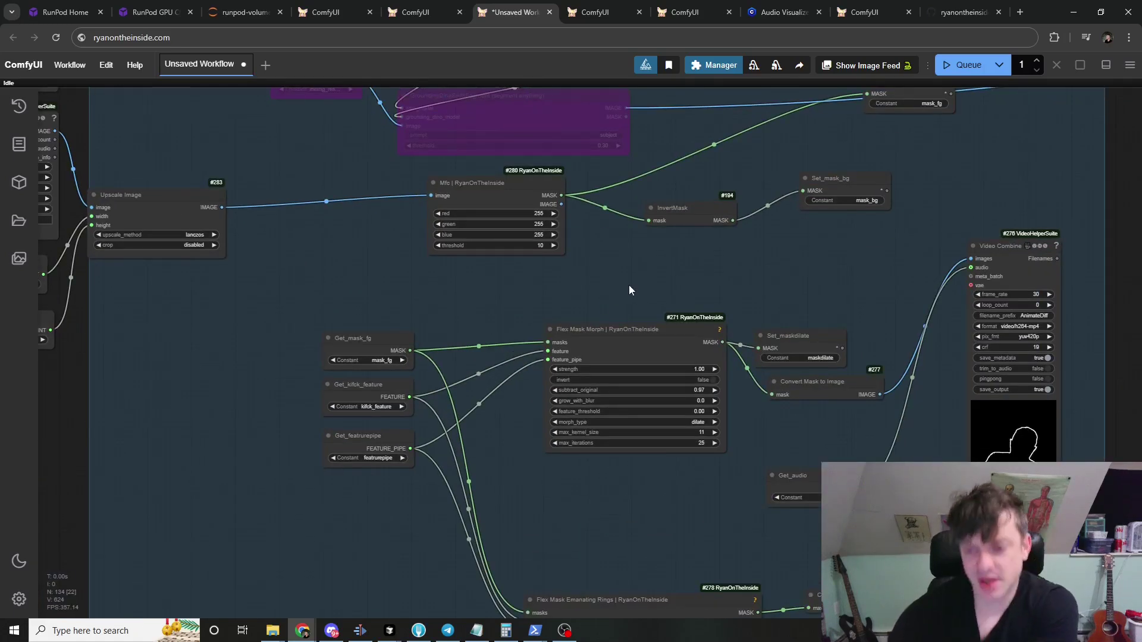
{"action": "left_click_drag", "start_coordinate": [602, 287], "coordinate": [491, 248]}
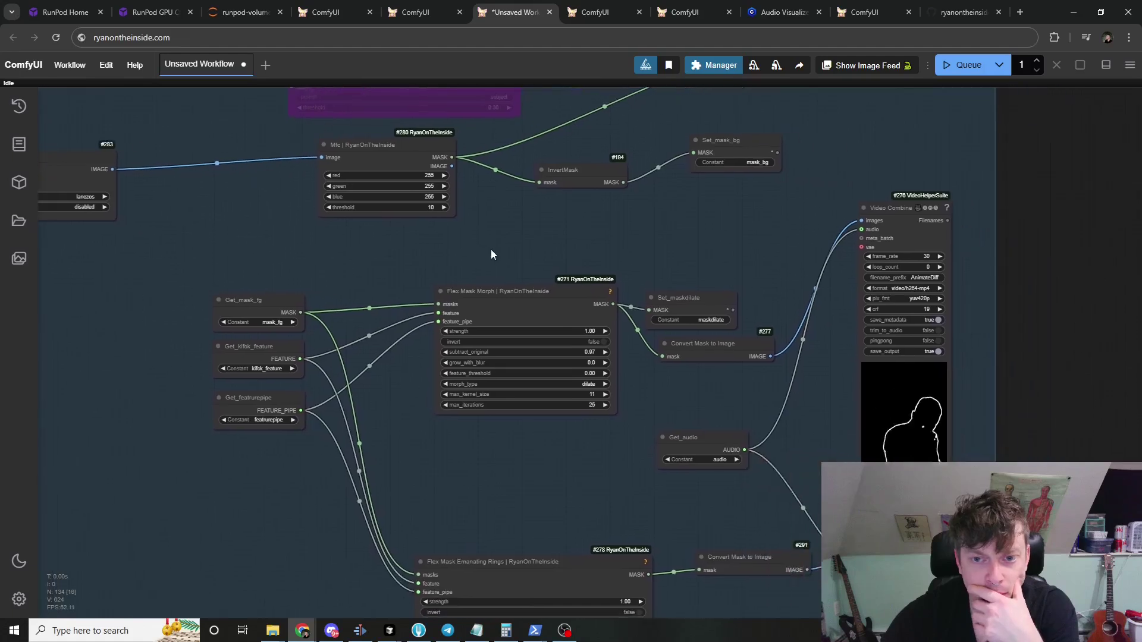
{"action": "left_click_drag", "start_coordinate": [767, 156], "coordinate": [759, 162]}
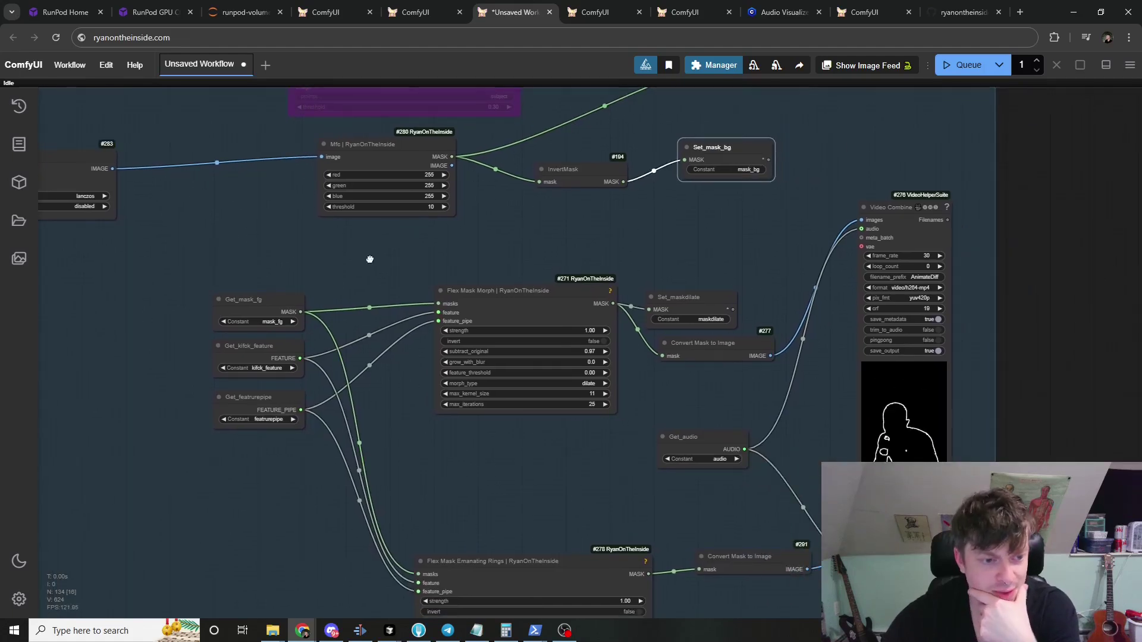
{"action": "scroll", "coordinate": [516, 209], "scroll_direction": "up", "scroll_amount": 5}
{"action": "scroll", "coordinate": [516, 208], "scroll_direction": "right", "scroll_amount": 3}
{"action": "left_click", "coordinate": [632, 275]}
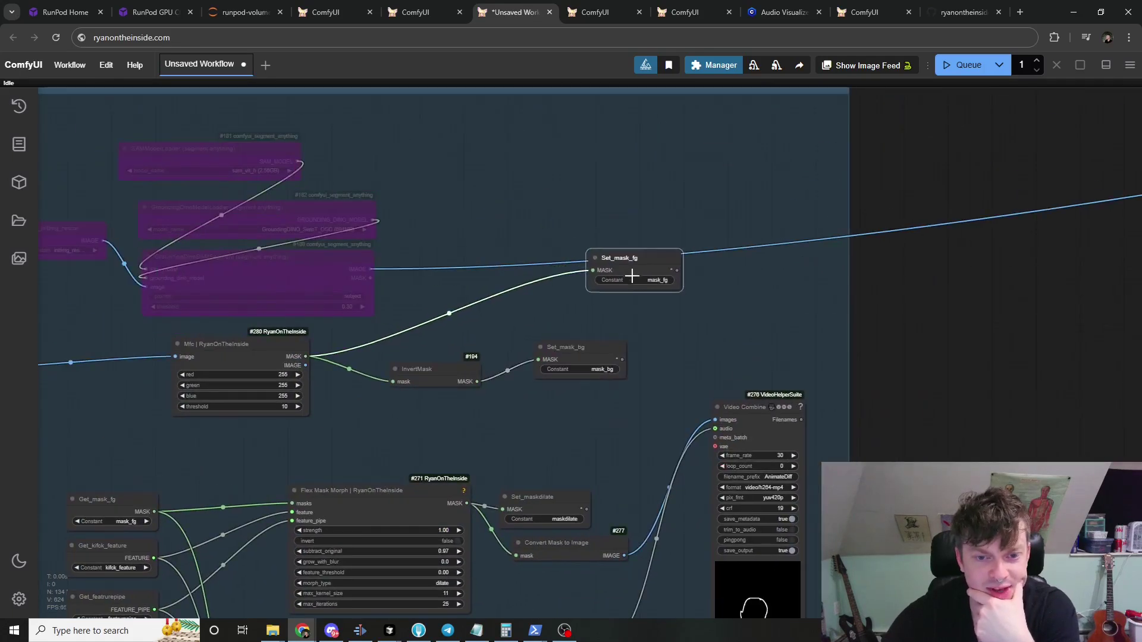
{"action": "left_click_drag", "start_coordinate": [632, 275], "coordinate": [592, 323]}
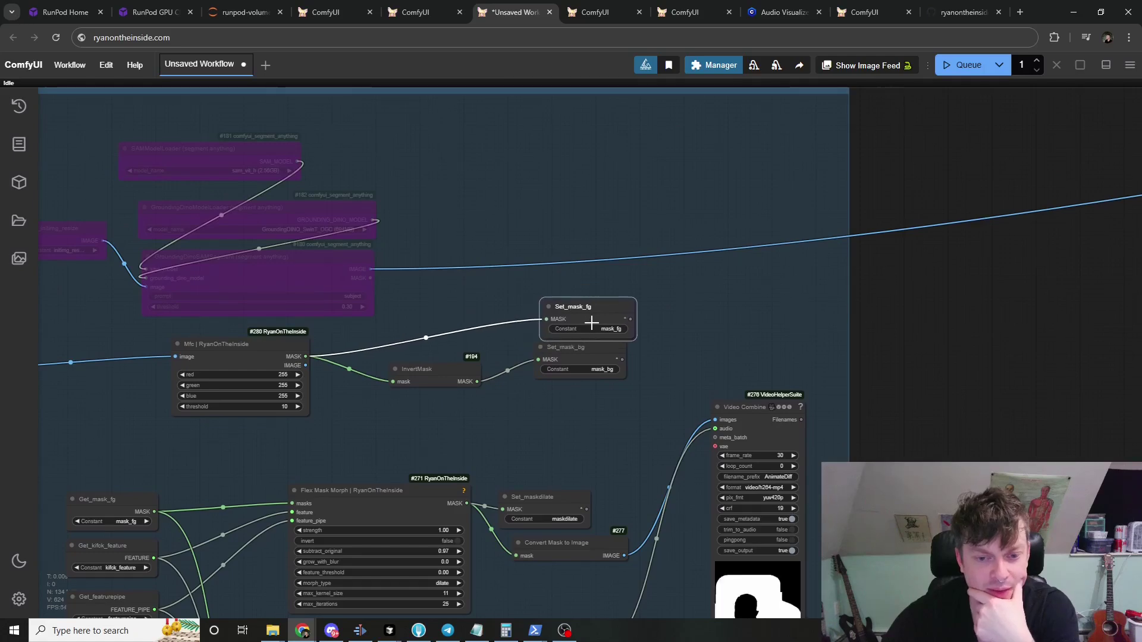
Step: Reposition Get_mask_fg, Flex Mask Morph #271, Get_kifck_feature and Get_featrurepipe slightly while tracing the morph node's mask and feature inputs
{"action": "left_click_drag", "start_coordinate": [452, 434], "coordinate": [580, 352]}
{"action": "scroll", "coordinate": [494, 347], "scroll_direction": "up", "scroll_amount": 4}
{"action": "left_click_drag", "start_coordinate": [224, 383], "coordinate": [352, 261]}
{"action": "left_click_drag", "start_coordinate": [283, 317], "coordinate": [287, 312]}
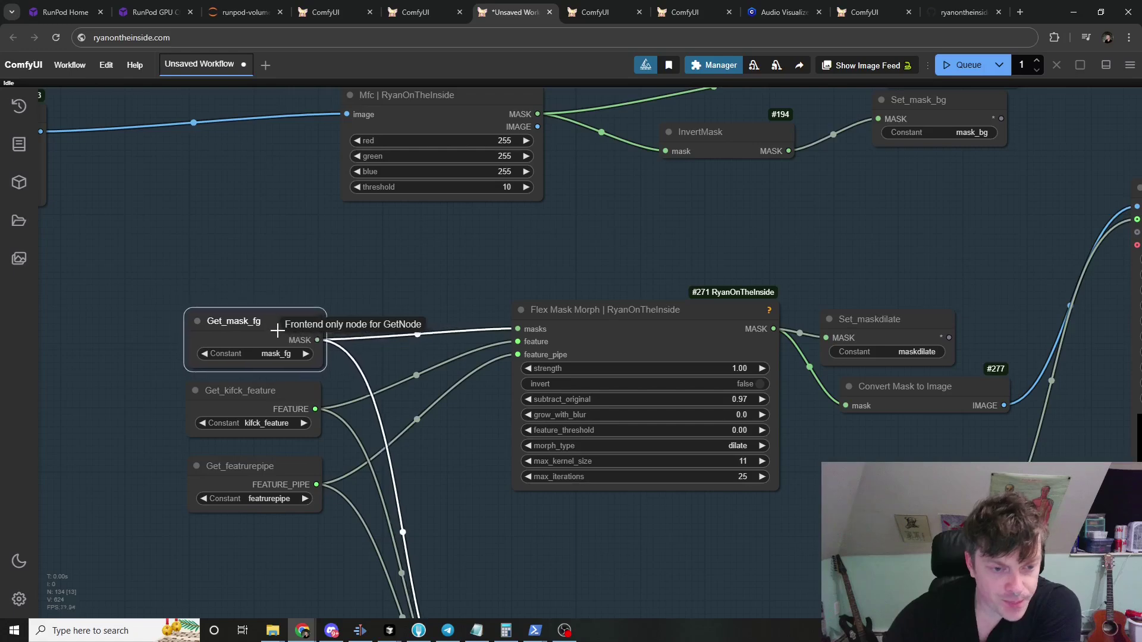
{"action": "left_click_drag", "start_coordinate": [615, 325], "coordinate": [610, 322]}
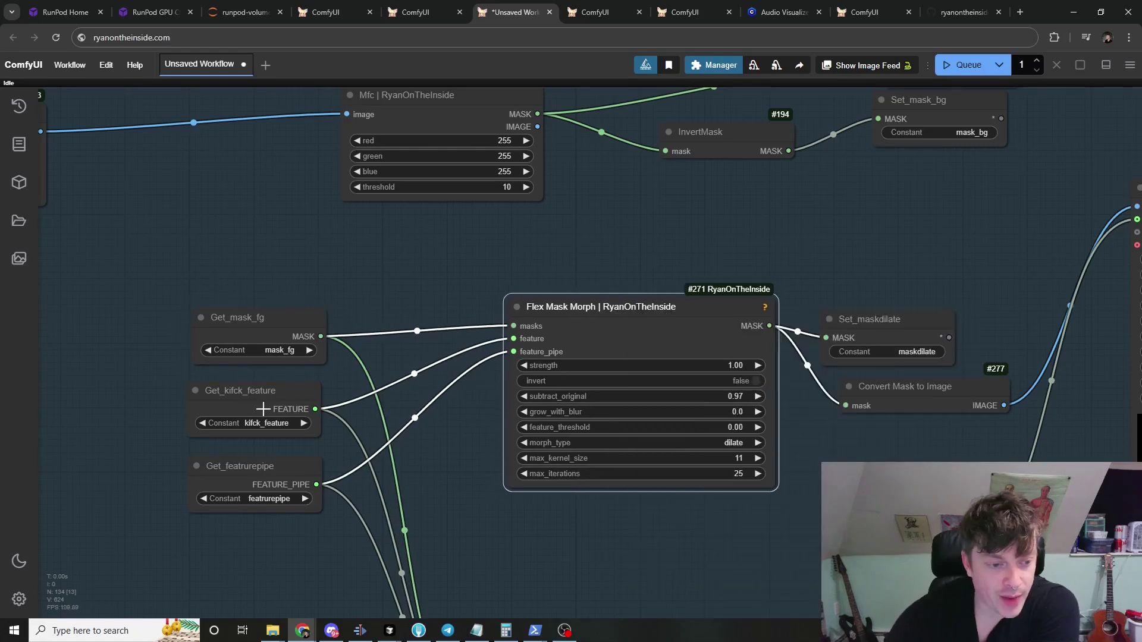
{"action": "mouse_move", "coordinate": [260, 408]}
{"action": "left_mouse_down"}
{"action": "mouse_move", "coordinate": [270, 414]}
{"action": "mouse_move", "coordinate": [263, 407]}
{"action": "left_mouse_up"}
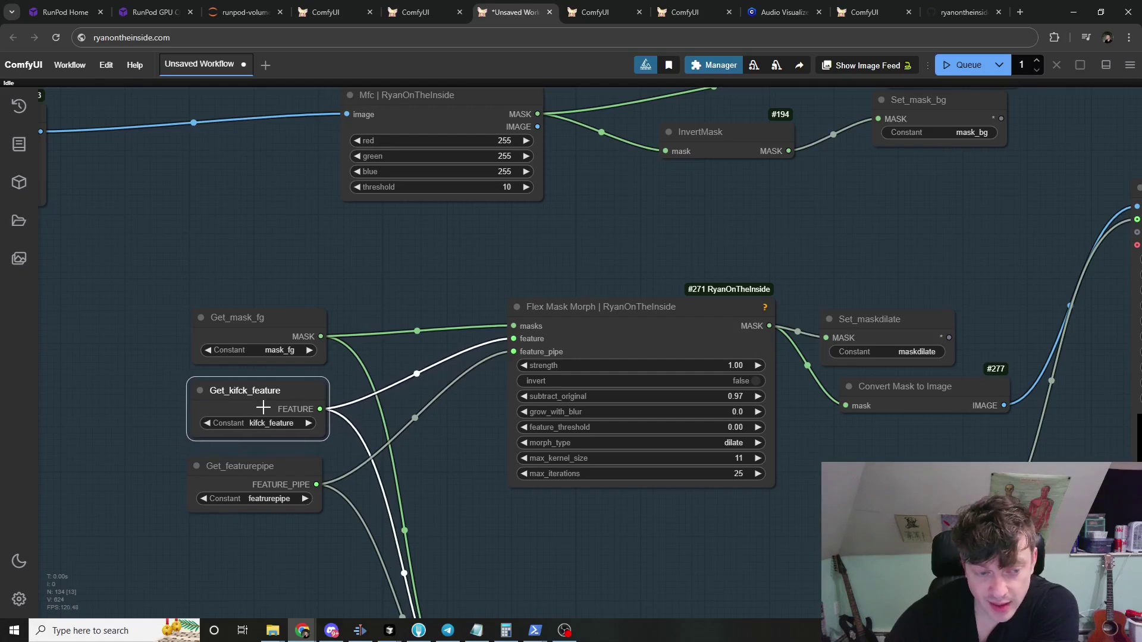
{"action": "left_click_drag", "start_coordinate": [273, 489], "coordinate": [284, 490]}
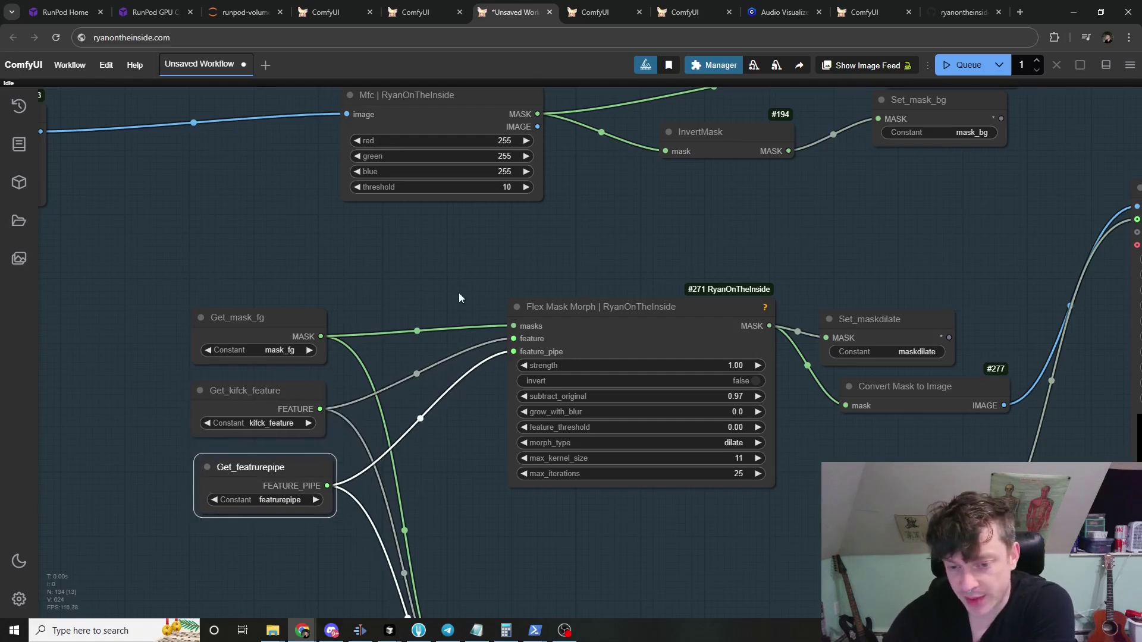
Step: View the morph_type options of Flex Mask Morph #271 without choosing a different one
{"action": "left_click_drag", "start_coordinate": [519, 274], "coordinate": [412, 271]}
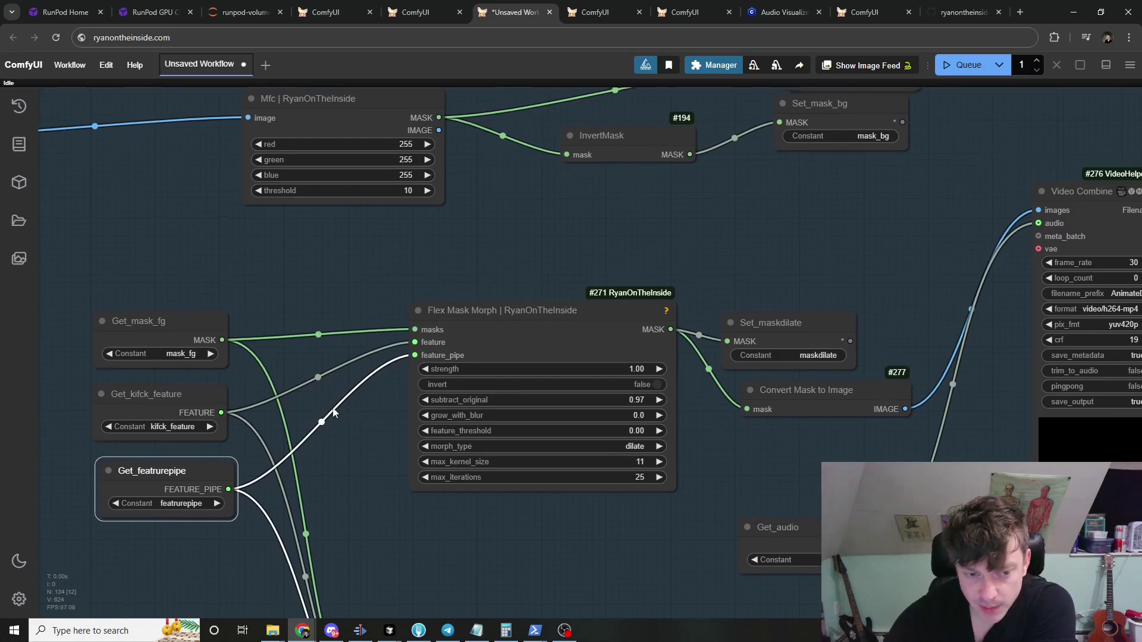
{"action": "left_click_drag", "start_coordinate": [382, 430], "coordinate": [309, 412]}
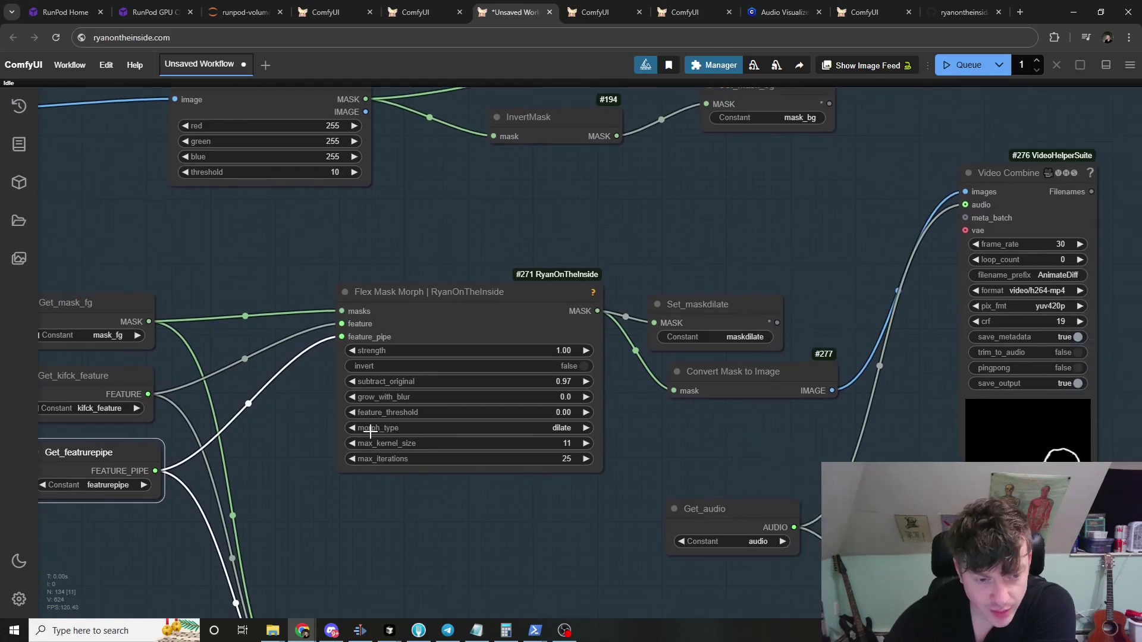
{"action": "left_click", "coordinate": [558, 427]}
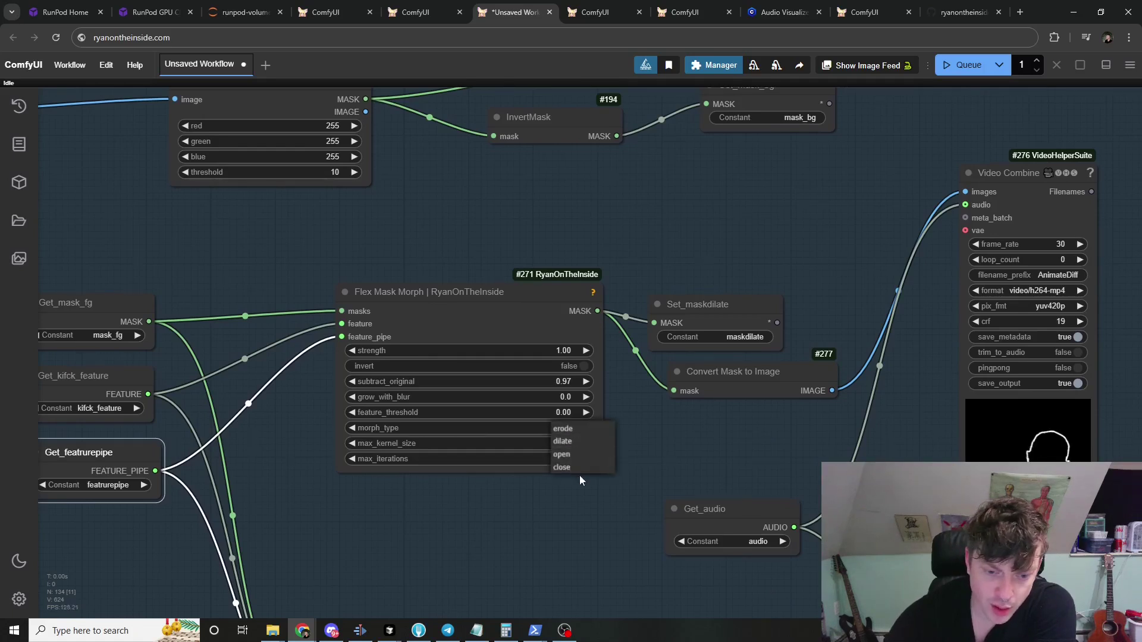
{"action": "left_click", "coordinate": [521, 535]}
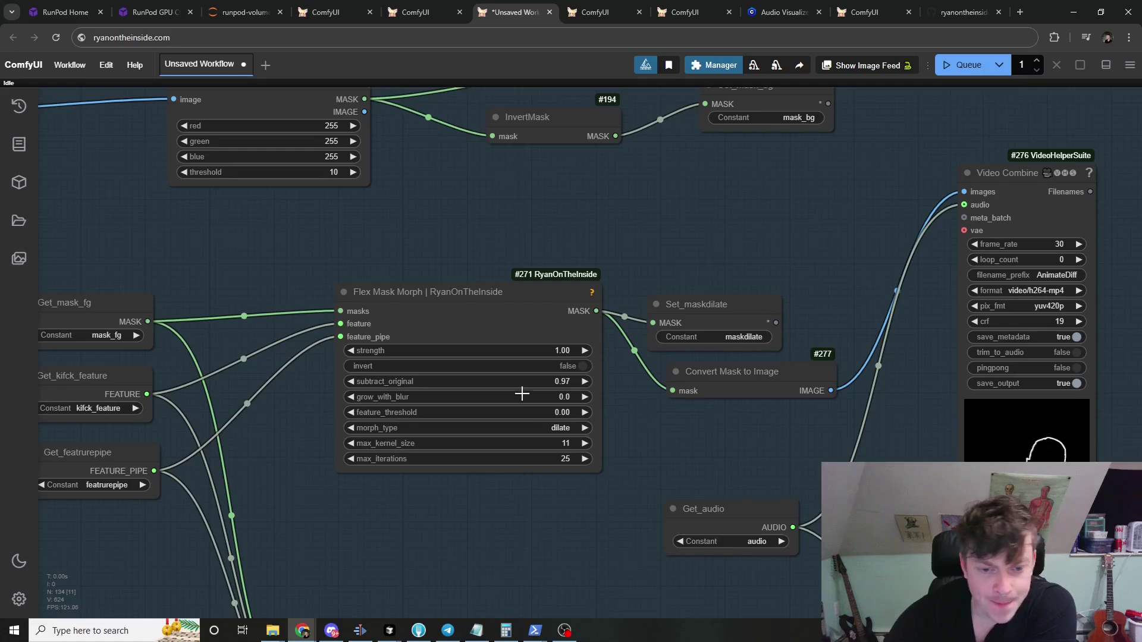
Step: Examine the parameters of Flex Mask Morph #271 alongside the resulting mask animation in Video Combine #276
{"action": "scroll", "coordinate": [494, 399], "scroll_direction": "up", "scroll_amount": 2}
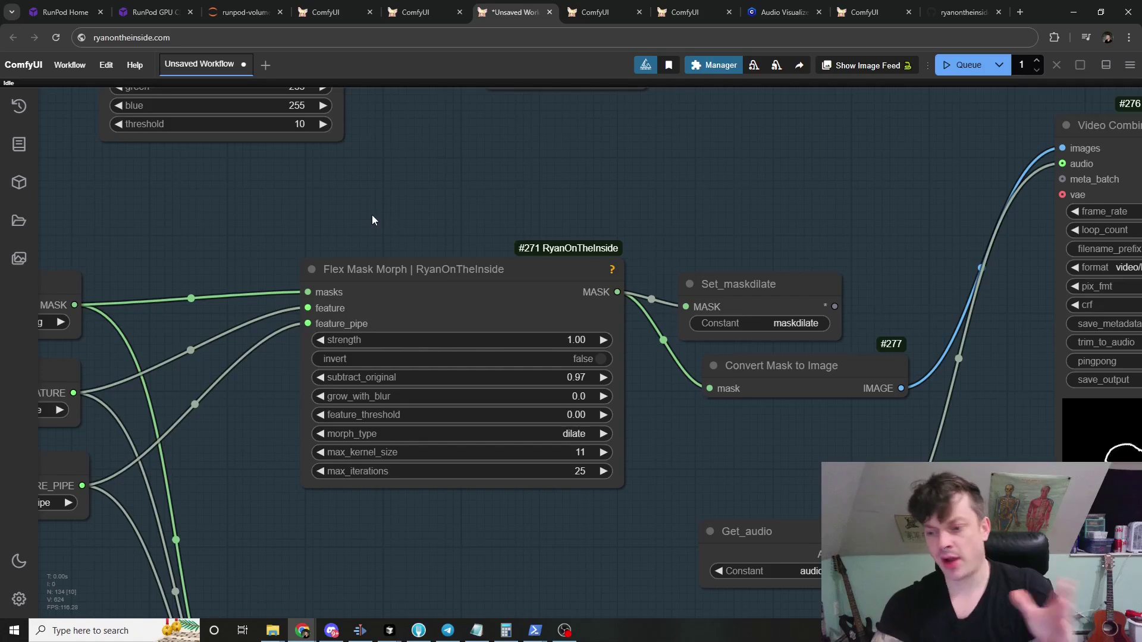
{"action": "left_click_drag", "start_coordinate": [578, 193], "coordinate": [254, 67]}
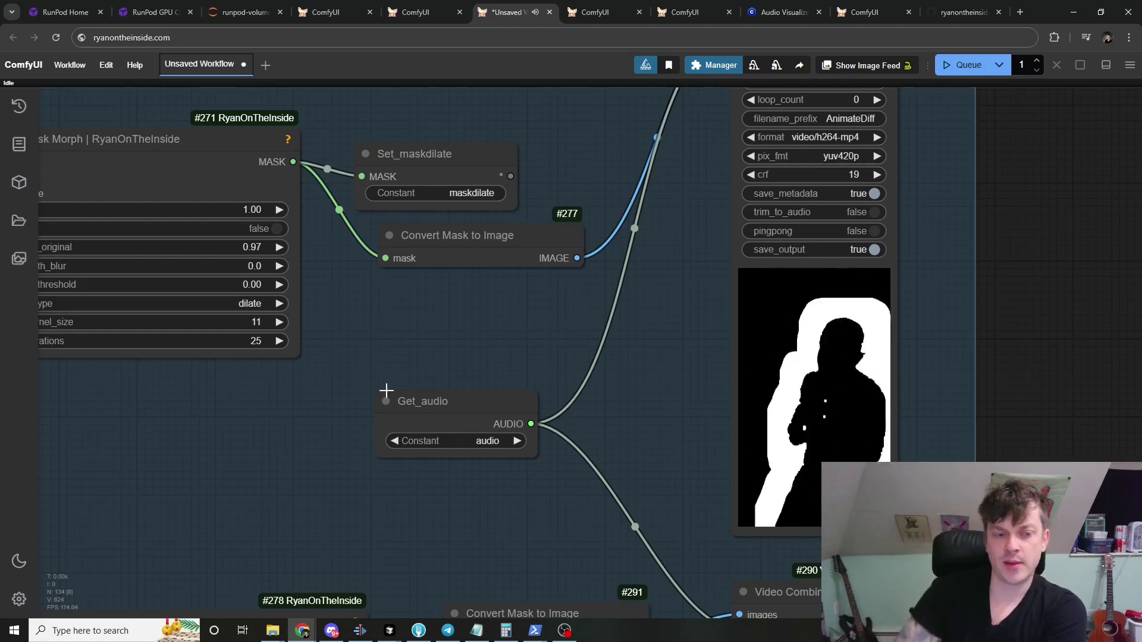
{"action": "left_click_drag", "start_coordinate": [387, 395], "coordinate": [555, 381]}
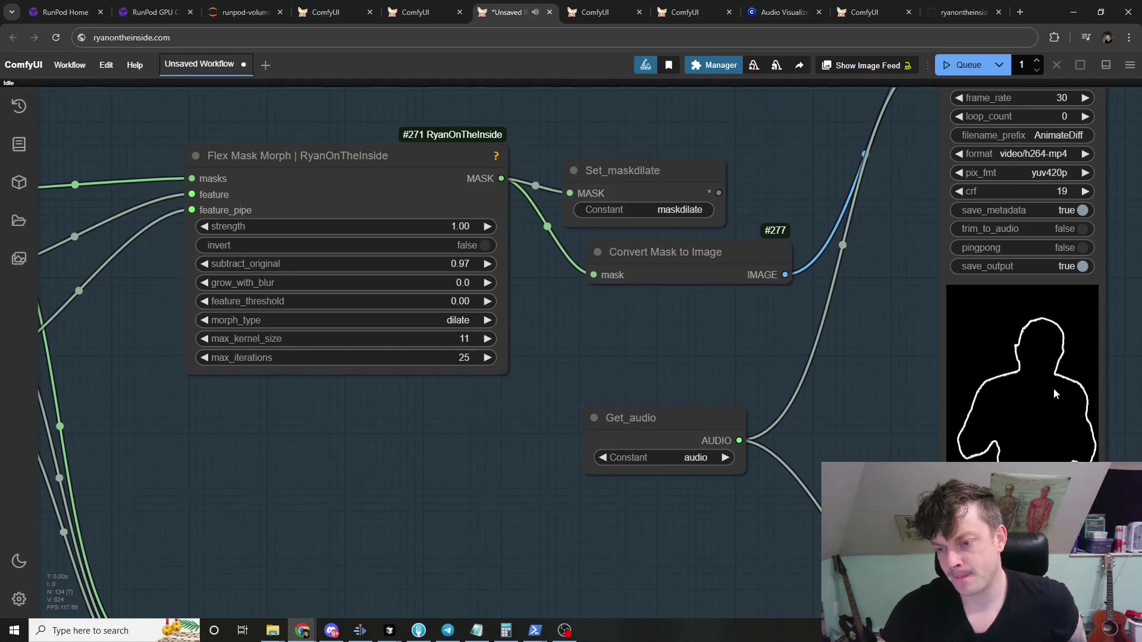
Step: Search the node library for "flex mask" and look through the available Flex Mask nodes without adding one
{"action": "scroll", "coordinate": [862, 426], "scroll_direction": "down", "scroll_amount": 4}
{"action": "left_click_drag", "start_coordinate": [609, 414], "coordinate": [685, 360]}
{"action": "left_click_drag", "start_coordinate": [584, 186], "coordinate": [573, 186]}
{"action": "double_click", "coordinate": [493, 393]}
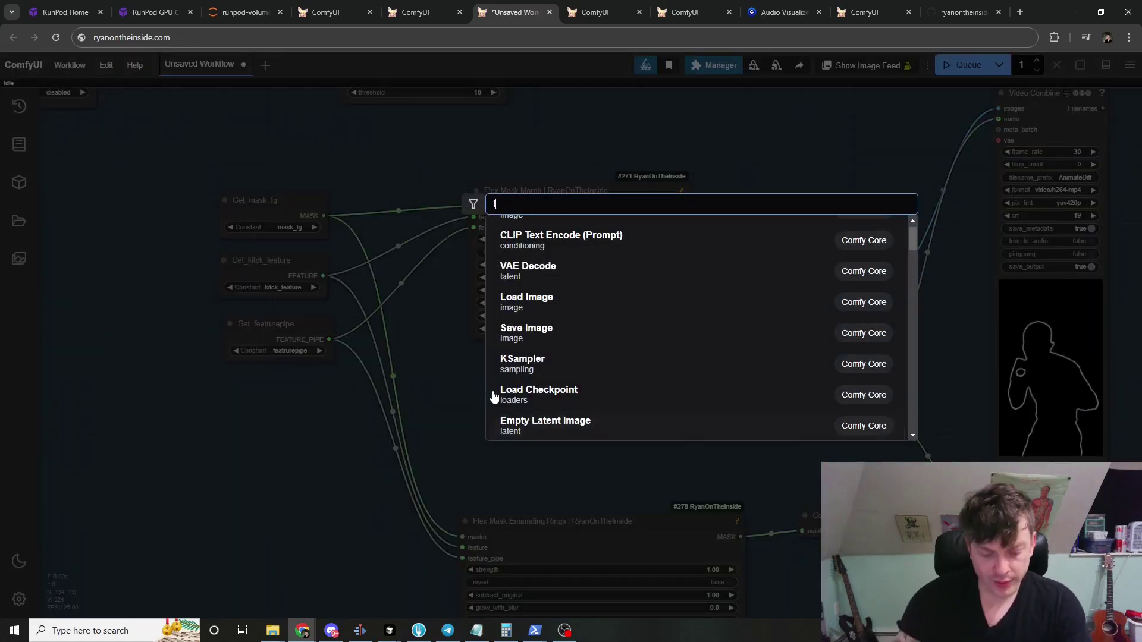
{"action": "type", "text": "flex mask"}
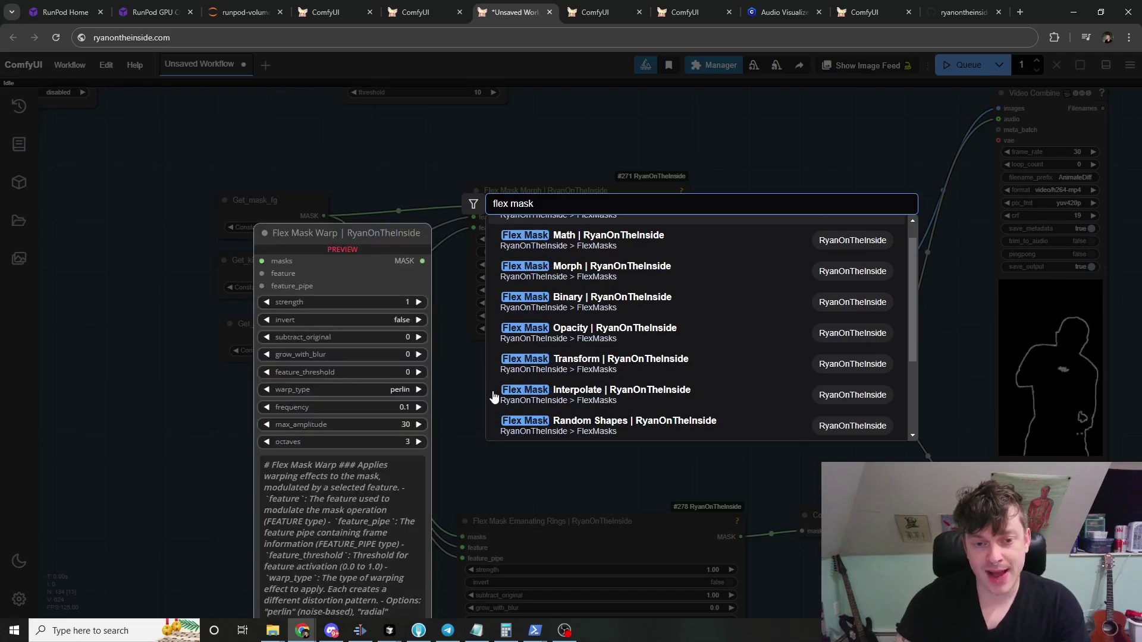
{"action": "scroll", "coordinate": [589, 307], "scroll_direction": "down", "scroll_amount": 3}
{"action": "scroll", "coordinate": [601, 303], "scroll_direction": "up", "scroll_amount": 3}
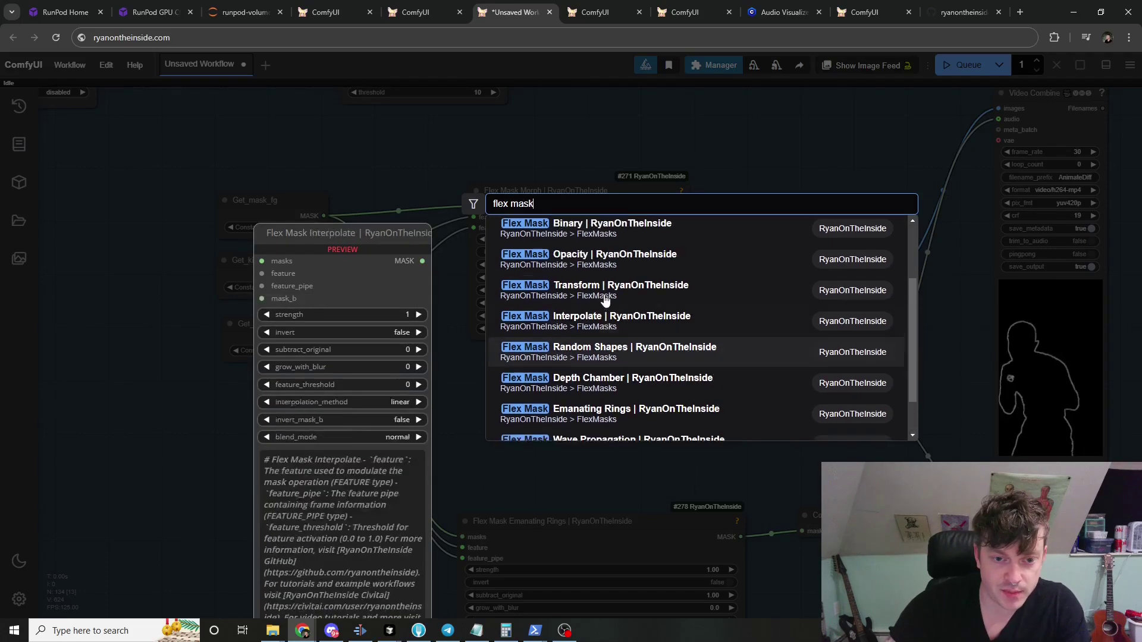
{"action": "scroll", "coordinate": [611, 323], "scroll_direction": "down", "scroll_amount": 3}
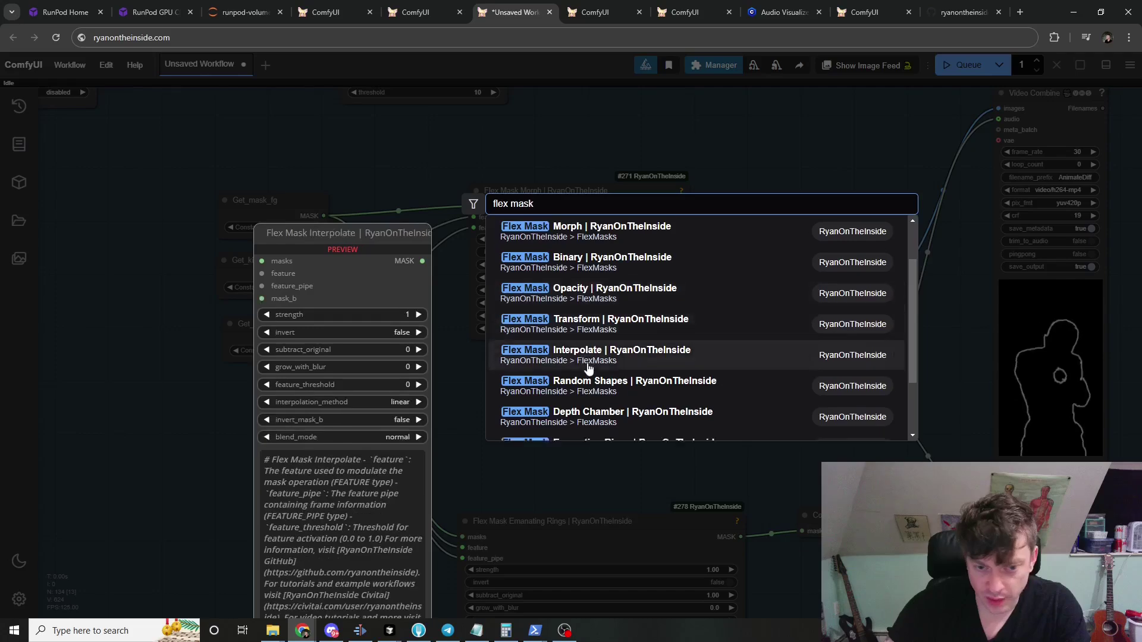
{"action": "left_click", "coordinate": [553, 459]}
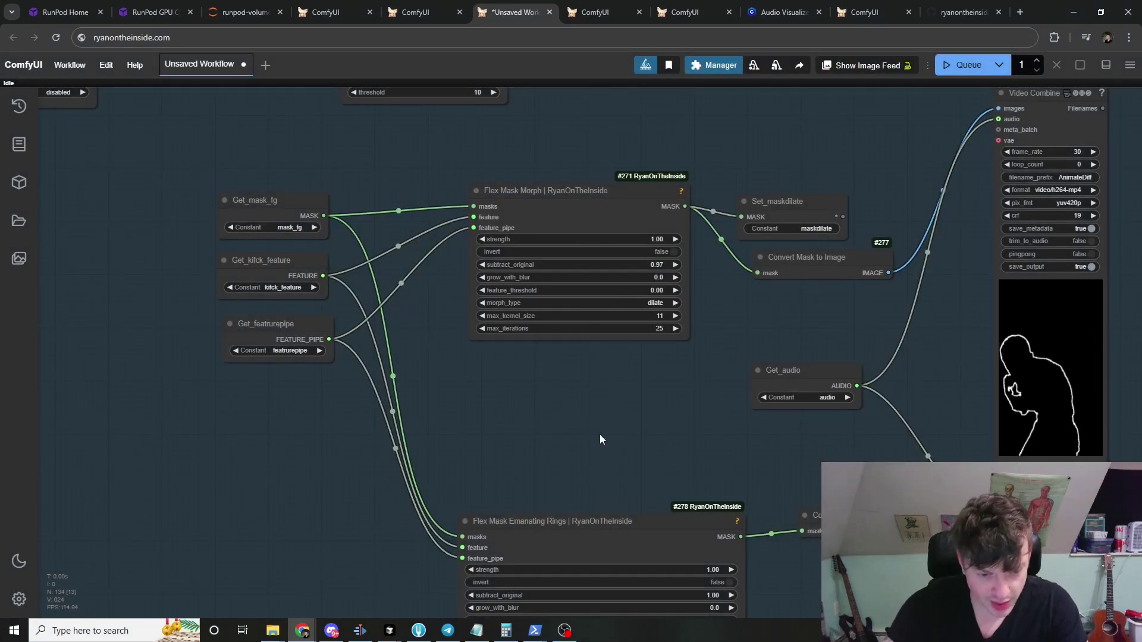
Step: Nudge Flex Mask Emanating Rings #278 slightly up and left and view its ring animation in Video Combine #290
{"action": "left_click_drag", "start_coordinate": [601, 435], "coordinate": [501, 200]}
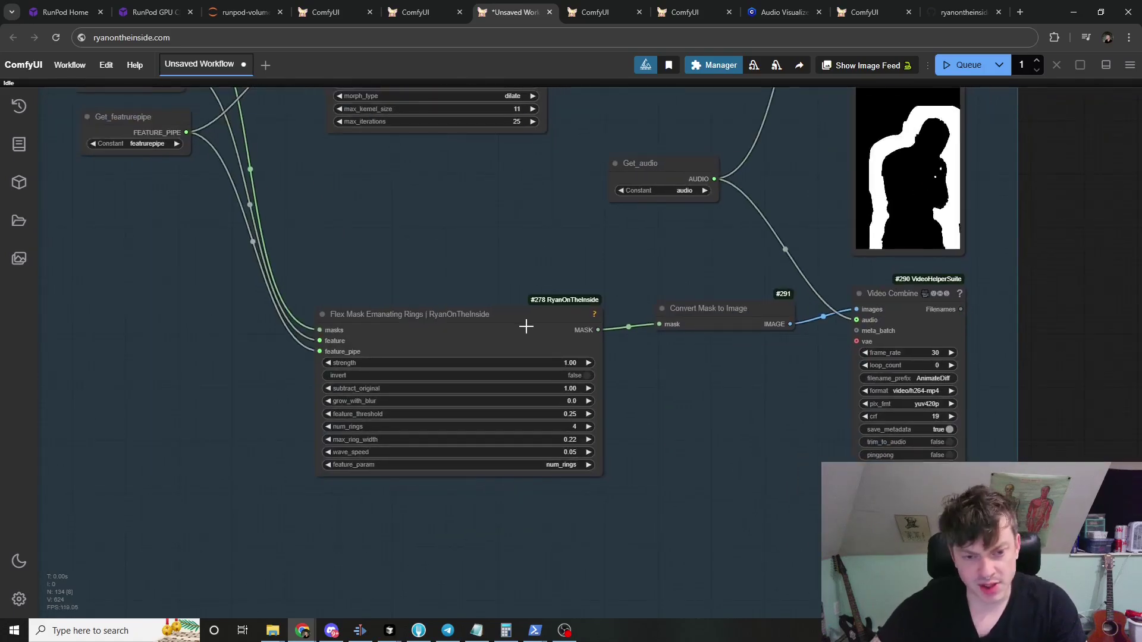
{"action": "left_click_drag", "start_coordinate": [539, 309], "coordinate": [523, 303]}
{"action": "left_click_drag", "start_coordinate": [613, 297], "coordinate": [438, 208]}
{"action": "left_click_drag", "start_coordinate": [521, 421], "coordinate": [459, 422]}
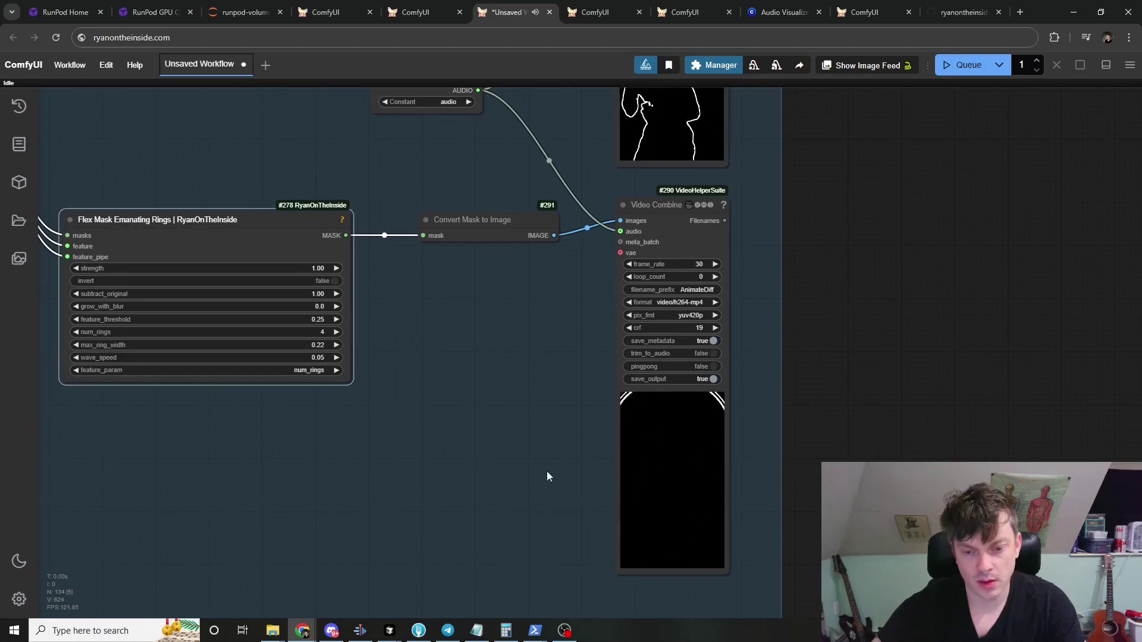
Step: Move the Flex Mask Opacity node slightly up and left and check the resulting mask animation in Video Combine #99
{"action": "left_click_drag", "start_coordinate": [406, 491], "coordinate": [569, 340]}
{"action": "scroll", "coordinate": [569, 346], "scroll_direction": "down", "scroll_amount": 4}
{"action": "left_click_drag", "start_coordinate": [487, 372], "coordinate": [501, 304]}
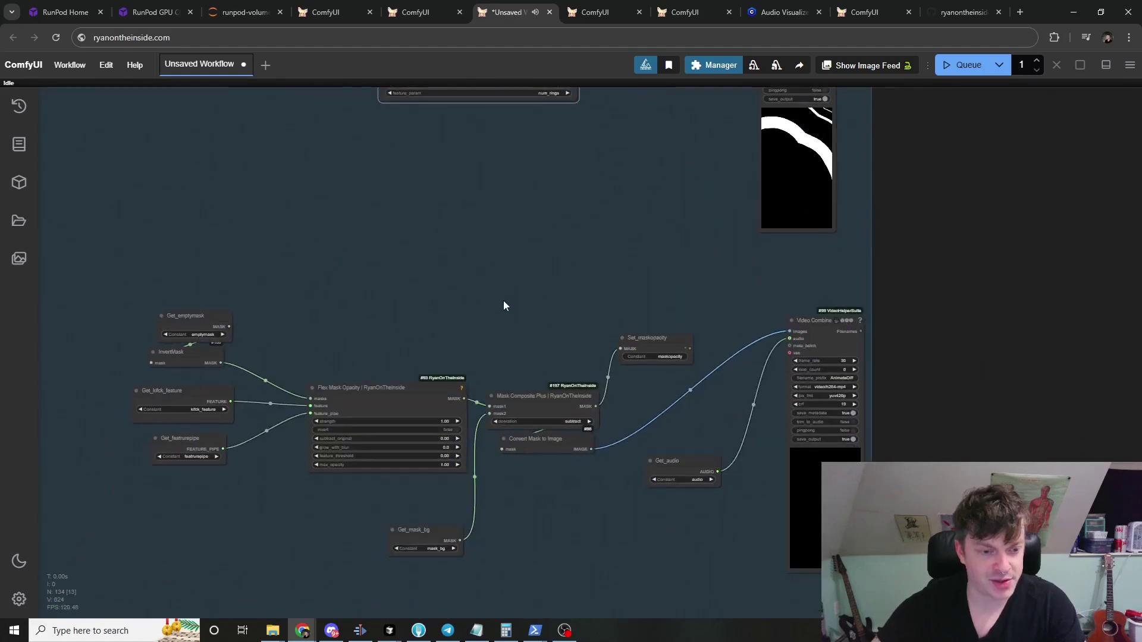
{"action": "left_click_drag", "start_coordinate": [332, 292], "coordinate": [344, 230]}
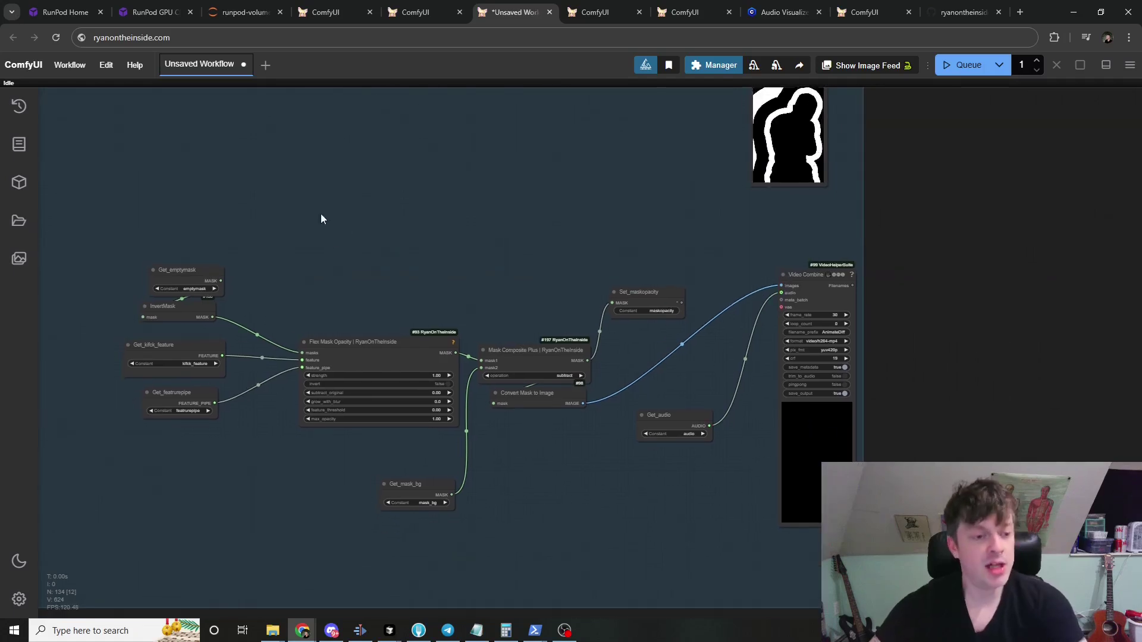
{"action": "left_click_drag", "start_coordinate": [387, 357], "coordinate": [377, 328]}
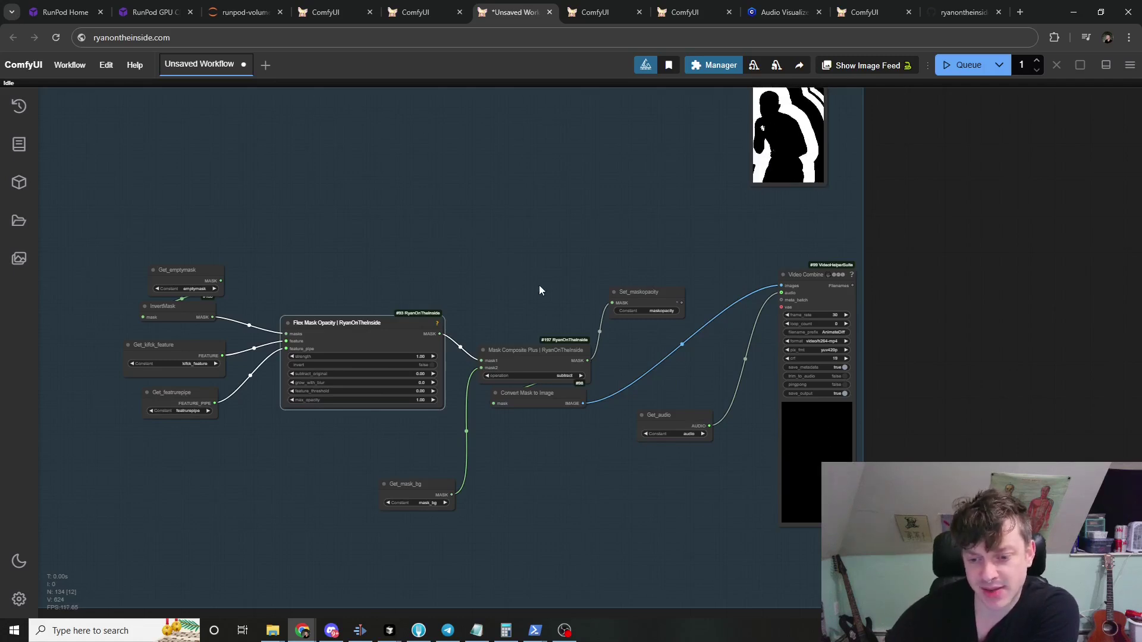
{"action": "left_click_drag", "start_coordinate": [591, 482], "coordinate": [517, 468]}
{"action": "left_click_drag", "start_coordinate": [209, 475], "coordinate": [295, 489]}
{"action": "left_click_drag", "start_coordinate": [568, 529], "coordinate": [430, 535]}
{"action": "scroll", "coordinate": [537, 534], "scroll_direction": "up", "scroll_amount": 4}
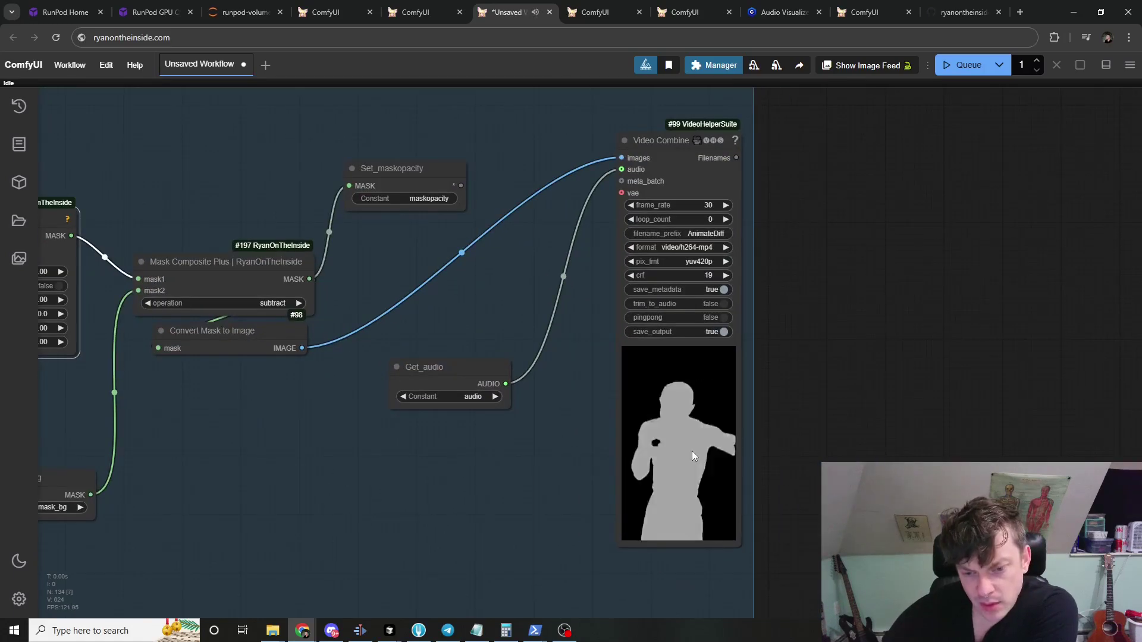
Step: Go to the Lora Hooks group and examine its LoRA hooks, prompts, Get_maskopacity input and Cond Pair nodes
{"action": "scroll", "coordinate": [579, 492], "scroll_direction": "down", "scroll_amount": 5}
{"action": "scroll", "coordinate": [517, 586], "scroll_direction": "down", "scroll_amount": 4}
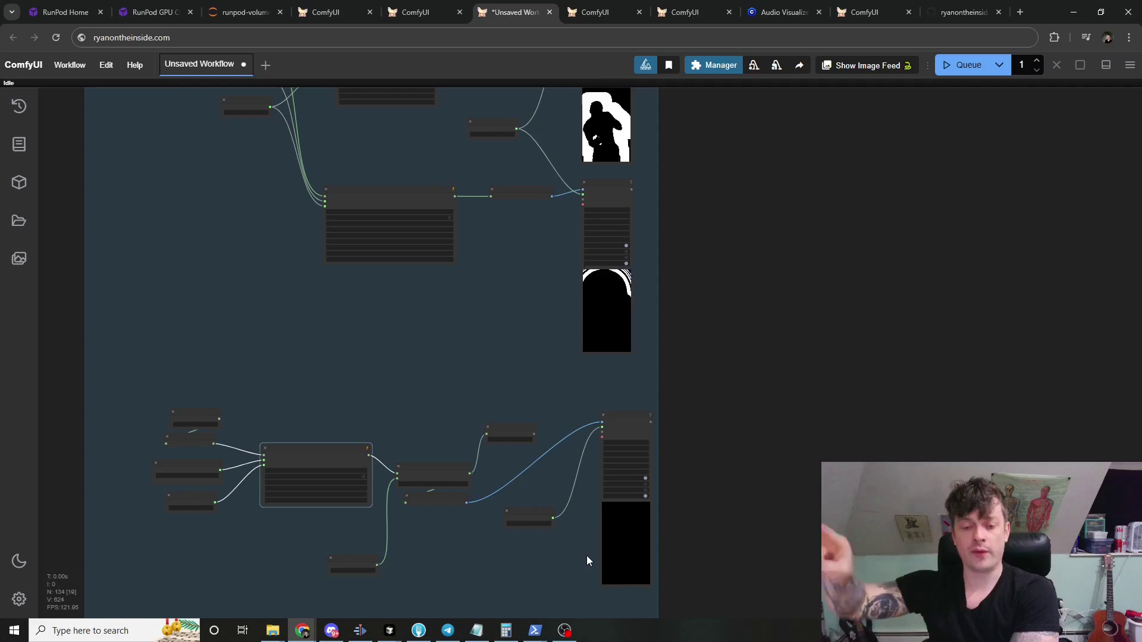
{"action": "scroll", "coordinate": [654, 517], "scroll_direction": "down", "scroll_amount": 10}
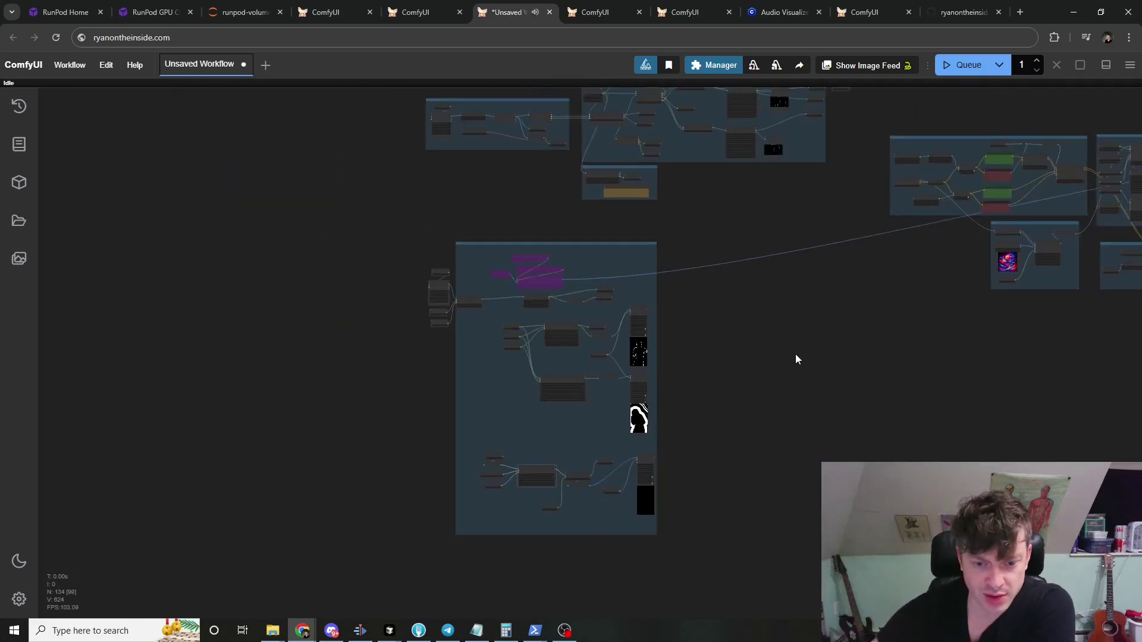
{"action": "left_click_drag", "start_coordinate": [703, 330], "coordinate": [281, 477]}
{"action": "left_click_drag", "start_coordinate": [506, 441], "coordinate": [378, 467]}
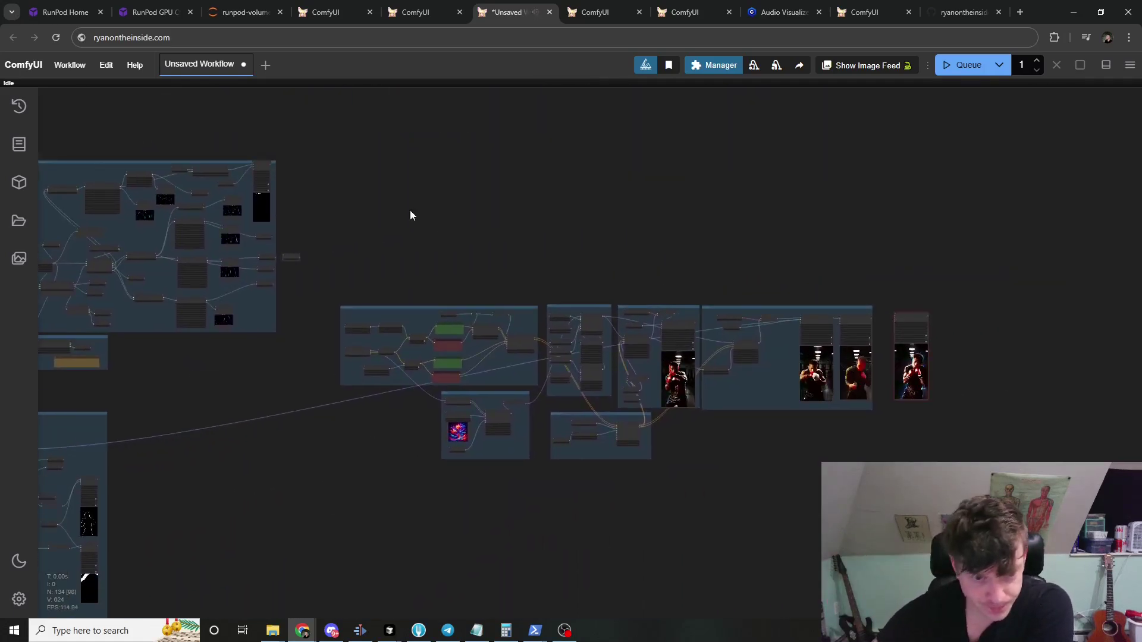
{"action": "scroll", "coordinate": [427, 217], "scroll_direction": "up", "scroll_amount": 9}
{"action": "scroll", "coordinate": [433, 265], "scroll_direction": "down", "scroll_amount": 5}
{"action": "scroll", "coordinate": [598, 209], "scroll_direction": "up", "scroll_amount": 5}
{"action": "scroll", "coordinate": [535, 155], "scroll_direction": "down", "scroll_amount": 2}
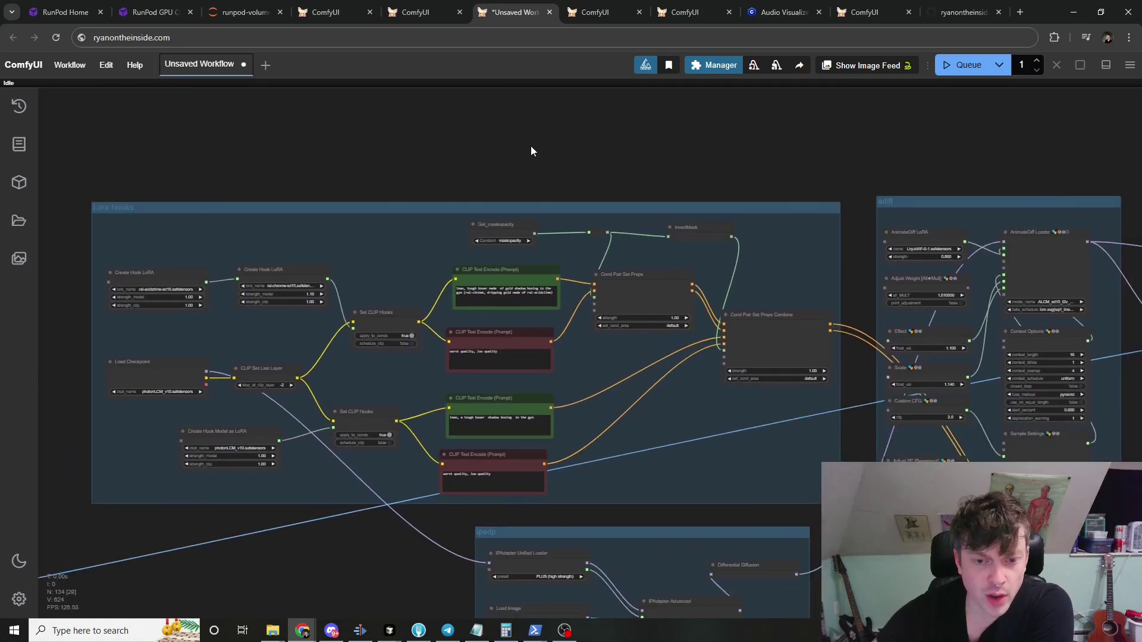
{"action": "scroll", "coordinate": [536, 176], "scroll_direction": "up", "scroll_amount": 6}
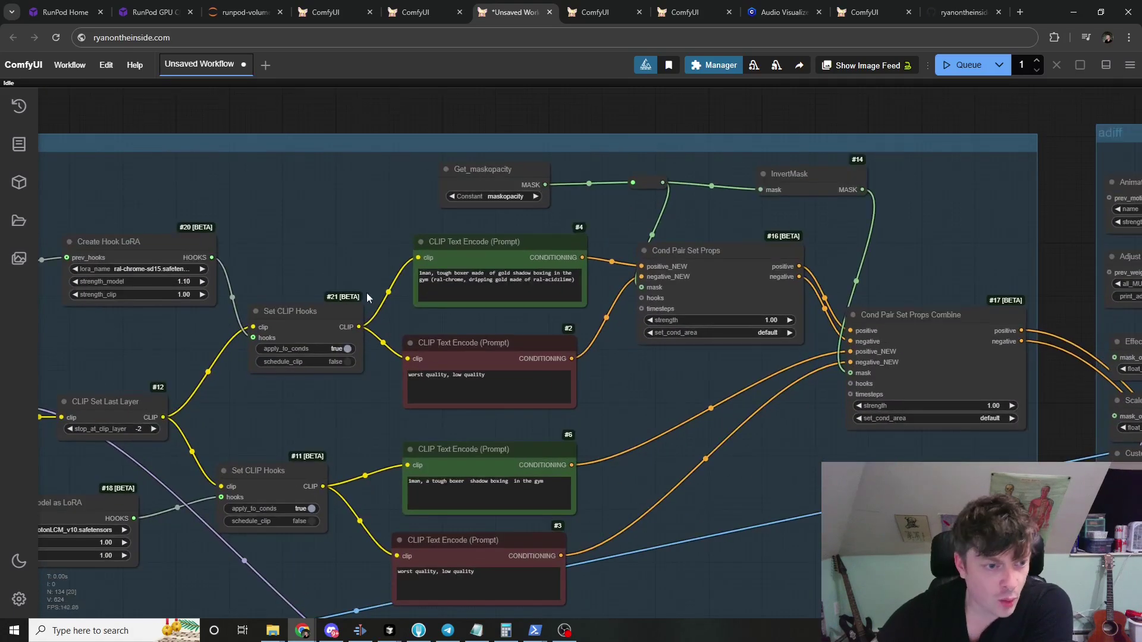
{"action": "scroll", "coordinate": [420, 208], "scroll_direction": "down", "scroll_amount": 3}
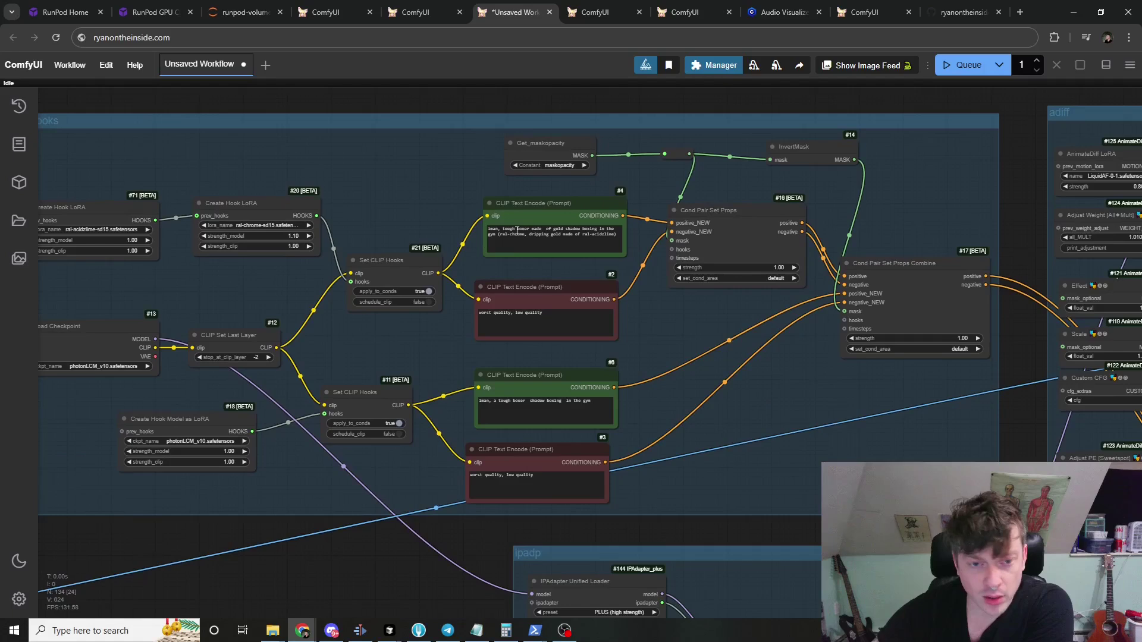
Step: Reposition CLIP Text Encode #4, Get_maskopacity, its reroute and Cond Pair Set Props #16 slightly within the Lora Hooks group
{"action": "left_click_drag", "start_coordinate": [534, 205], "coordinate": [524, 213]}
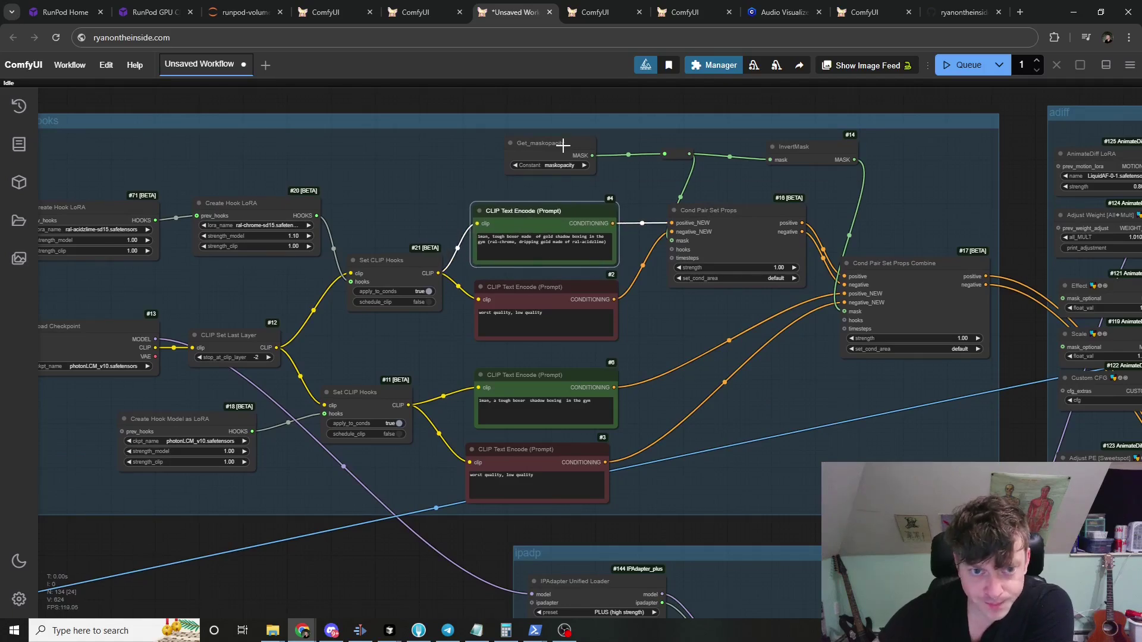
{"action": "left_click_drag", "start_coordinate": [563, 145], "coordinate": [540, 152]}
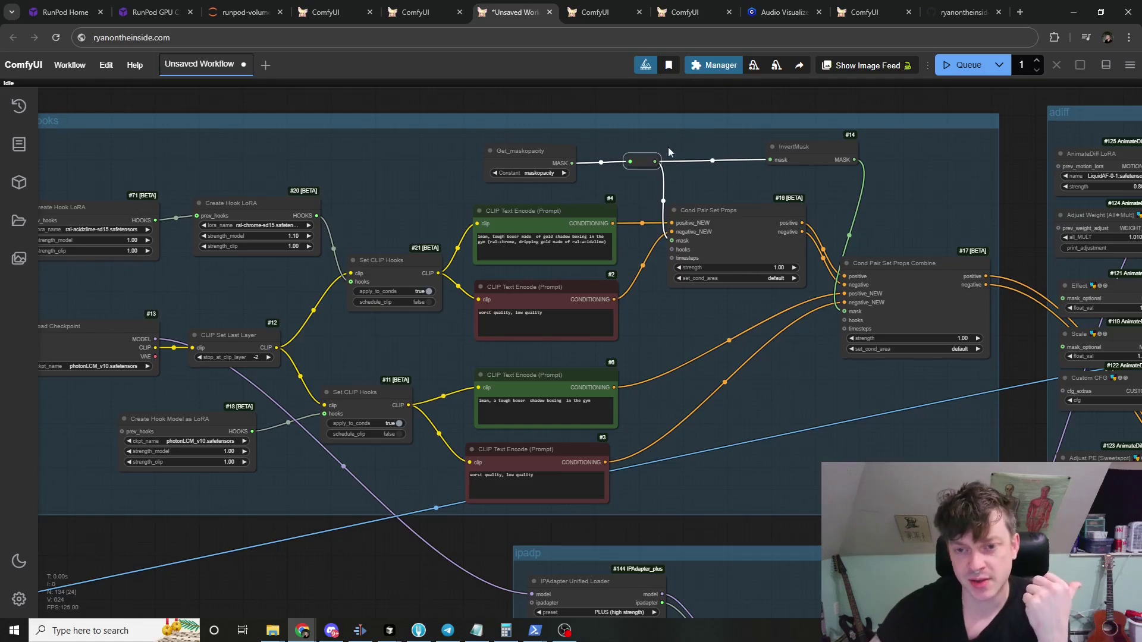
{"action": "mouse_move", "coordinate": [739, 223]}
{"action": "left_mouse_down"}
{"action": "mouse_move", "coordinate": [721, 199]}
{"action": "mouse_move", "coordinate": [737, 211]}
{"action": "left_mouse_up"}
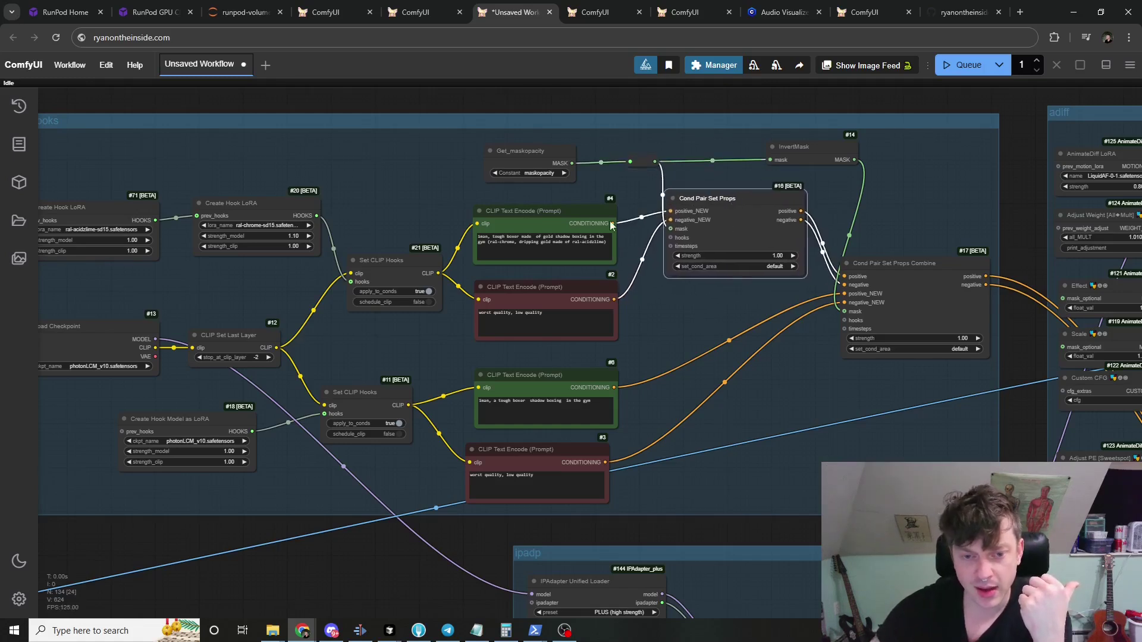
Step: Highlight the upper gold-boxer prompt branch and the lower plain-boxer branch of the Lora Hooks group in turn, tracing their links
{"action": "left_click_drag", "start_coordinate": [623, 337], "coordinate": [339, 201]}
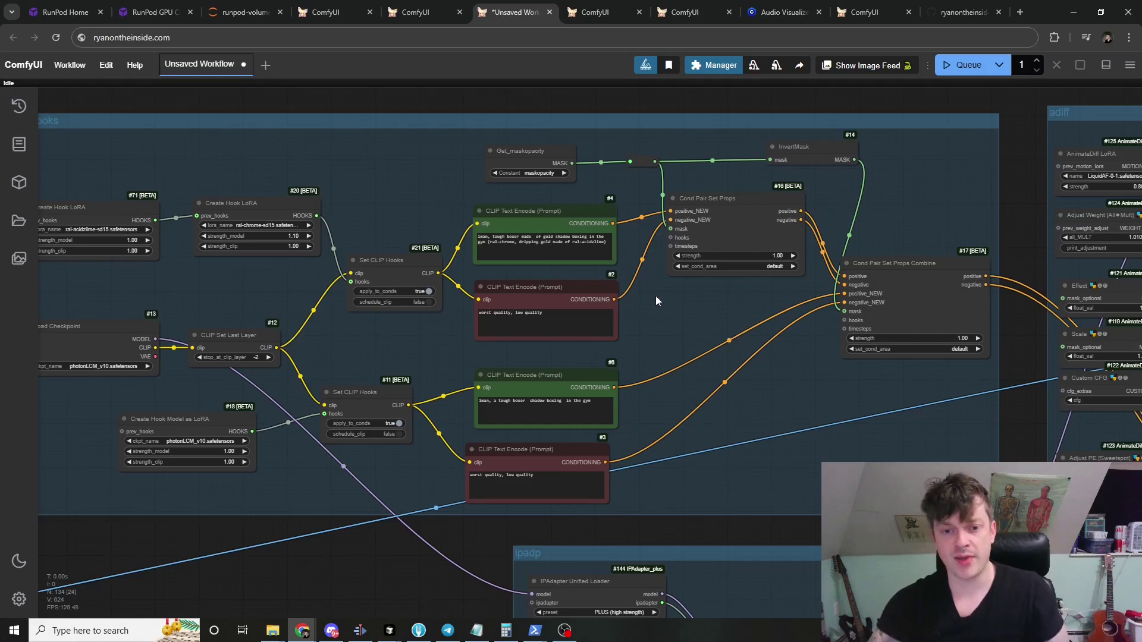
{"action": "left_click_drag", "start_coordinate": [655, 295], "coordinate": [707, 280]}
{"action": "left_click_drag", "start_coordinate": [652, 370], "coordinate": [152, 503]}
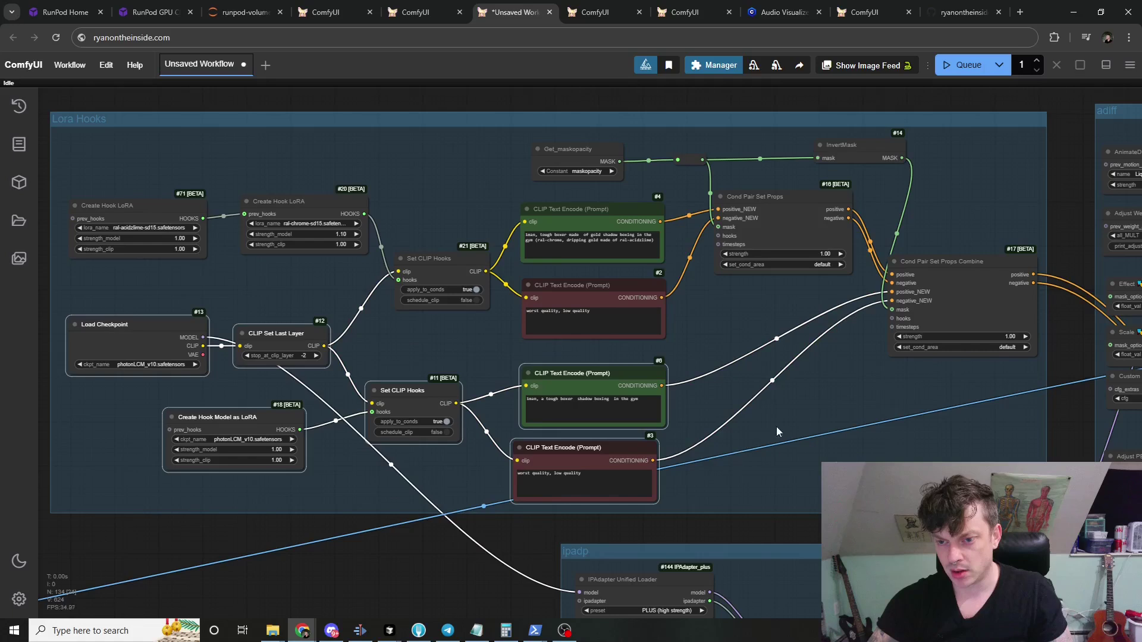
{"action": "left_click_drag", "start_coordinate": [776, 426], "coordinate": [776, 423]}
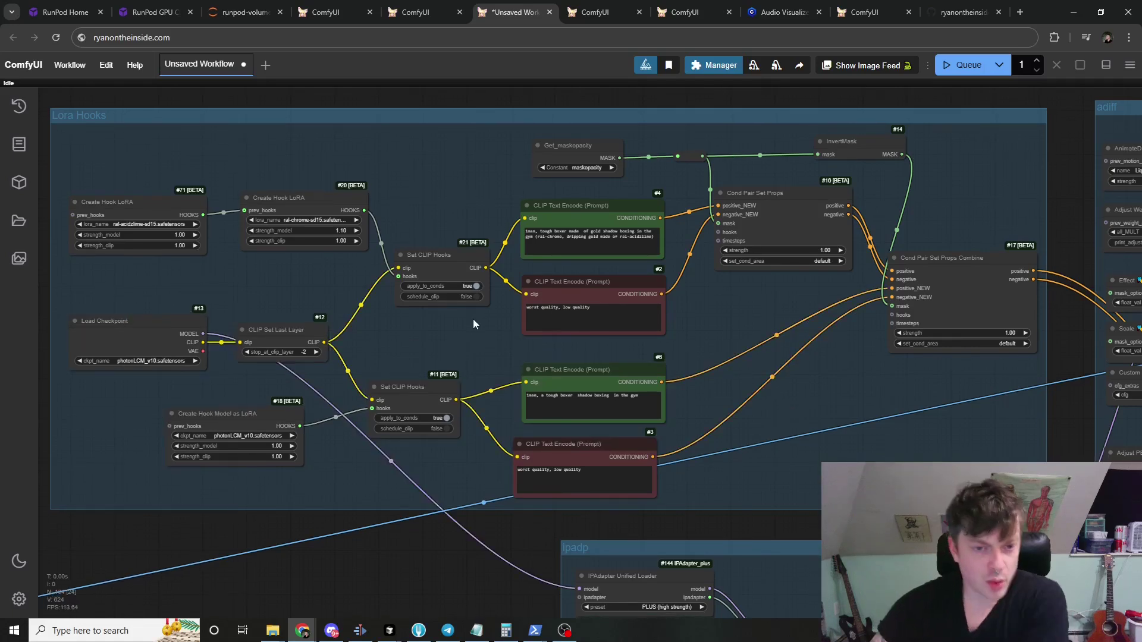
Step: Shift Create Hook LoRA #20, Create Hook LoRA #71 and Load Checkpoint #13 slightly within the Lora Hooks group
{"action": "left_click_drag", "start_coordinate": [307, 205], "coordinate": [337, 193]}
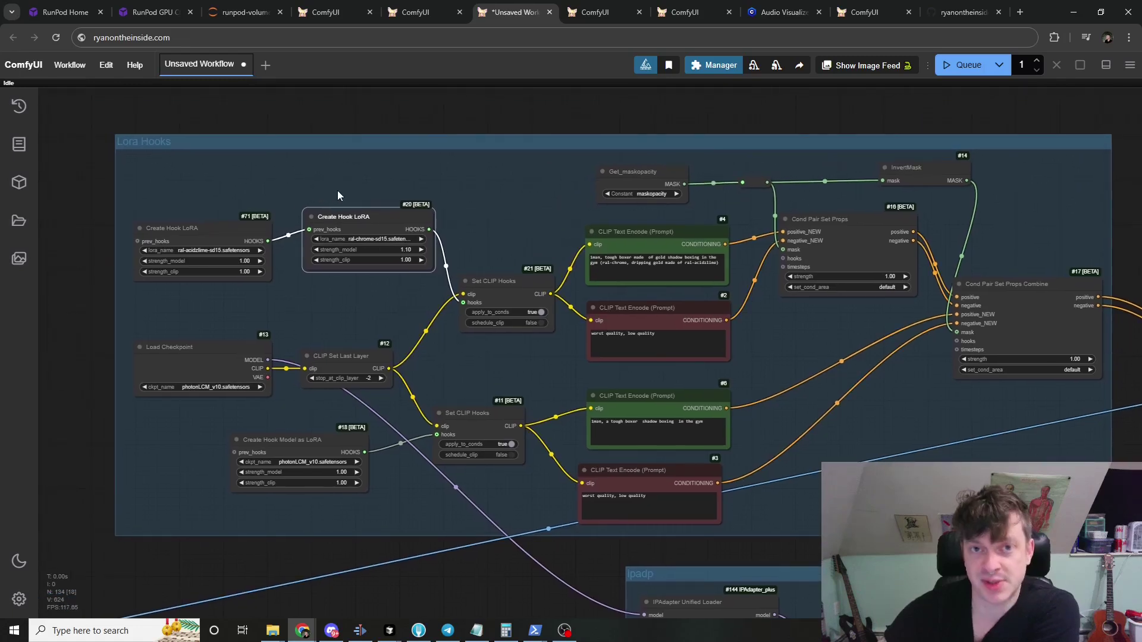
{"action": "left_click_drag", "start_coordinate": [214, 231], "coordinate": [215, 215]}
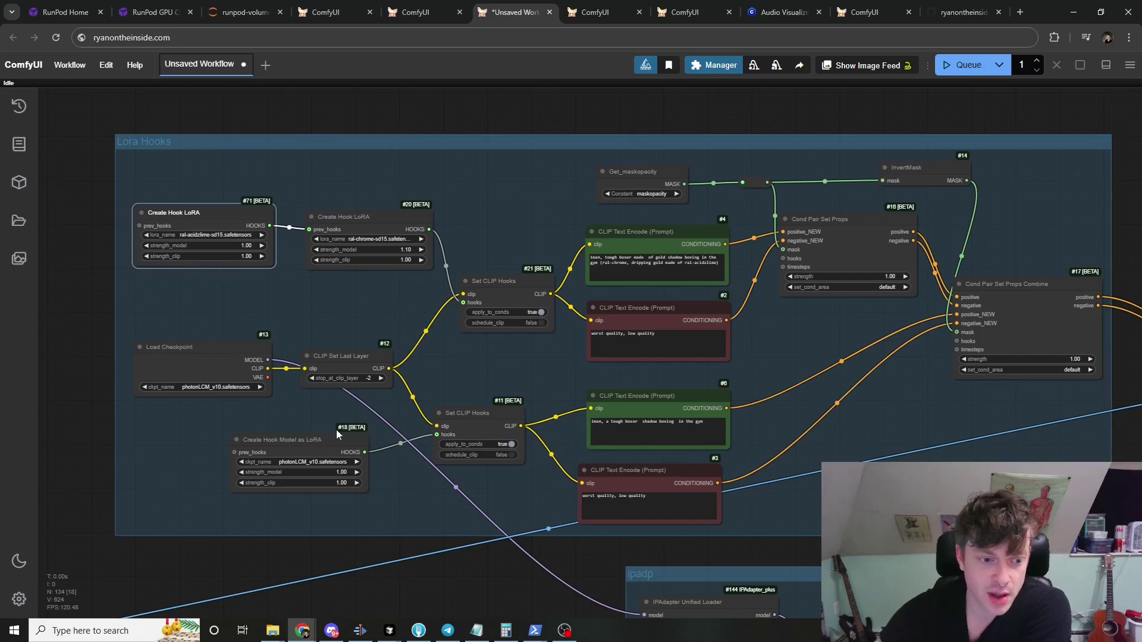
{"action": "scroll", "coordinate": [290, 405], "scroll_direction": "up", "scroll_amount": 2}
{"action": "left_click_drag", "start_coordinate": [281, 397], "coordinate": [317, 346]}
{"action": "left_click_drag", "start_coordinate": [255, 297], "coordinate": [266, 283]}
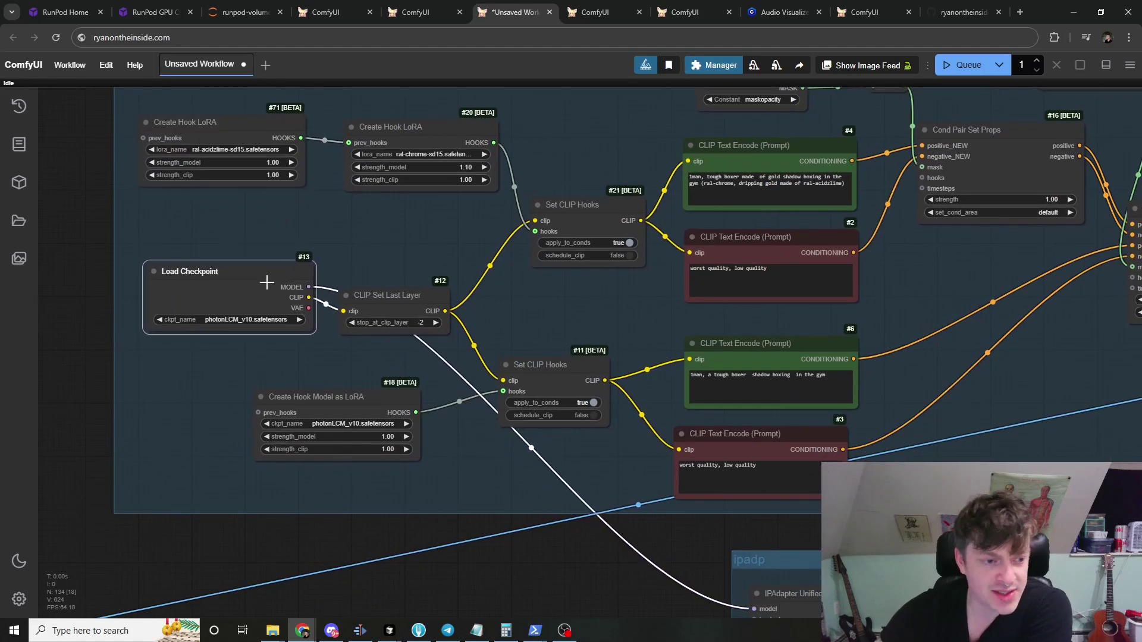
Step: Switch the checkpoint of Create Hook Model as LoRA #18 to animeModel_amore.safetensors and return it to photonLCM_v10.safetensors
{"action": "scroll", "coordinate": [350, 355], "scroll_direction": "up", "scroll_amount": 4}
{"action": "left_click_drag", "start_coordinate": [333, 398], "coordinate": [345, 349]}
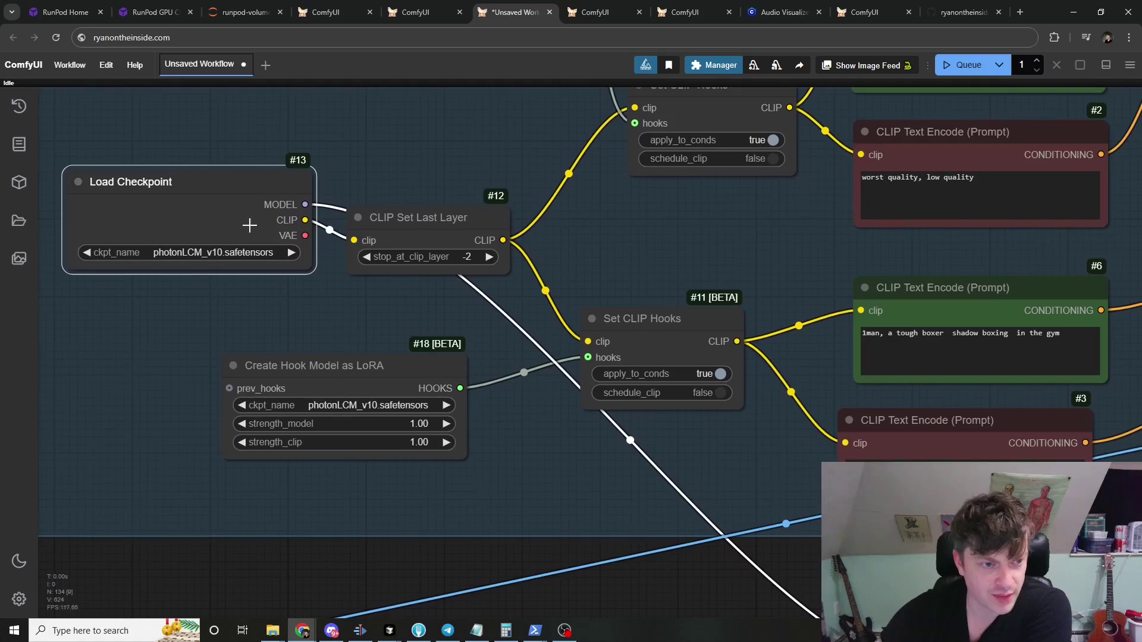
{"action": "left_click", "coordinate": [350, 410]}
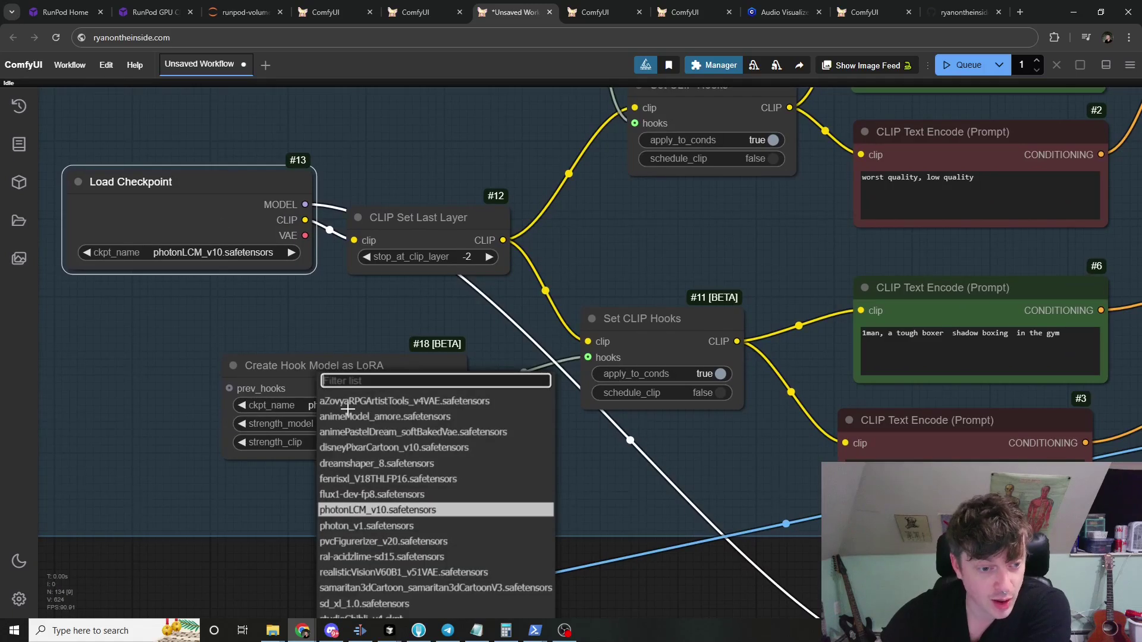
{"action": "scroll", "coordinate": [442, 516], "scroll_direction": "up", "scroll_amount": 2}
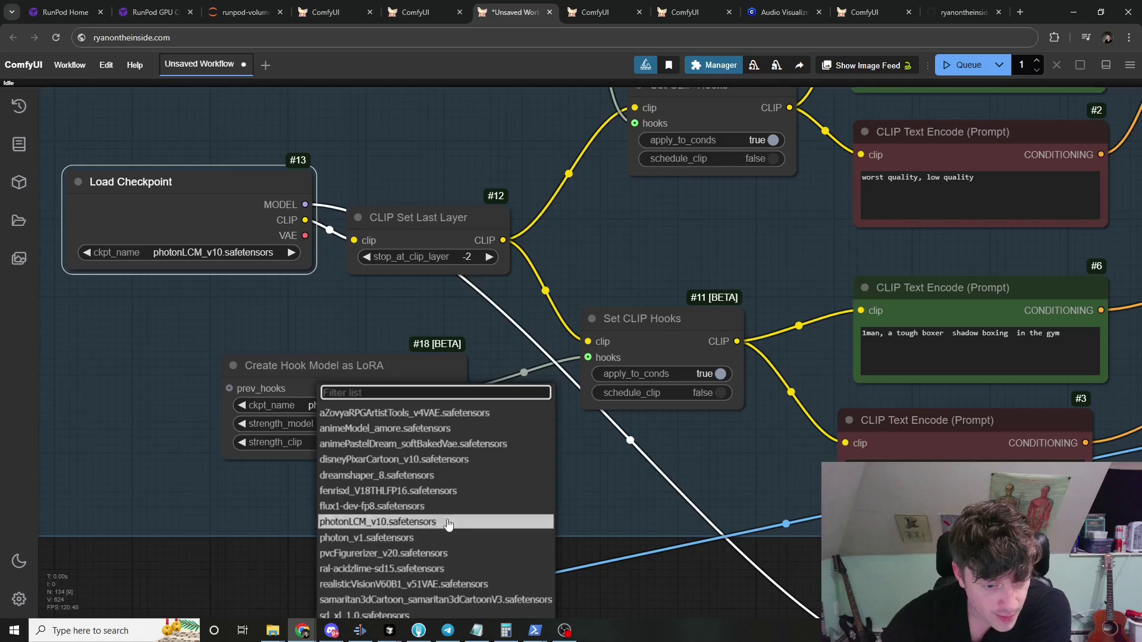
{"action": "left_click", "coordinate": [402, 435]}
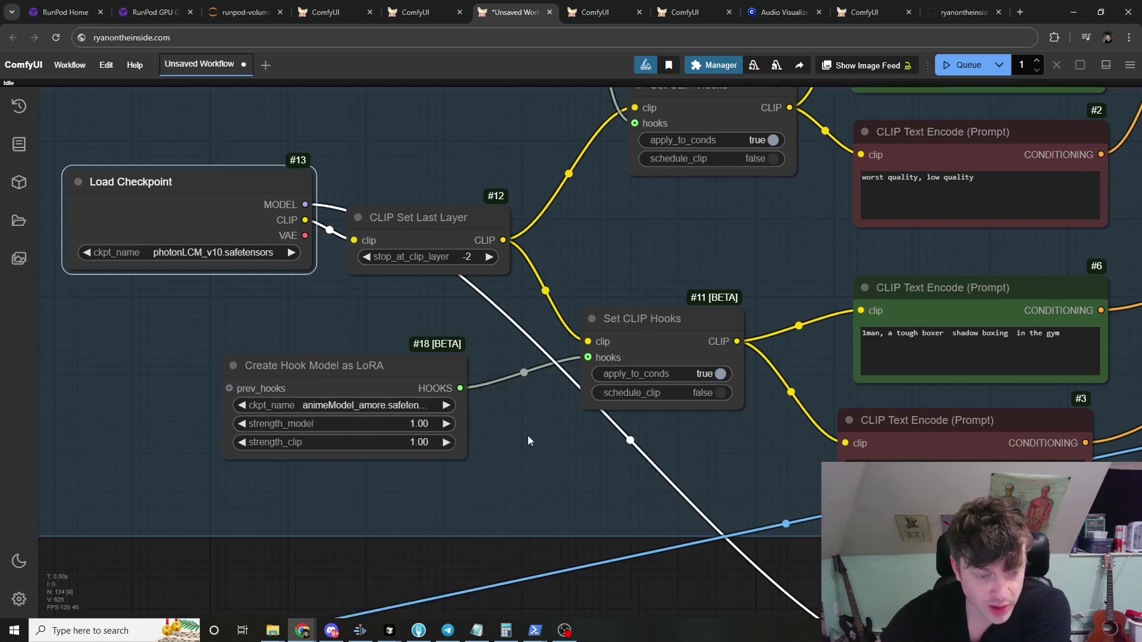
{"action": "scroll", "coordinate": [550, 464], "scroll_direction": "down", "scroll_amount": 3}
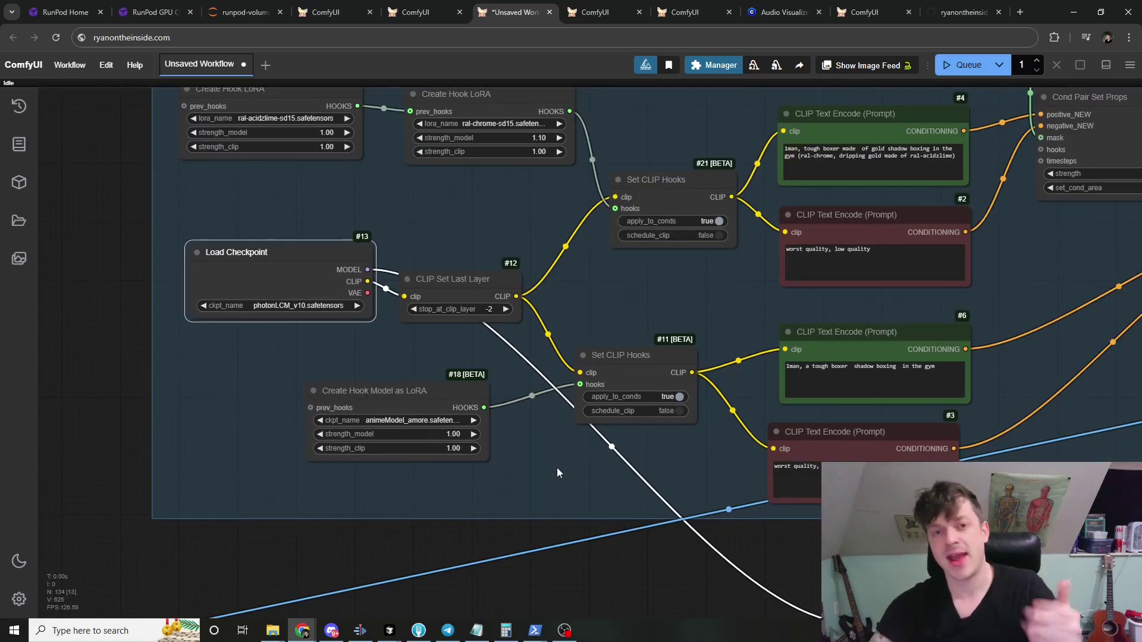
{"action": "left_click", "coordinate": [393, 421]}
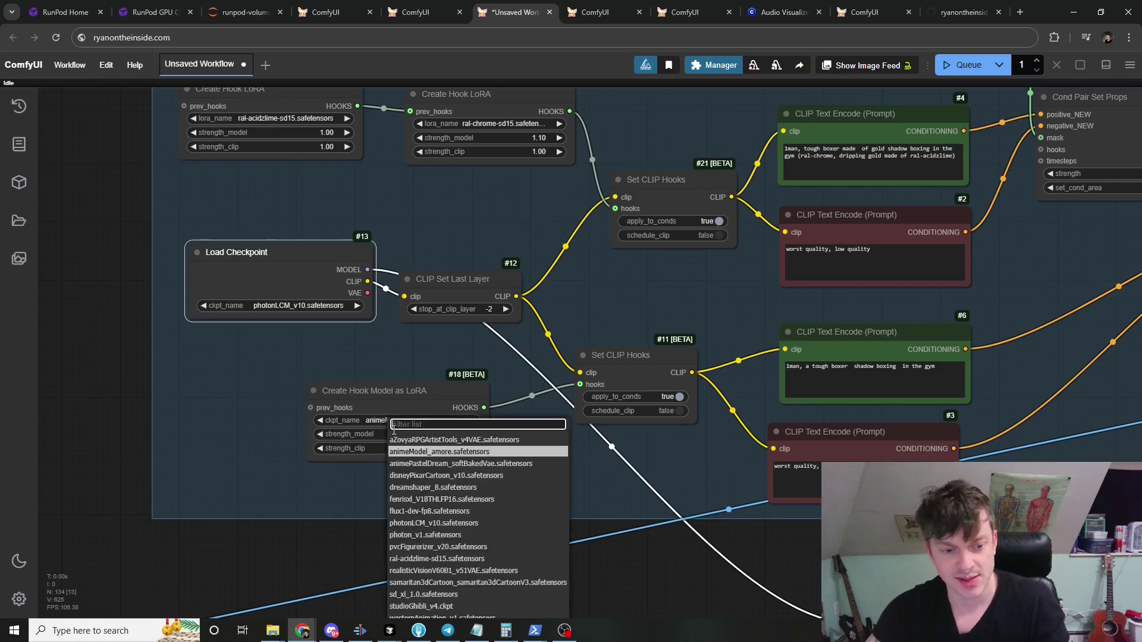
{"action": "left_click", "coordinate": [430, 525]}
Step: Examine how IPAdapter Advanced in the ipadp group uses the FREE_psychadelicFire.webp image and the maskdilate attention mask, comparing it with the Lora Hooks group
{"action": "scroll", "coordinate": [495, 537], "scroll_direction": "down", "scroll_amount": 2}
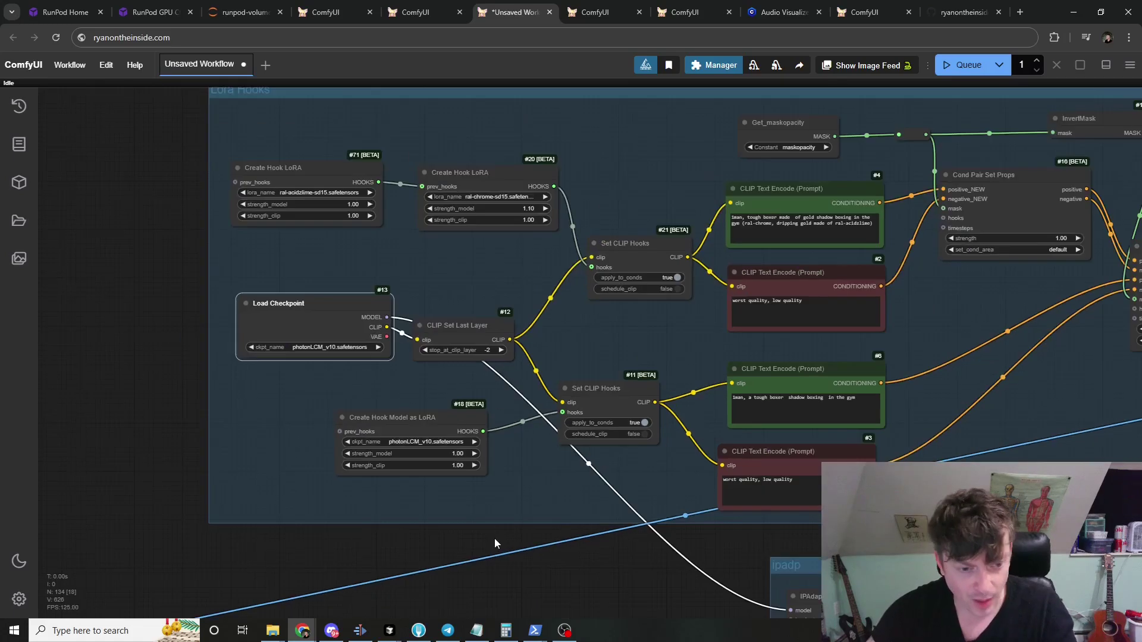
{"action": "left_click_drag", "start_coordinate": [494, 538], "coordinate": [438, 500]}
{"action": "scroll", "coordinate": [525, 529], "scroll_direction": "down", "scroll_amount": 5}
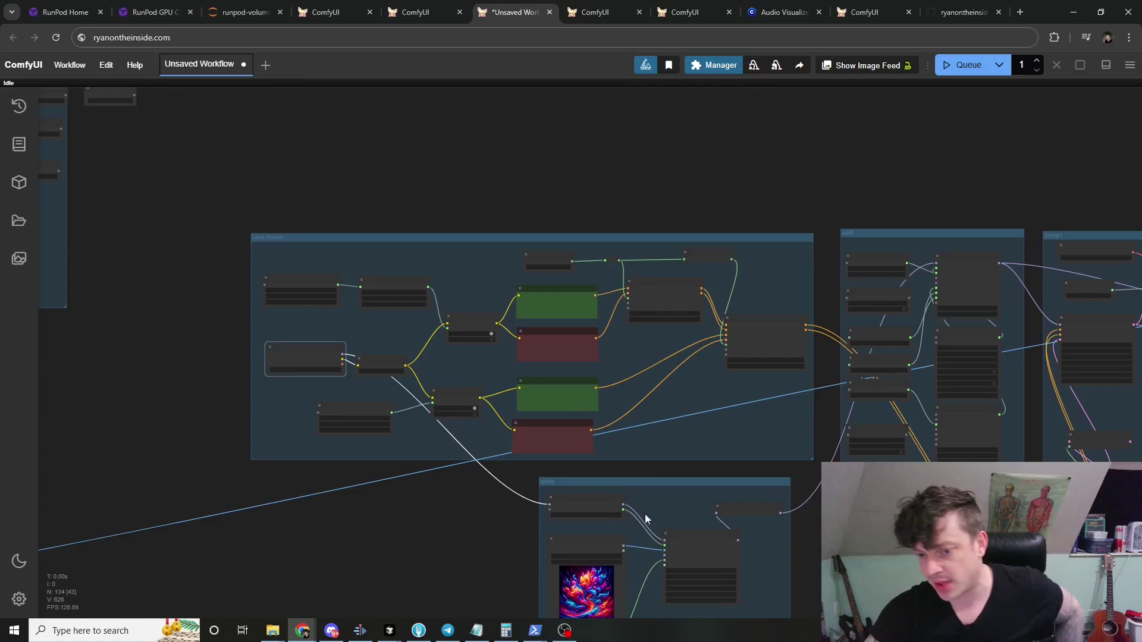
{"action": "left_click_drag", "start_coordinate": [673, 302], "coordinate": [594, 205]}
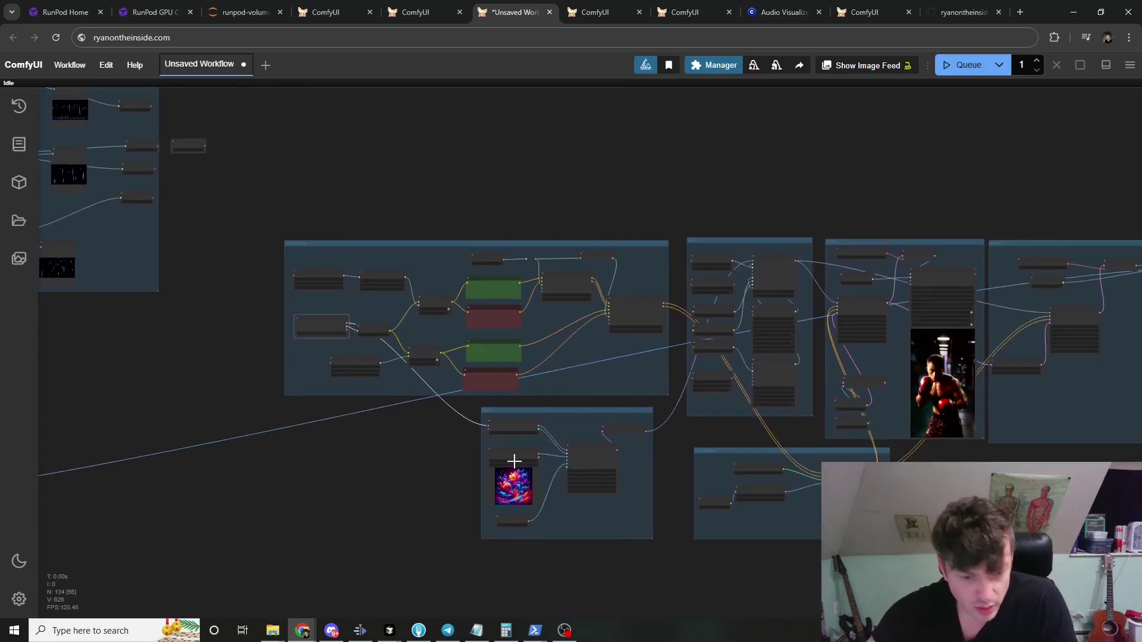
{"action": "scroll", "coordinate": [449, 493], "scroll_direction": "up", "scroll_amount": 8}
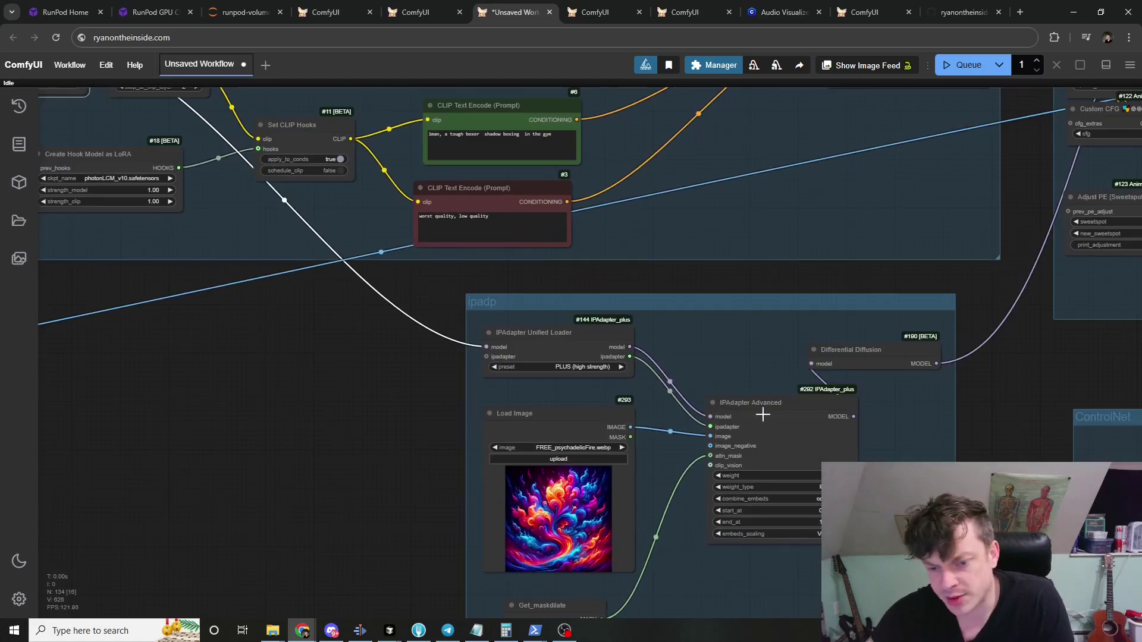
{"action": "left_click_drag", "start_coordinate": [361, 499], "coordinate": [479, 328]}
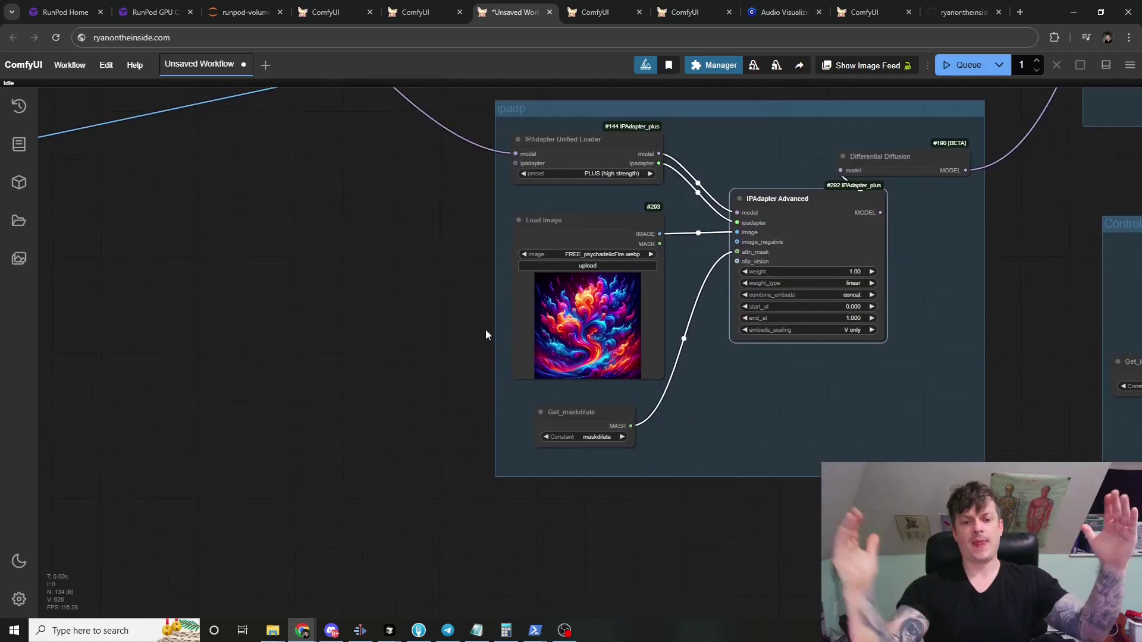
{"action": "left_click_drag", "start_coordinate": [264, 127], "coordinate": [509, 544]}
{"action": "scroll", "coordinate": [453, 500], "scroll_direction": "down", "scroll_amount": 2}
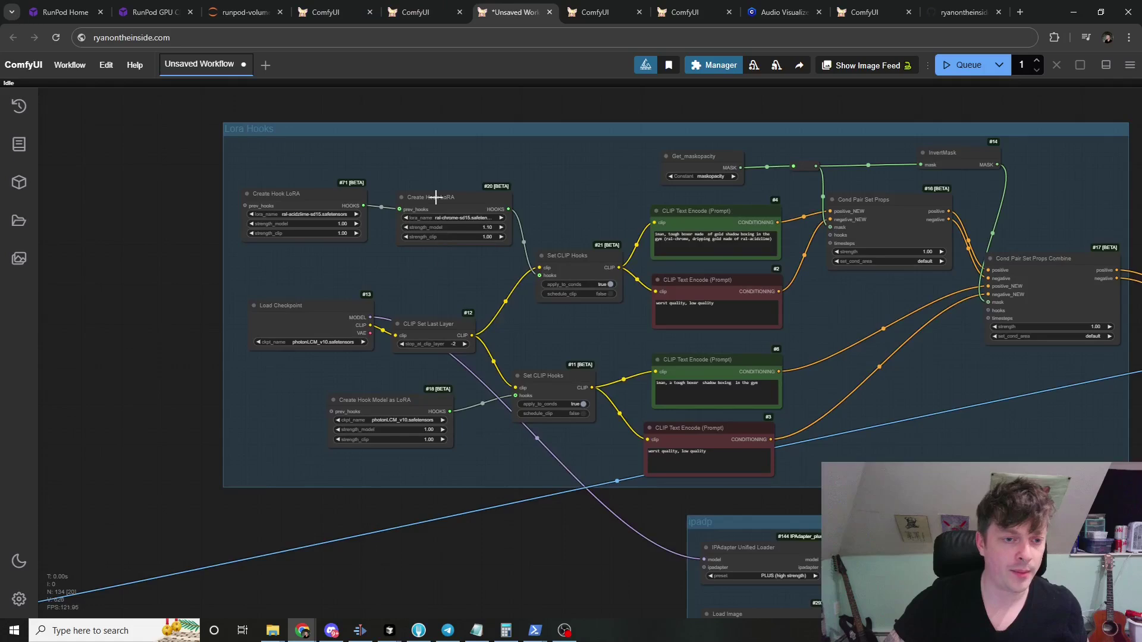
{"action": "scroll", "coordinate": [436, 196], "scroll_direction": "up", "scroll_amount": 4}
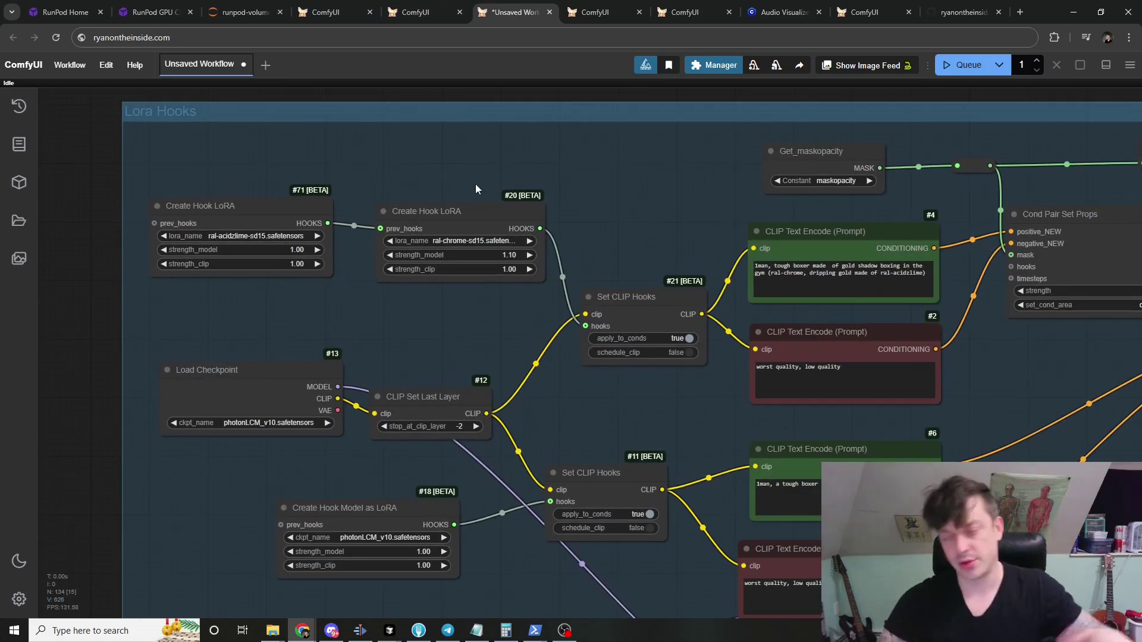
{"action": "scroll", "coordinate": [496, 264], "scroll_direction": "down", "scroll_amount": 4}
{"action": "scroll", "coordinate": [461, 371], "scroll_direction": "down", "scroll_amount": 2}
{"action": "left_click_drag", "start_coordinate": [444, 478], "coordinate": [236, 228]}
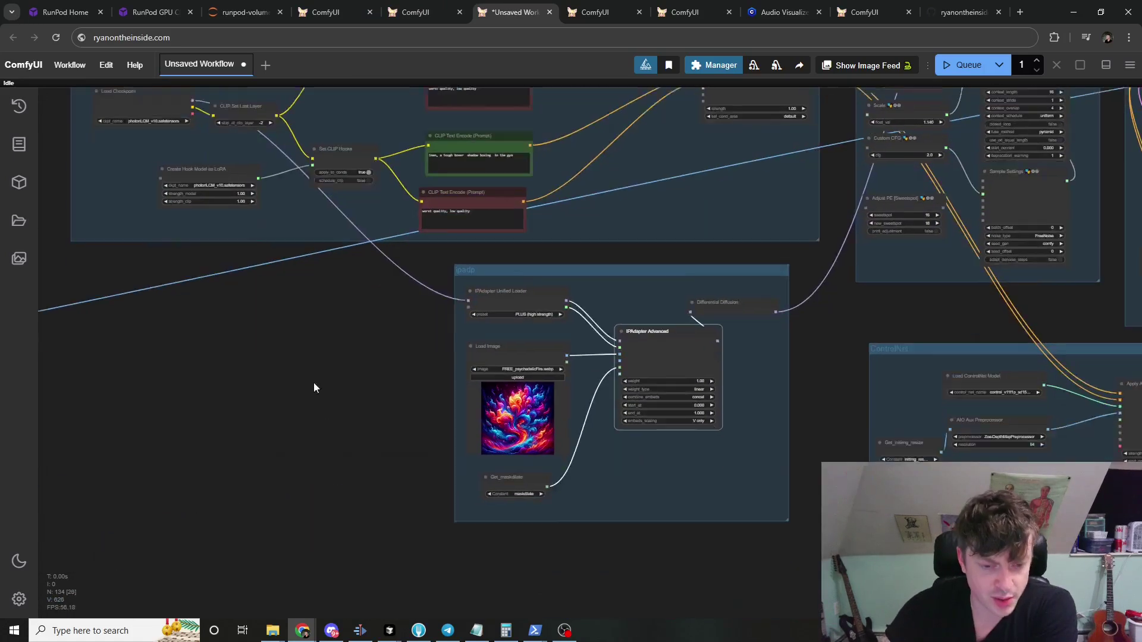
{"action": "scroll", "coordinate": [601, 438], "scroll_direction": "up", "scroll_amount": 4}
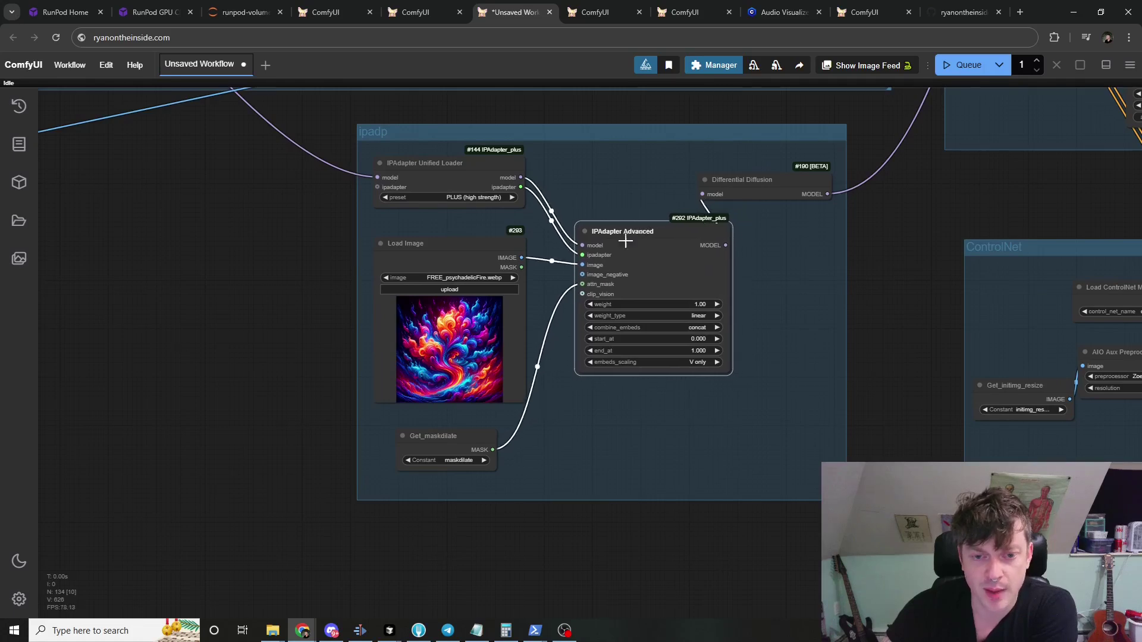
{"action": "scroll", "coordinate": [586, 268], "scroll_direction": "down", "scroll_amount": 1}
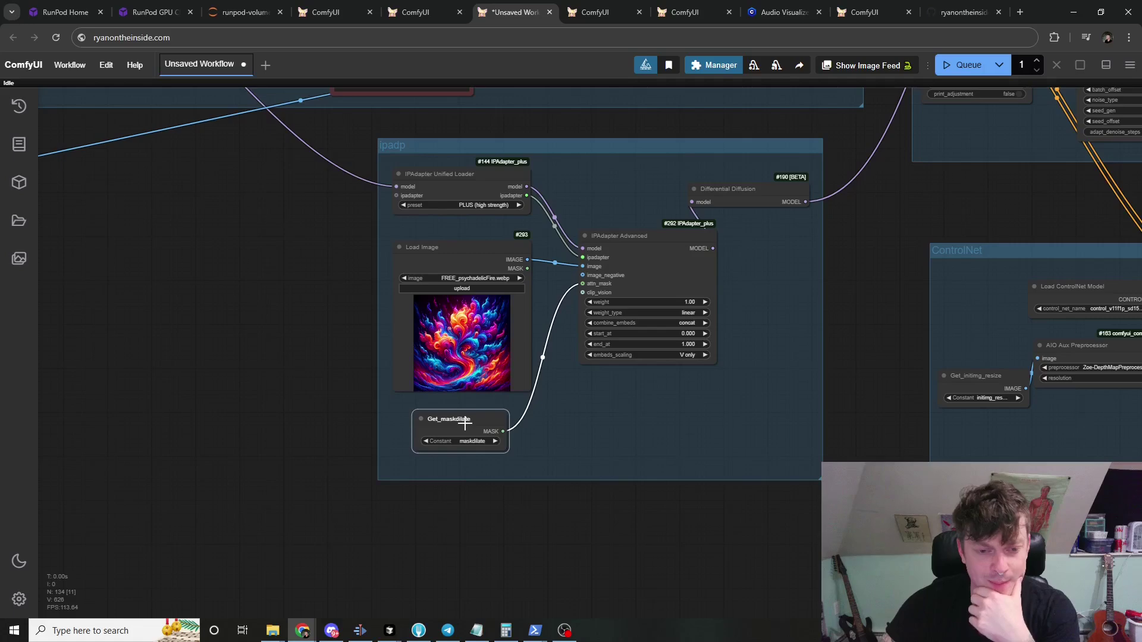
Step: Examine the ControlNet group, including its depth preprocessor, Apply Advanced ControlNet settings and conditioning links to the samplers
{"action": "scroll", "coordinate": [701, 480], "scroll_direction": "down", "scroll_amount": 3}
{"action": "left_click_drag", "start_coordinate": [820, 475], "coordinate": [380, 487]}
{"action": "scroll", "coordinate": [383, 486], "scroll_direction": "down", "scroll_amount": 2}
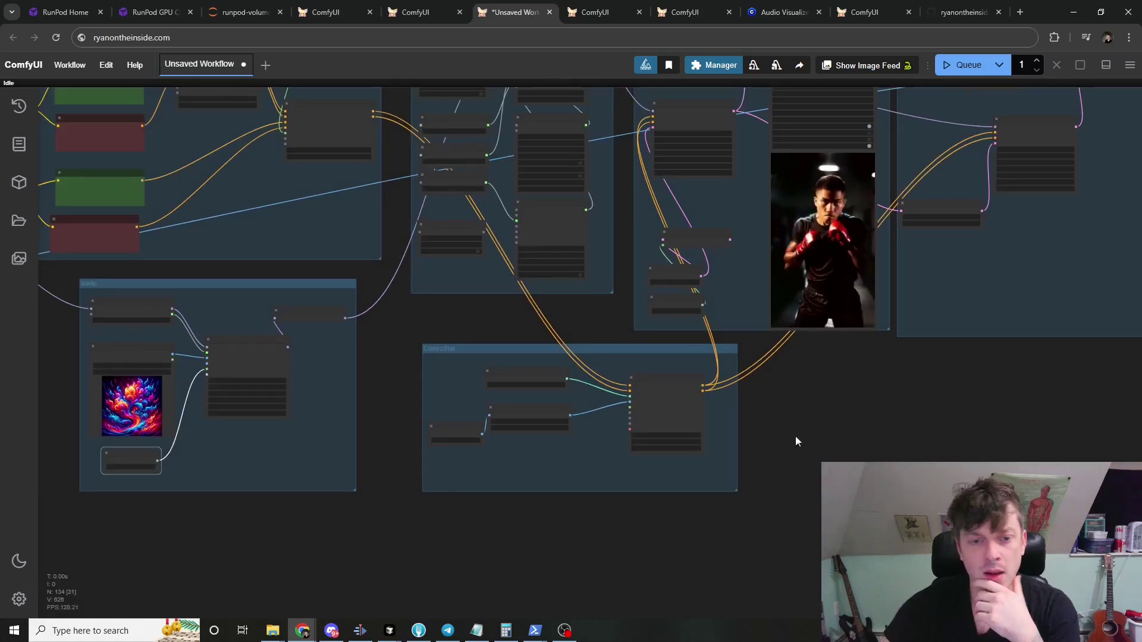
{"action": "left_click_drag", "start_coordinate": [588, 166], "coordinate": [473, 291]}
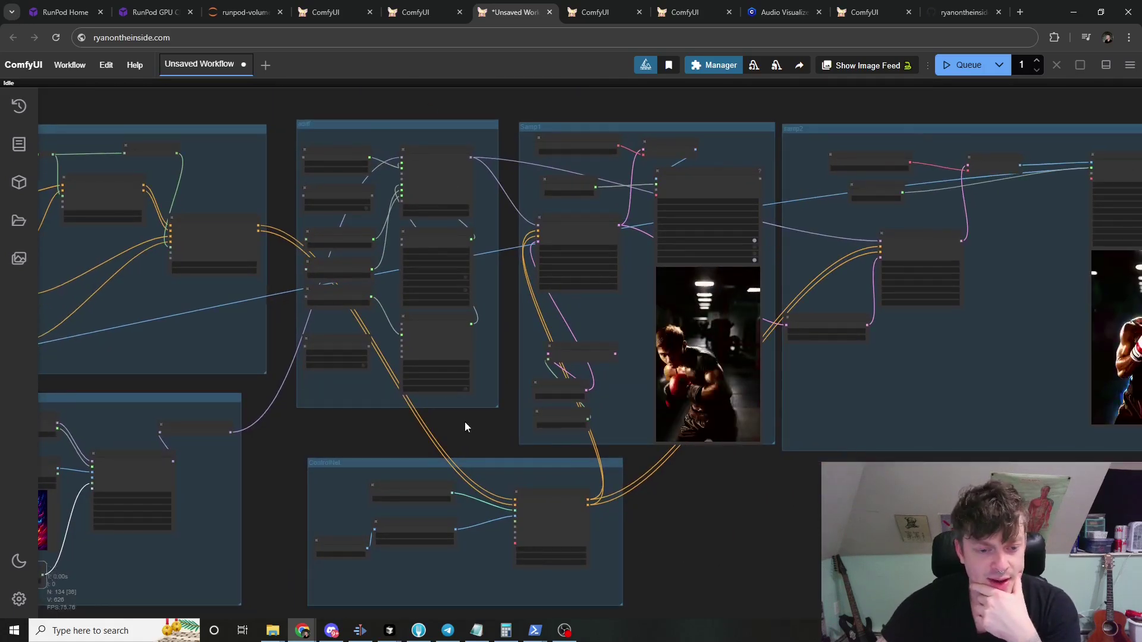
{"action": "scroll", "coordinate": [463, 440], "scroll_direction": "up", "scroll_amount": 5}
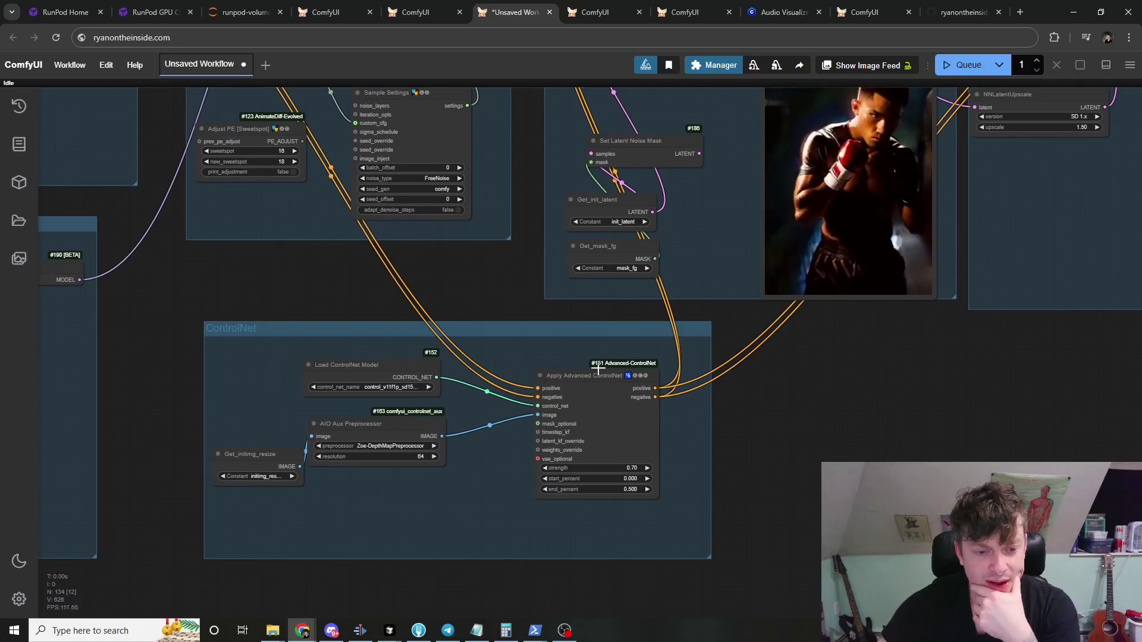
{"action": "scroll", "coordinate": [381, 487], "scroll_direction": "up", "scroll_amount": 4}
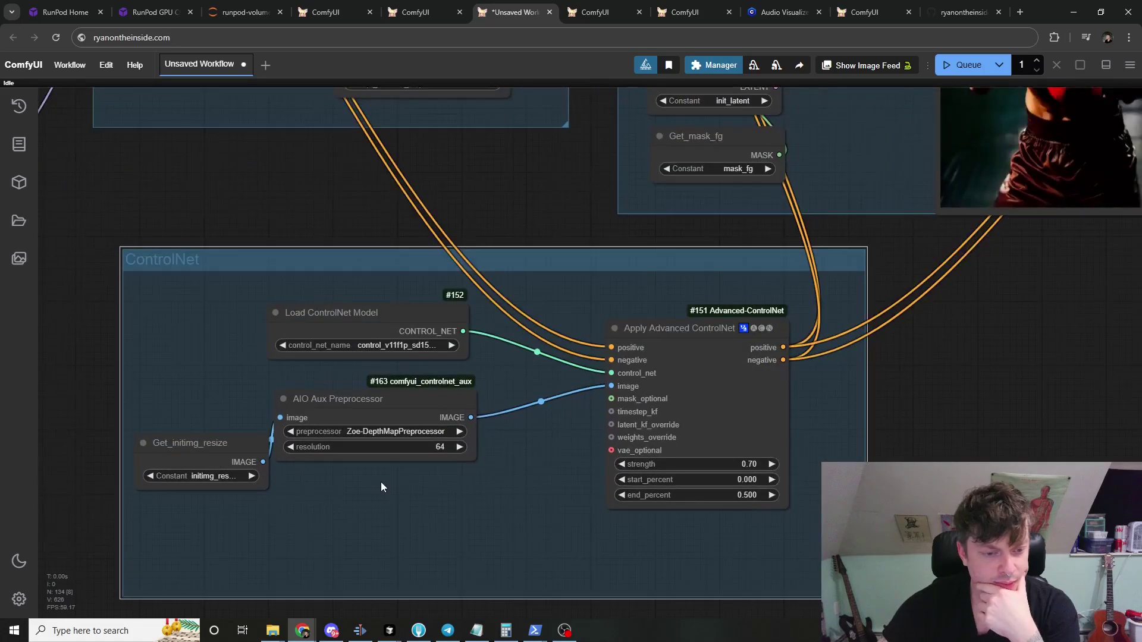
{"action": "scroll", "coordinate": [381, 482], "scroll_direction": "down", "scroll_amount": 3}
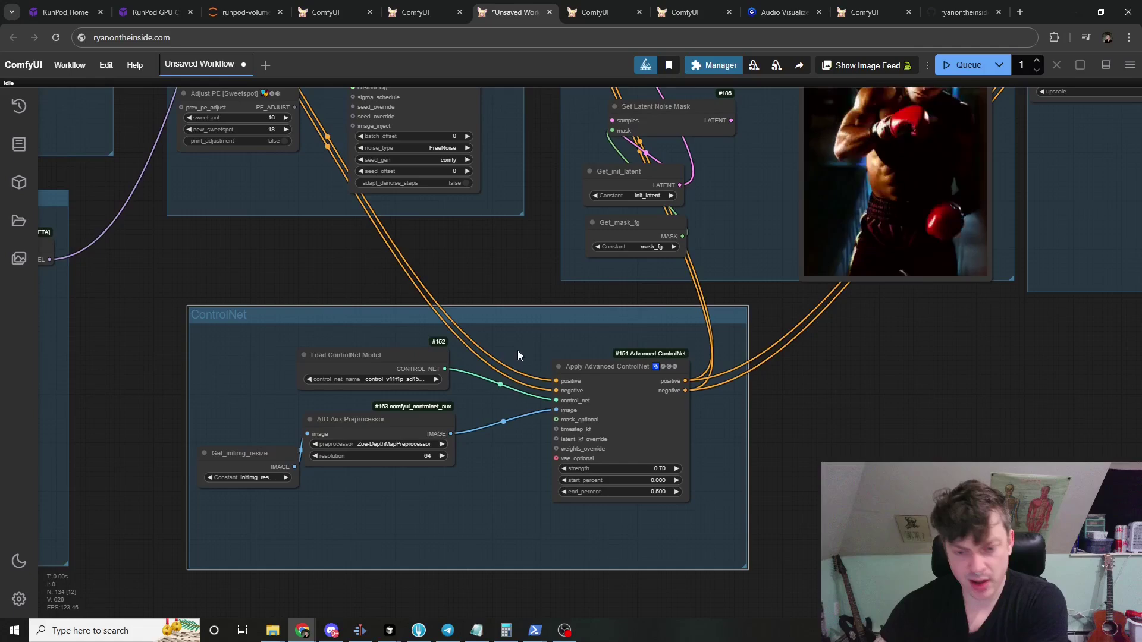
{"action": "scroll", "coordinate": [844, 373], "scroll_direction": "down", "scroll_amount": 3}
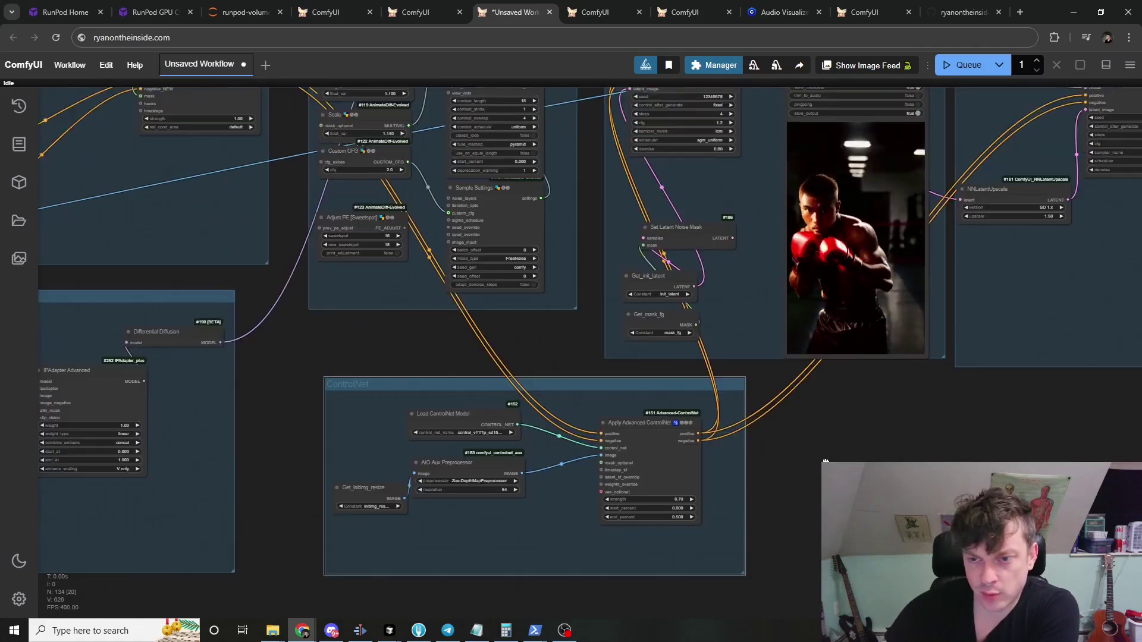
Step: Remove Set Latent Noise Mask and Get_mask_fg from the Samp1 group and move Get_init_latent closer to its KSampler
{"action": "left_click_drag", "start_coordinate": [825, 462], "coordinate": [807, 489]}
{"action": "left_click_drag", "start_coordinate": [908, 435], "coordinate": [849, 508]}
{"action": "left_click_drag", "start_coordinate": [632, 323], "coordinate": [659, 279]}
{"action": "key", "text": "Delete"}
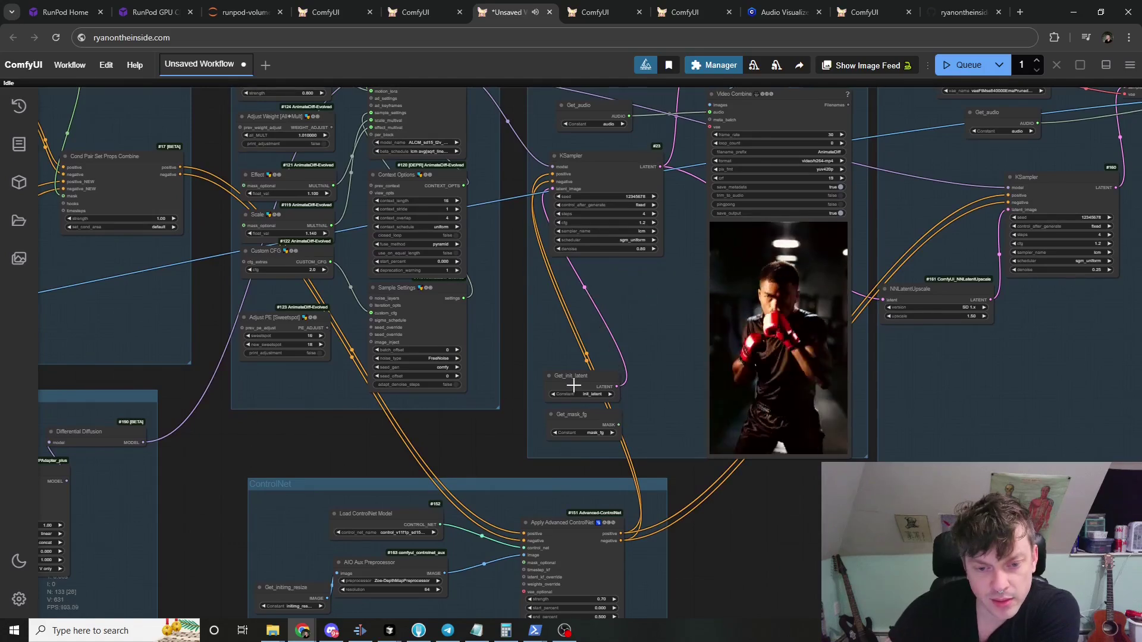
{"action": "left_click_drag", "start_coordinate": [574, 386], "coordinate": [556, 313]}
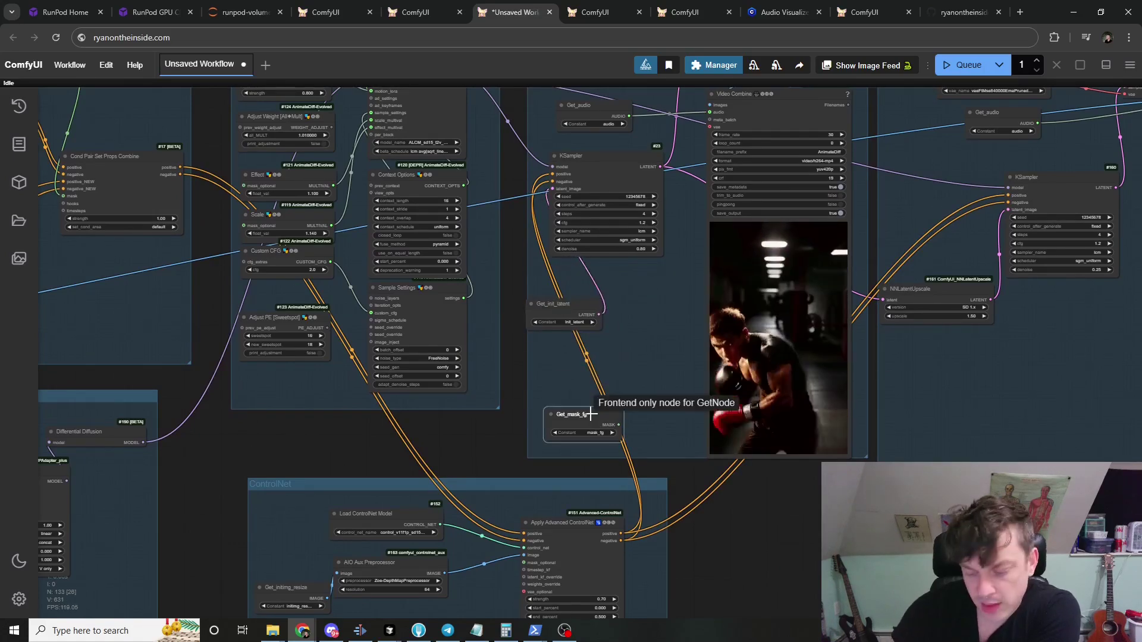
{"action": "key", "text": "Delete"}
{"action": "left_click_drag", "start_coordinate": [796, 554], "coordinate": [580, 634]}
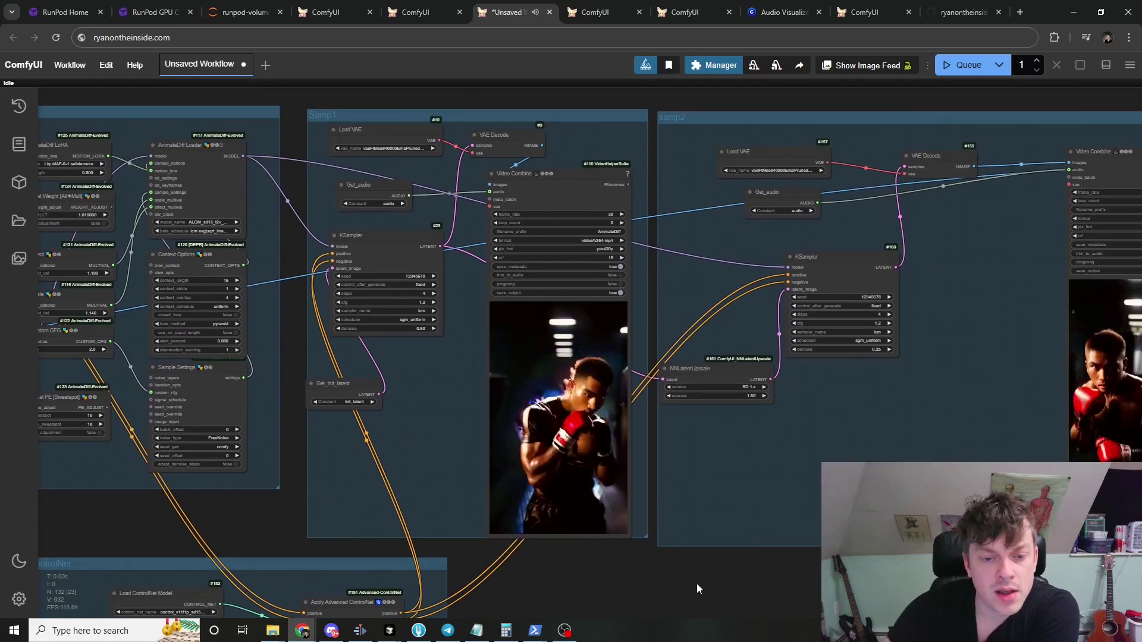
Step: Inspect the sampling settings of KSampler #23 and shift the node slightly right and down within the Samp1 group
{"action": "left_click_drag", "start_coordinate": [371, 247], "coordinate": [377, 249]}
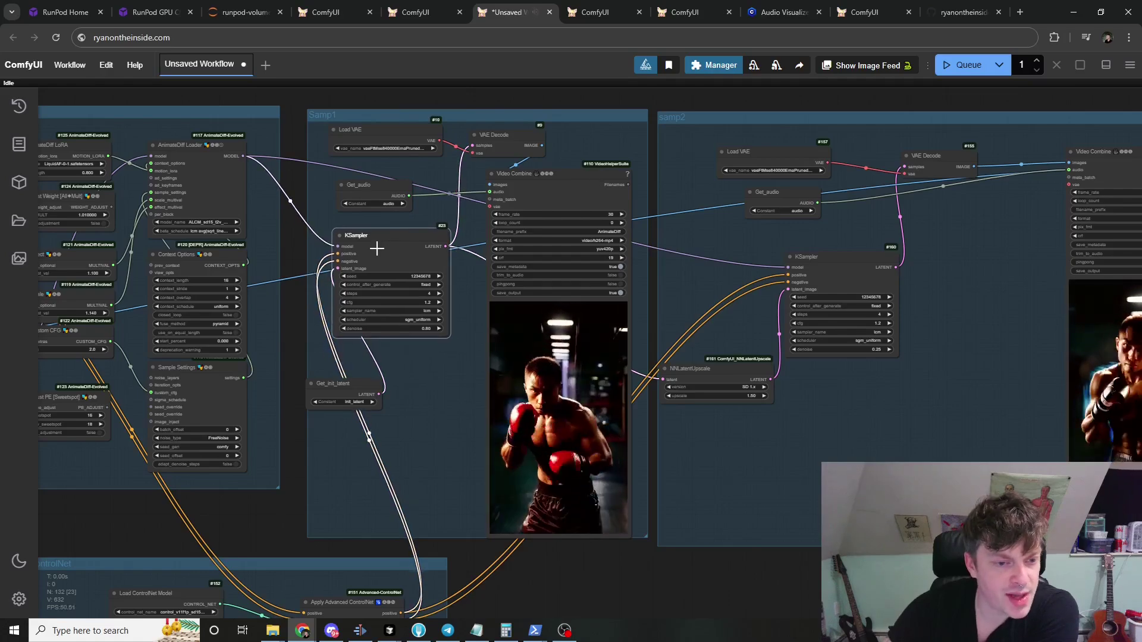
{"action": "scroll", "coordinate": [407, 343], "scroll_direction": "up", "scroll_amount": 5}
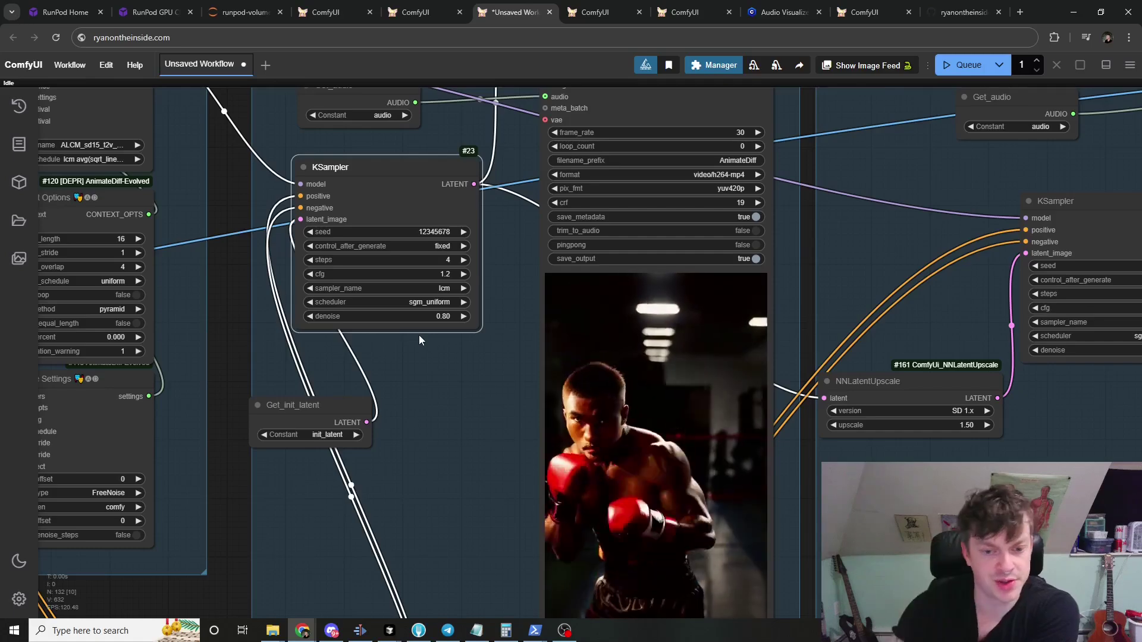
{"action": "scroll", "coordinate": [595, 351], "scroll_direction": "down", "scroll_amount": 5}
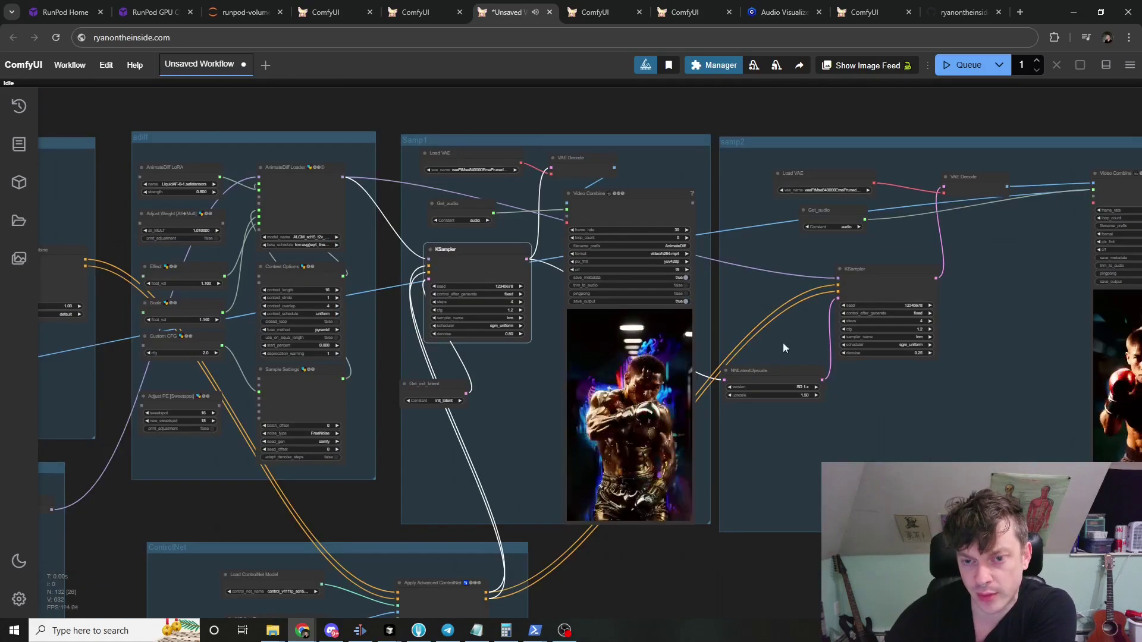
{"action": "left_click_drag", "start_coordinate": [824, 545], "coordinate": [558, 530]}
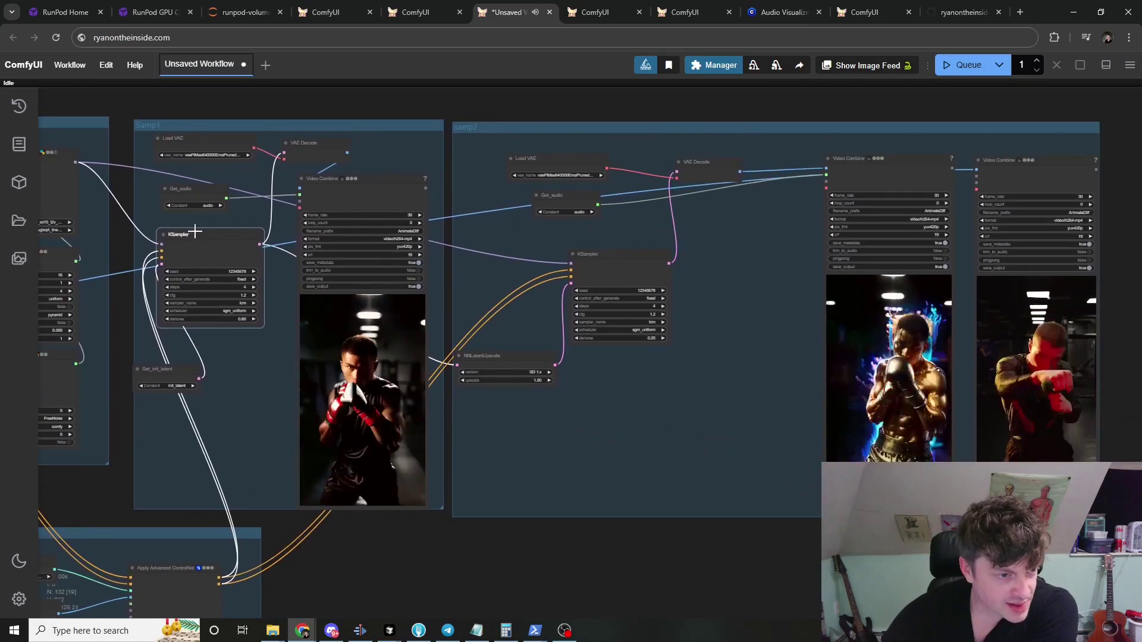
{"action": "left_click_drag", "start_coordinate": [196, 232], "coordinate": [195, 240]}
Step: Move NNLatentUpscale #161 slightly up in the samp2 group and inspect the settings of the neighbouring KSampler #160
{"action": "left_click_drag", "start_coordinate": [510, 356], "coordinate": [511, 331]}
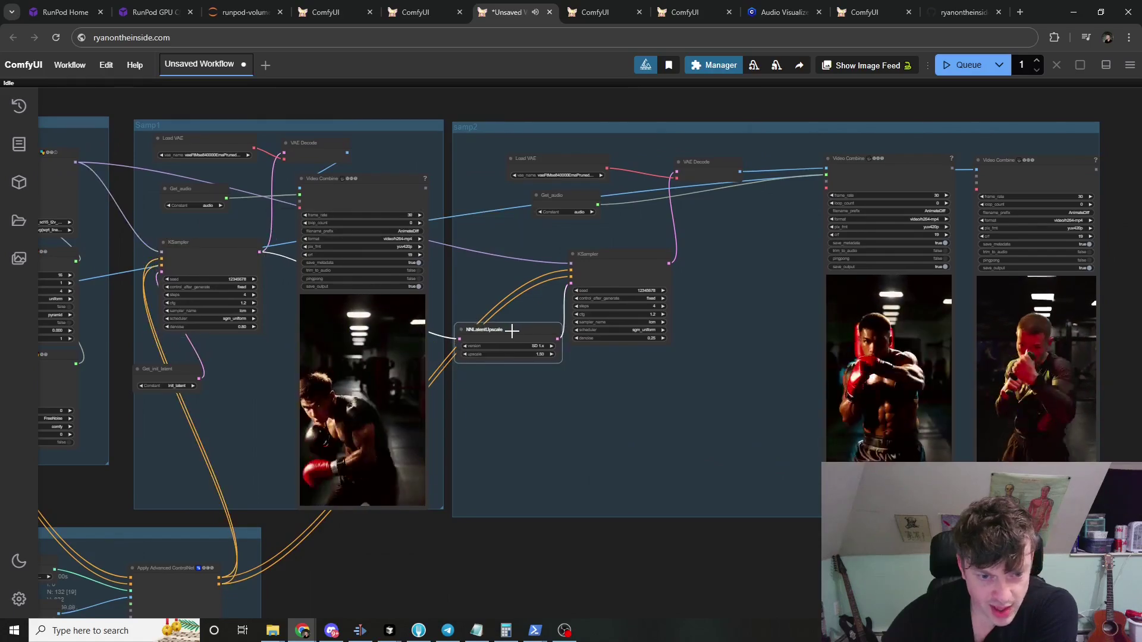
{"action": "scroll", "coordinate": [637, 254], "scroll_direction": "up", "scroll_amount": 4}
{"action": "scroll", "coordinate": [622, 293], "scroll_direction": "up", "scroll_amount": 5}
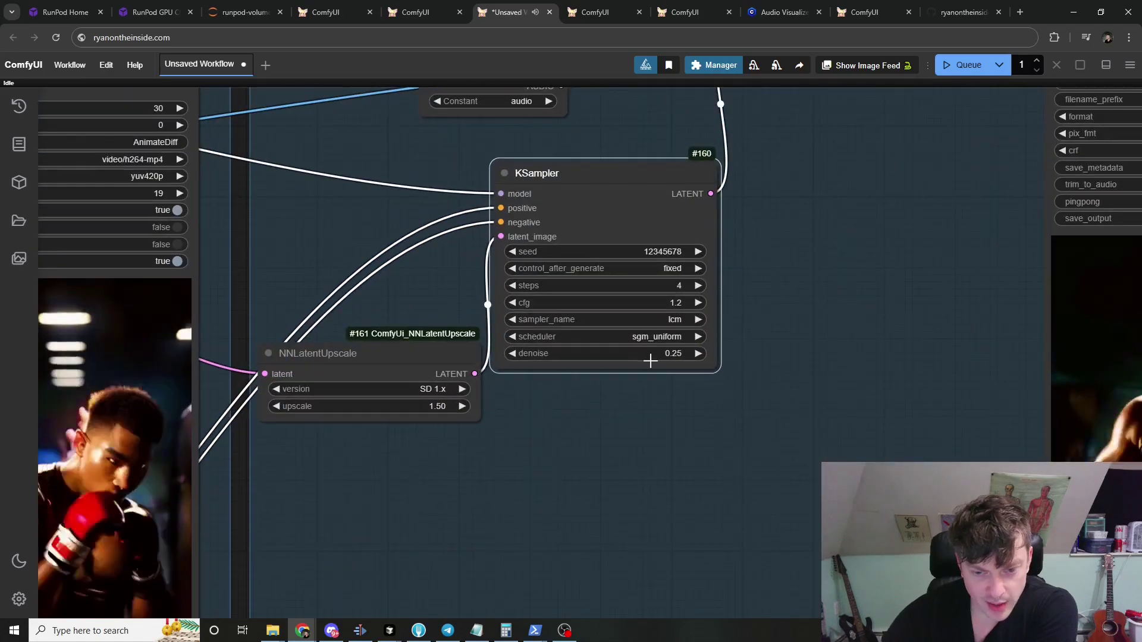
{"action": "scroll", "coordinate": [548, 372], "scroll_direction": "down", "scroll_amount": 3}
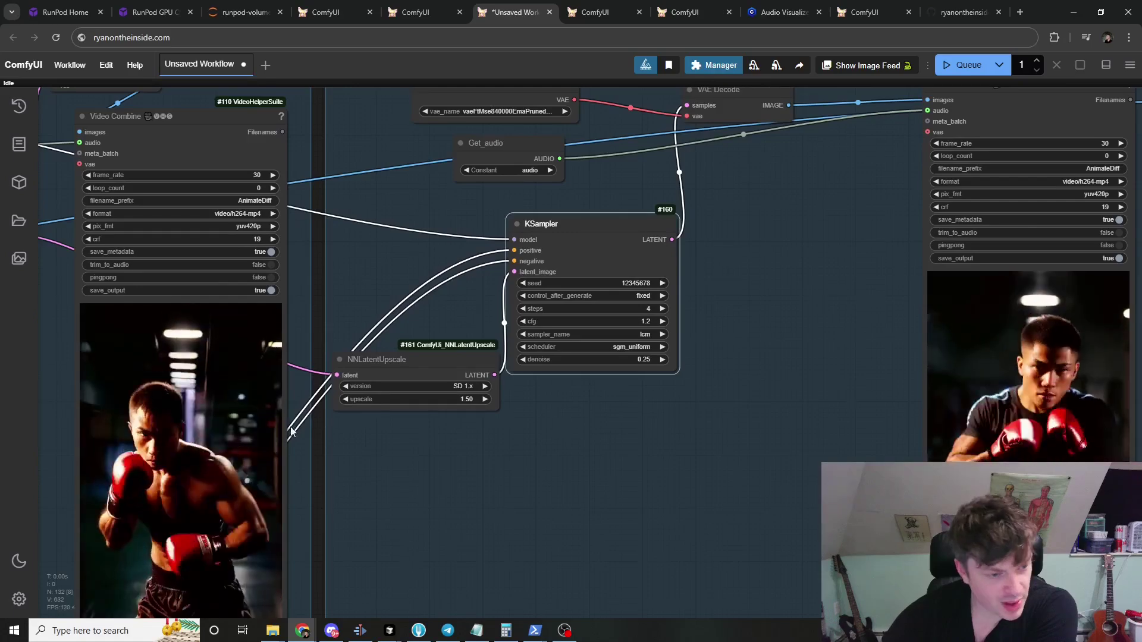
{"action": "scroll", "coordinate": [575, 479], "scroll_direction": "down", "scroll_amount": 6}
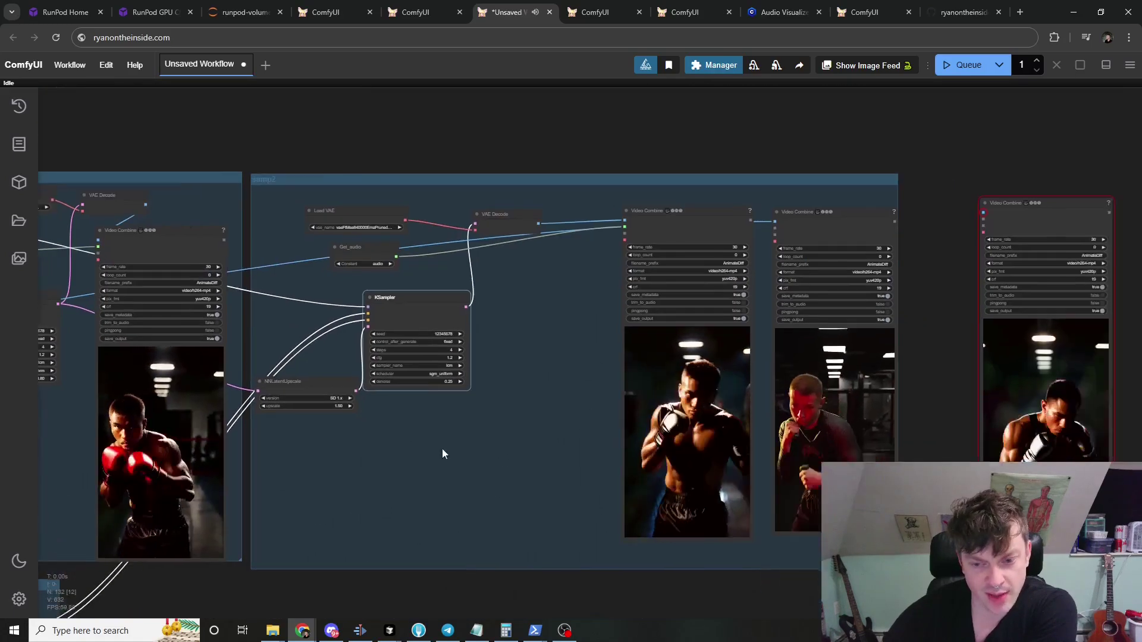
Step: Compare the boxer video previews in the samp2 group with the separate red-outlined Video Combine output, and survey the whole workflow
{"action": "left_click_drag", "start_coordinate": [441, 453], "coordinate": [330, 439]}
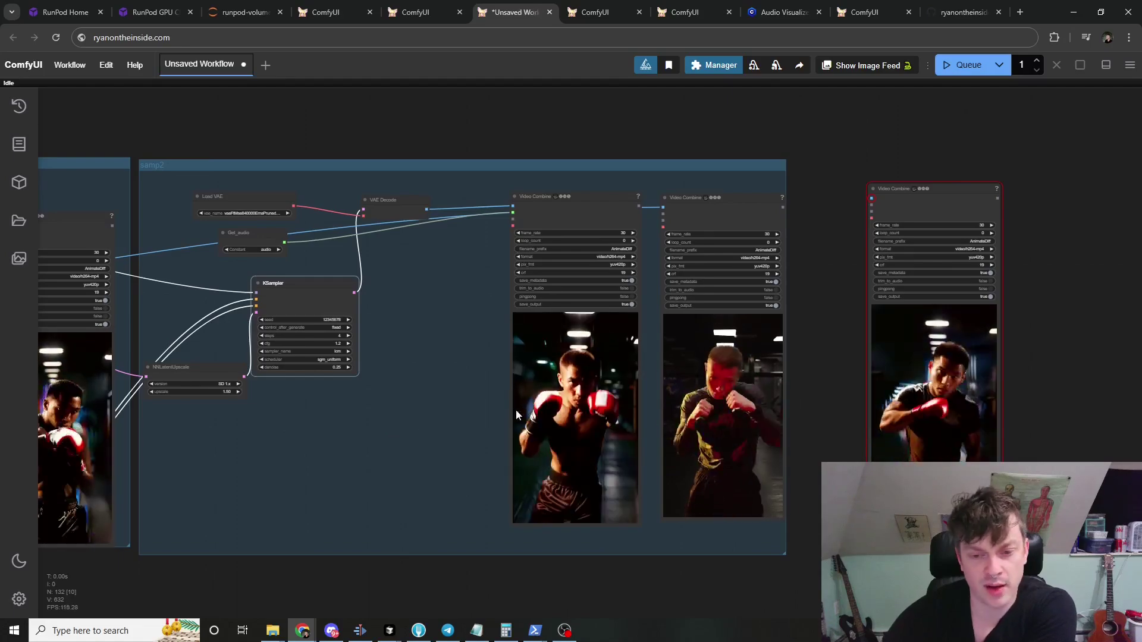
{"action": "scroll", "coordinate": [480, 374], "scroll_direction": "up", "scroll_amount": 1}
{"action": "left_click_drag", "start_coordinate": [433, 382], "coordinate": [320, 397]}
{"action": "scroll", "coordinate": [414, 432], "scroll_direction": "up", "scroll_amount": 1}
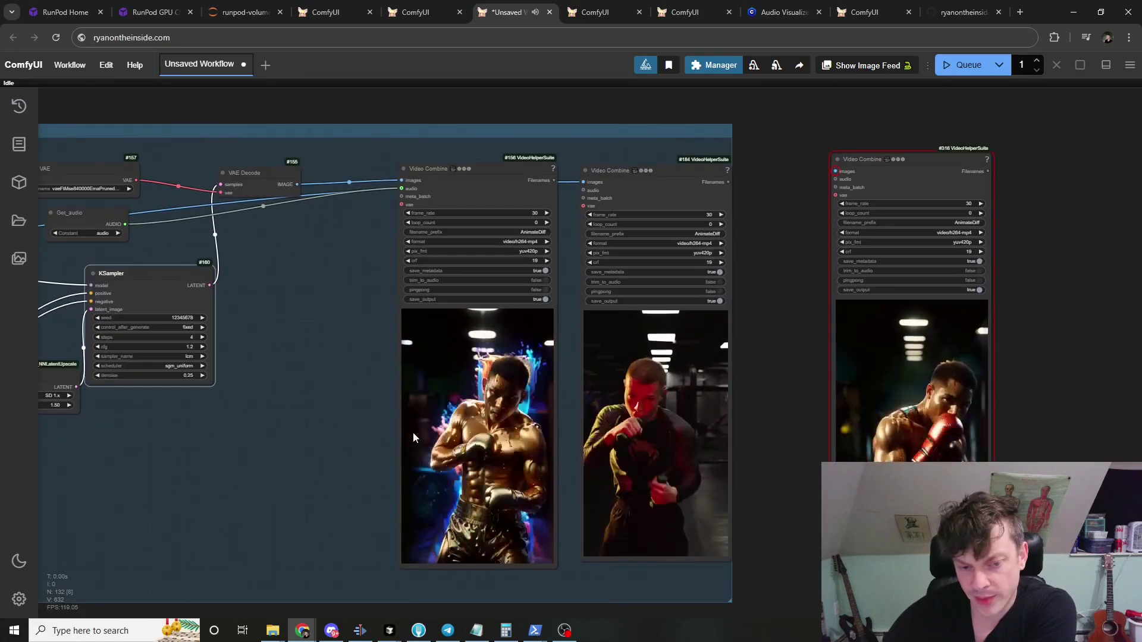
{"action": "scroll", "coordinate": [413, 438], "scroll_direction": "up", "scroll_amount": 6}
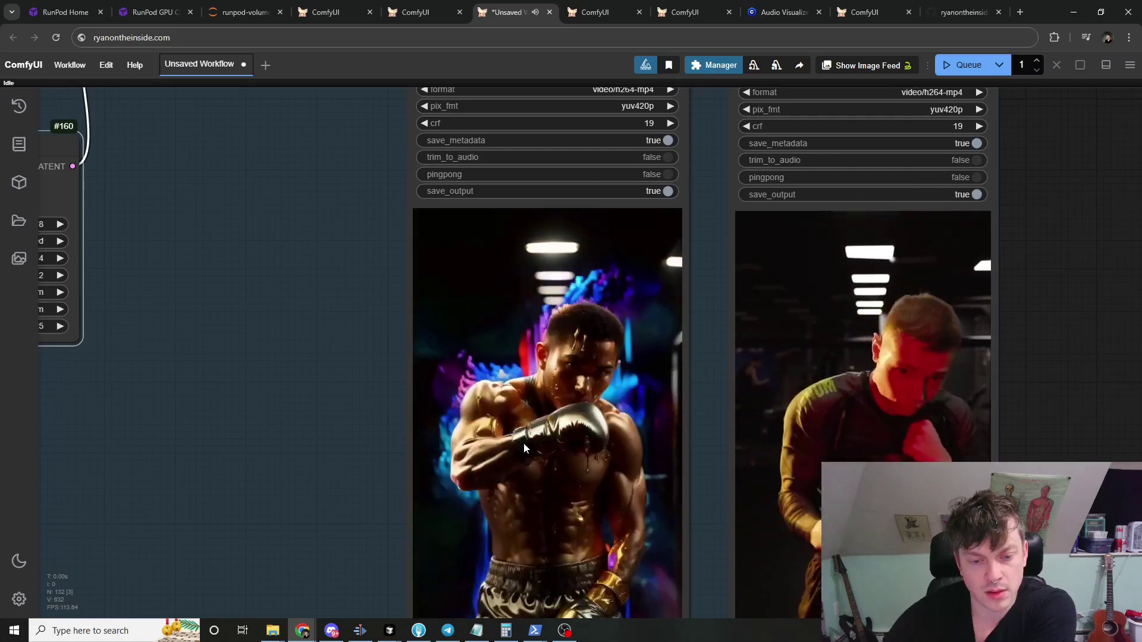
{"action": "scroll", "coordinate": [524, 444], "scroll_direction": "down", "scroll_amount": 6}
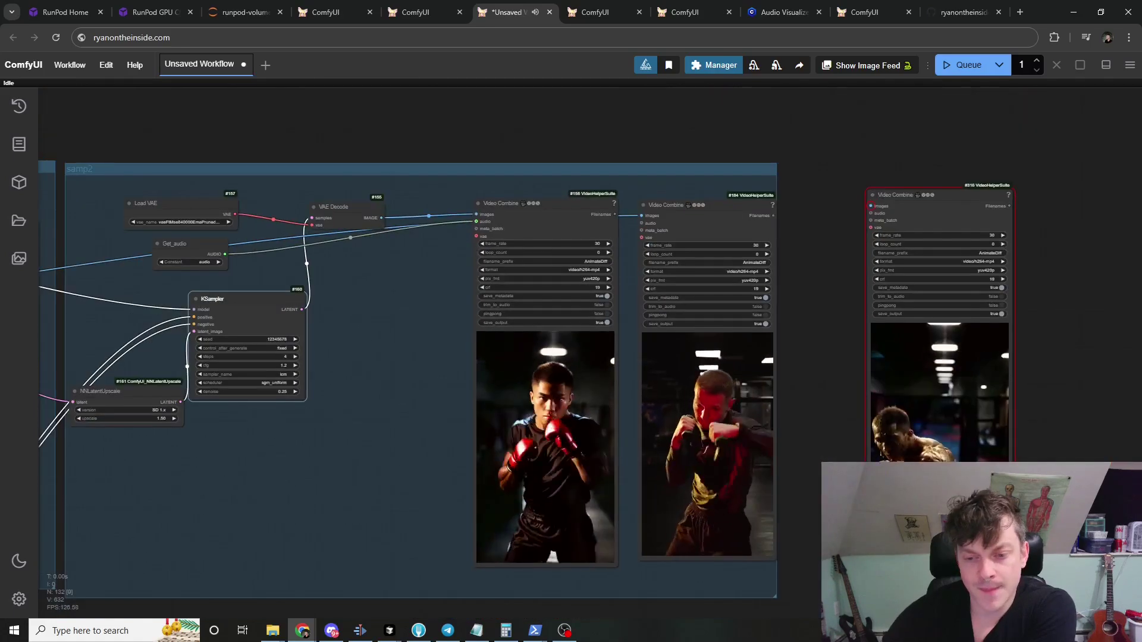
{"action": "left_click_drag", "start_coordinate": [812, 473], "coordinate": [411, 448]}
{"action": "scroll", "coordinate": [512, 432], "scroll_direction": "up", "scroll_amount": 5}
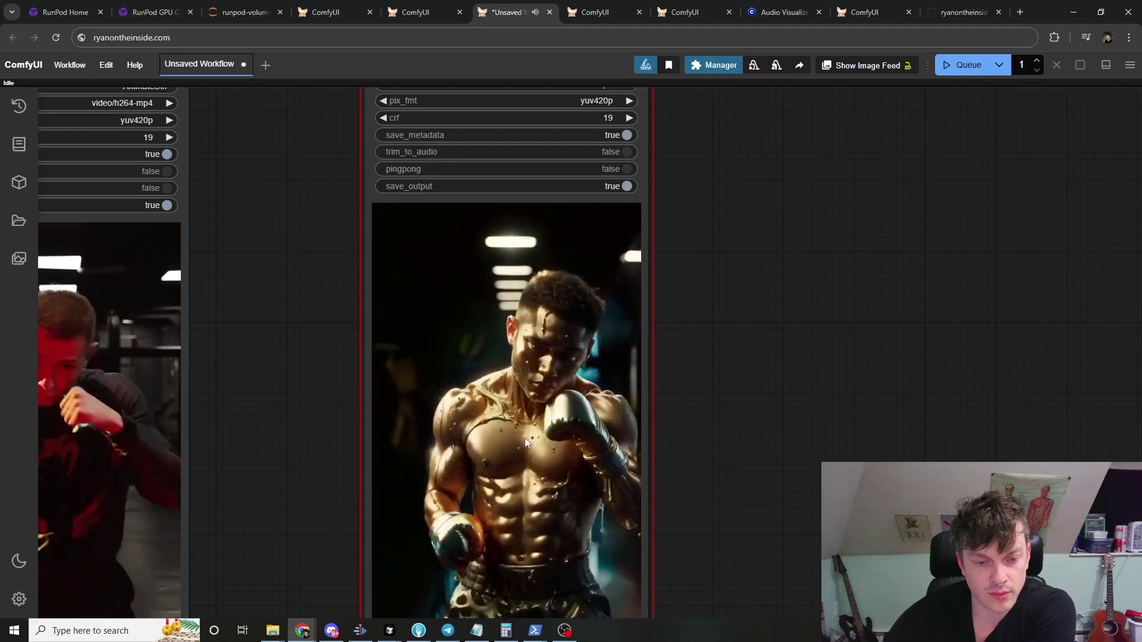
{"action": "scroll", "coordinate": [524, 438], "scroll_direction": "down", "scroll_amount": 12}
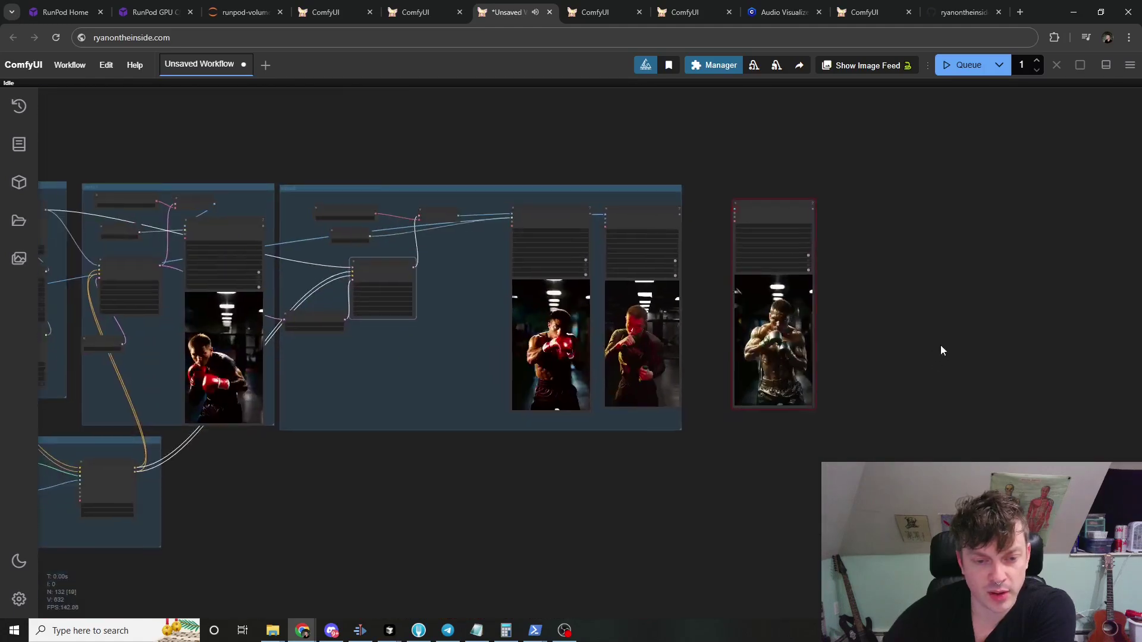
{"action": "scroll", "coordinate": [940, 344], "scroll_direction": "down", "scroll_amount": 7}
{"action": "left_click_drag", "start_coordinate": [663, 498], "coordinate": [902, 434]}
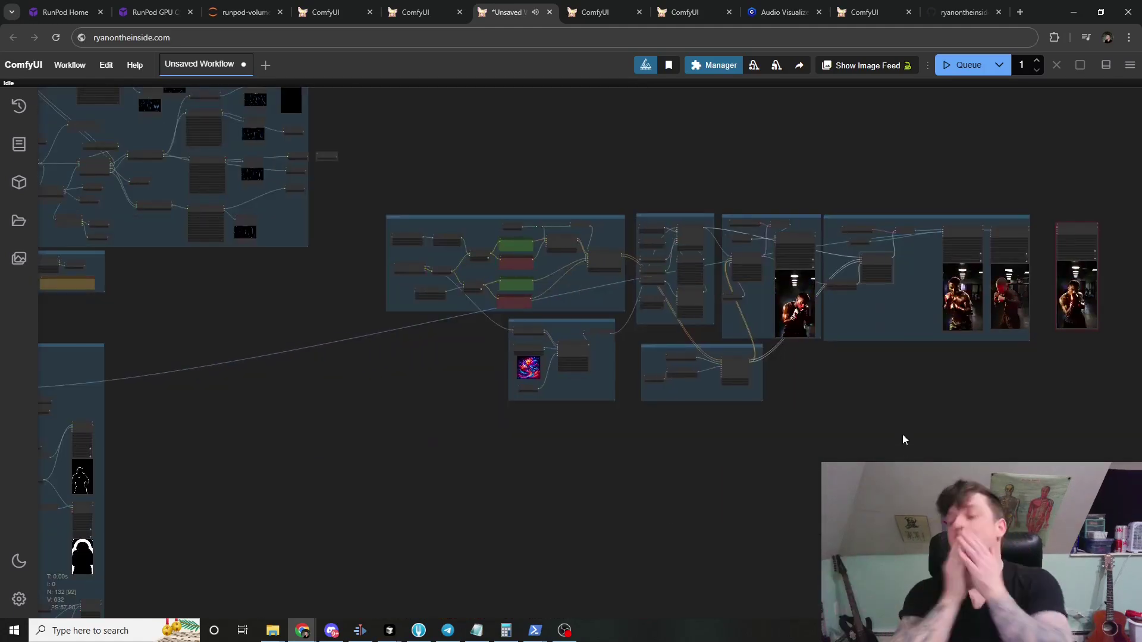